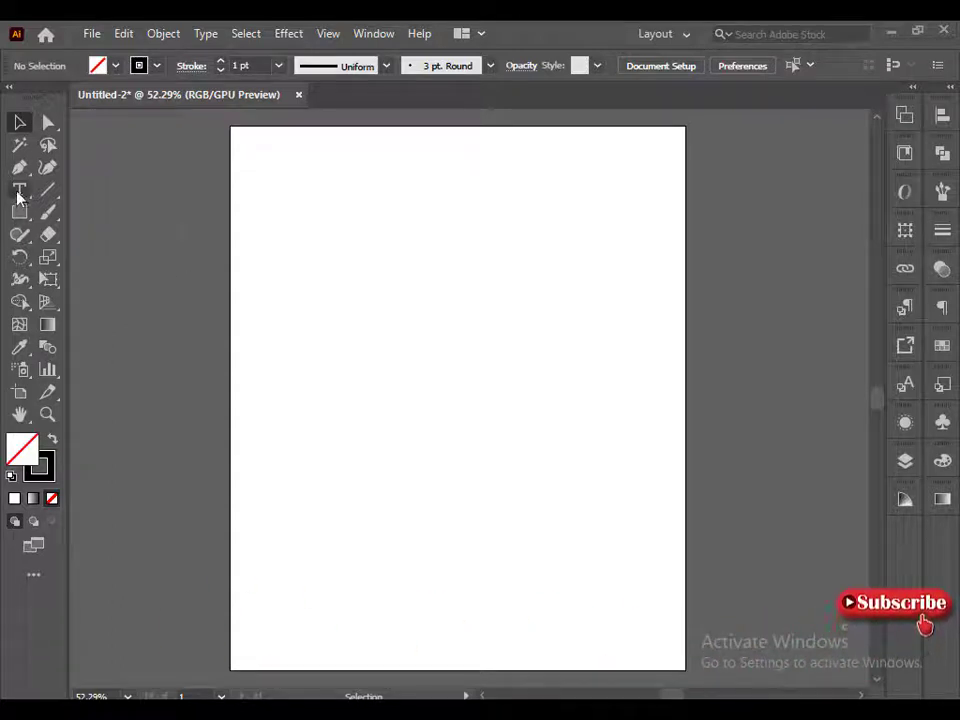
# Step: With the Pen tool, trace the left skyline: first building, low rooftop and the tall notched-roof tower
pyautogui.press('p')
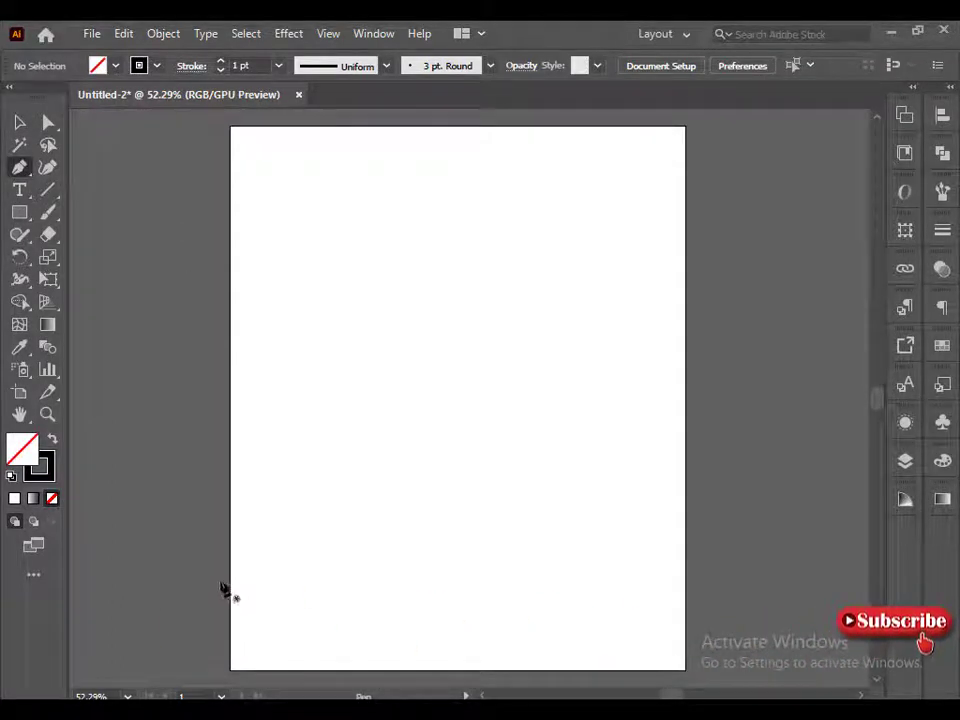
pyautogui.moveTo(230, 587); pyautogui.dragTo(305, 587)
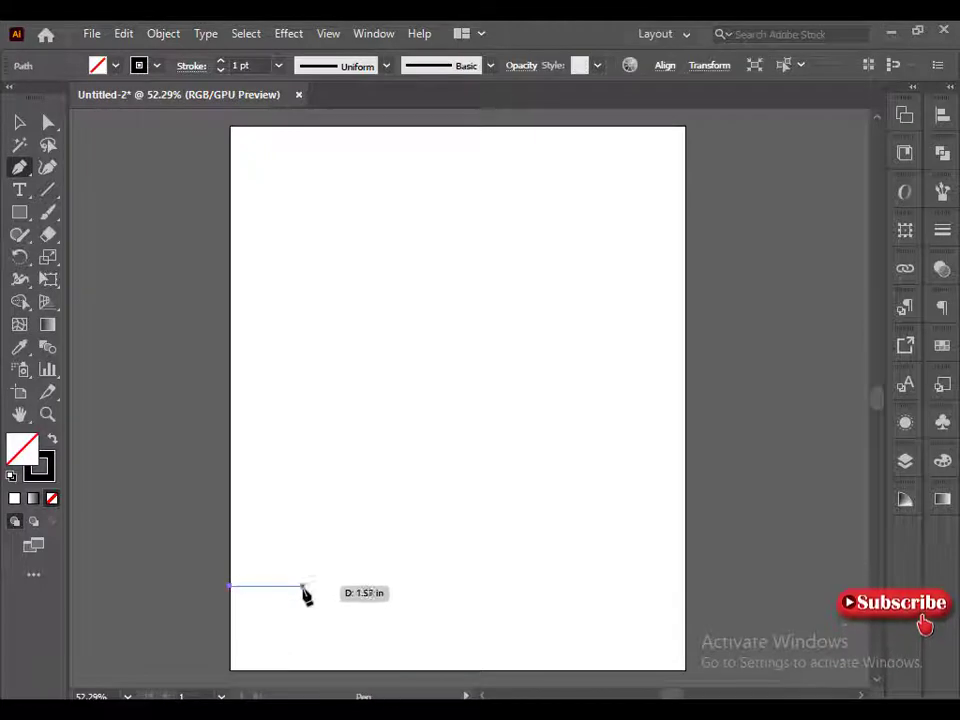
pyautogui.moveTo(296, 596); pyautogui.dragTo(323, 554)
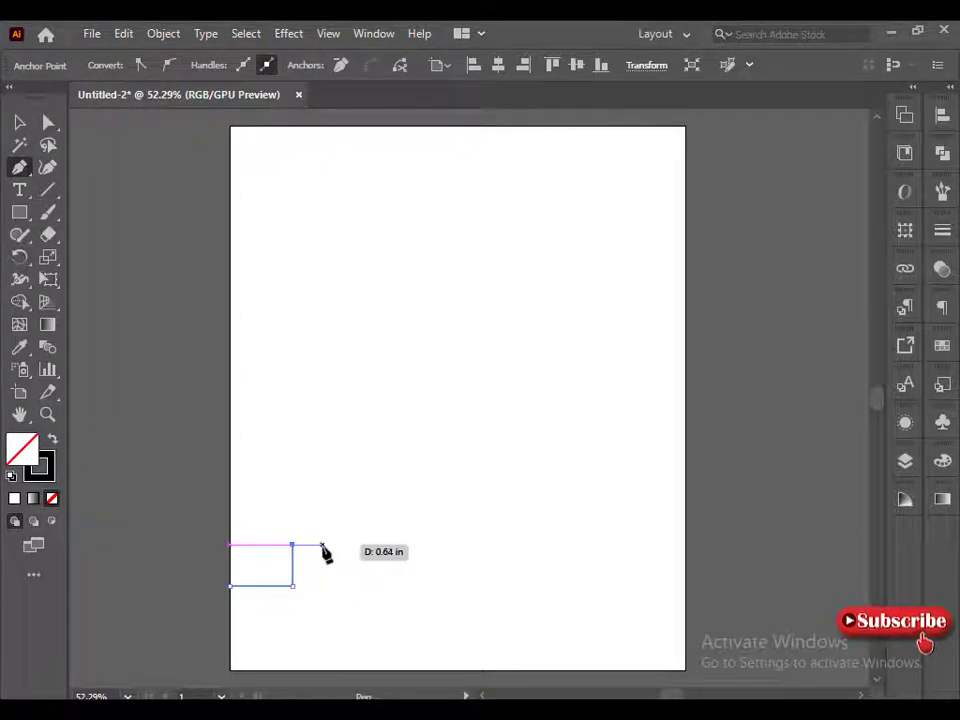
pyautogui.moveTo(321, 546)
pyautogui.mouseDown()
pyautogui.moveTo(367, 560)
pyautogui.moveTo(366, 461)
pyautogui.mouseUp()
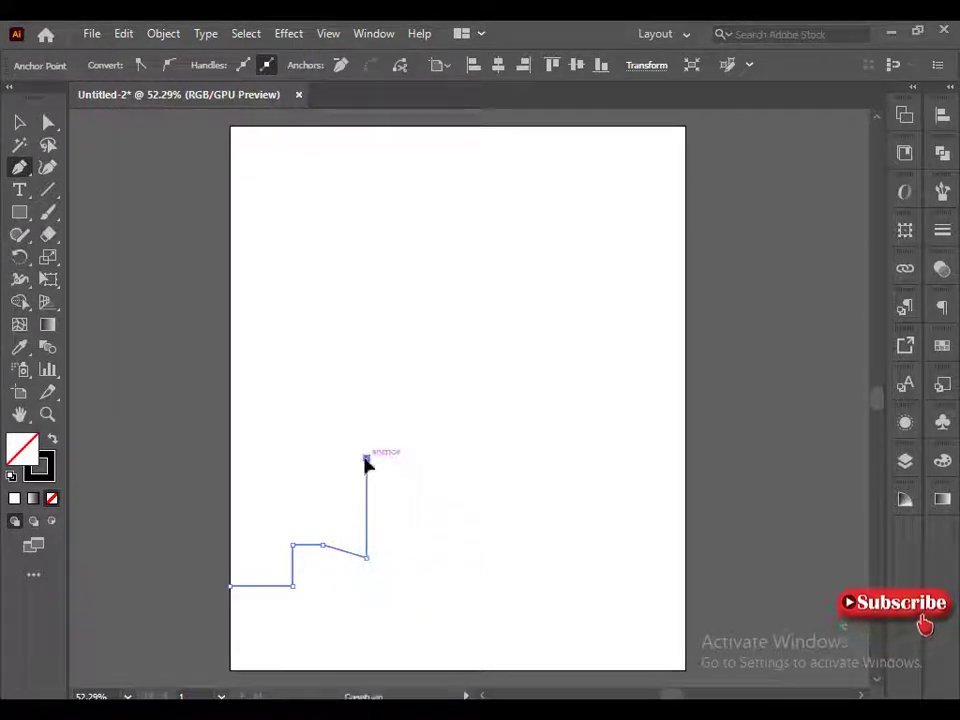
pyautogui.moveTo(366, 557); pyautogui.dragTo(366, 445)
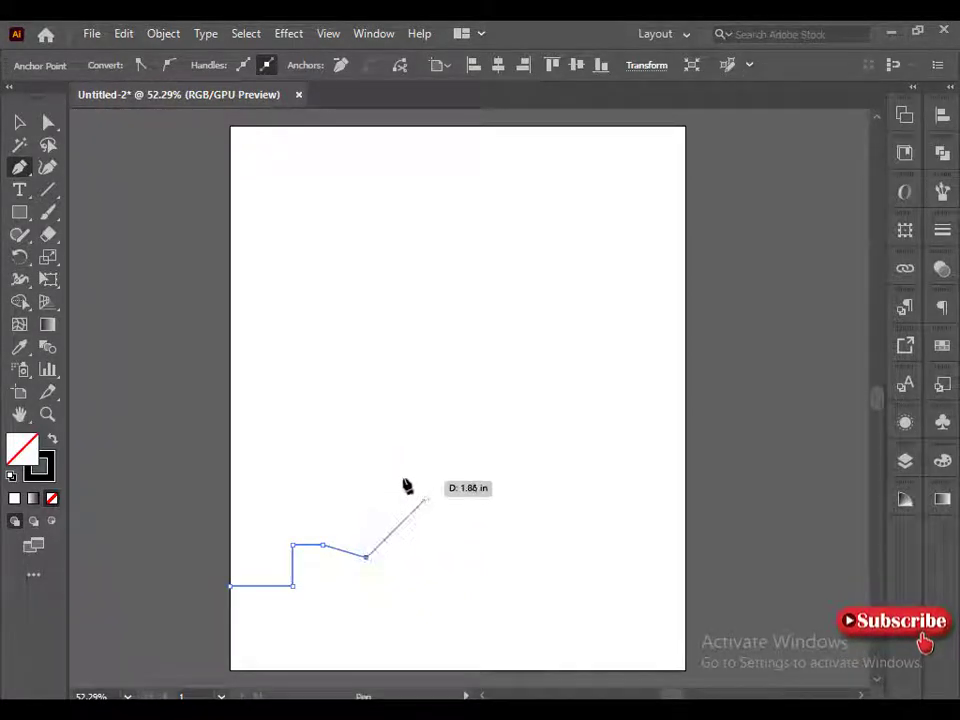
pyautogui.click(366, 437)
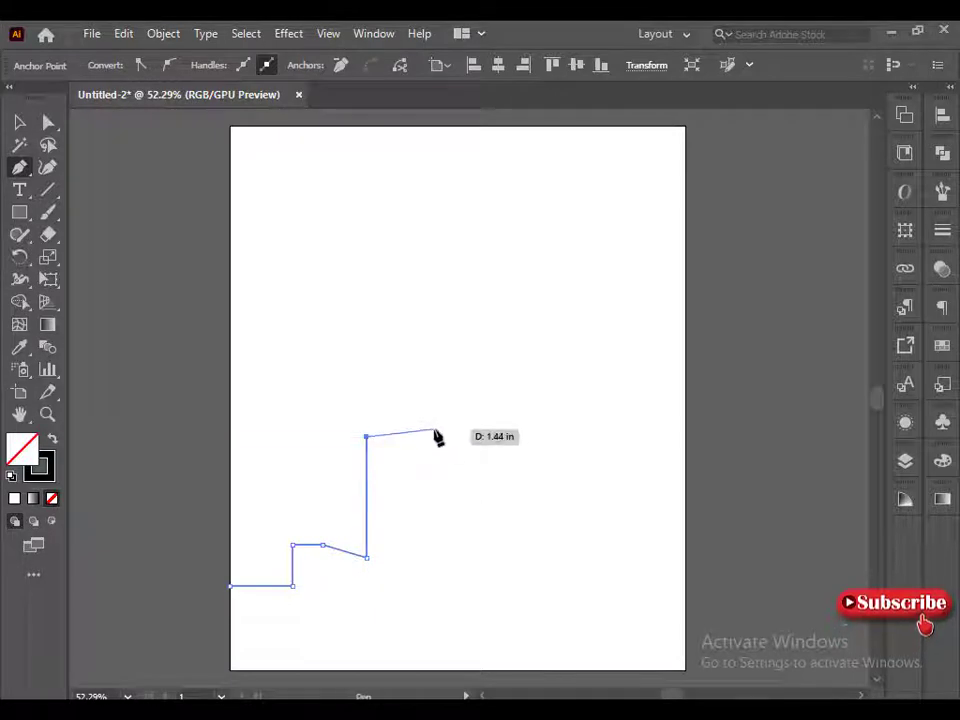
pyautogui.click(447, 431)
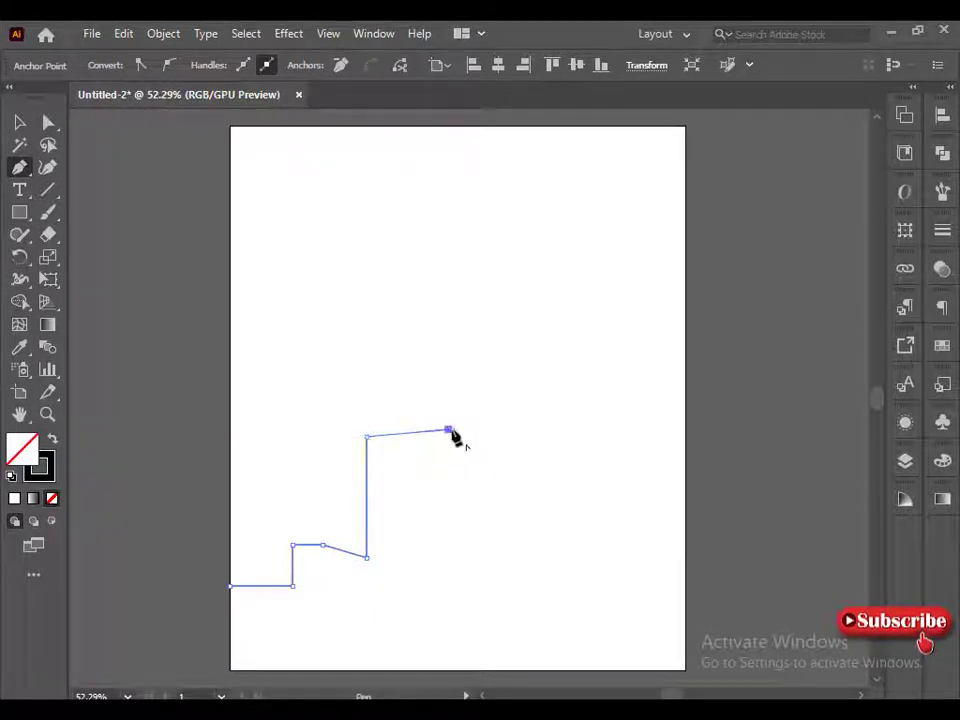
pyautogui.click(464, 437)
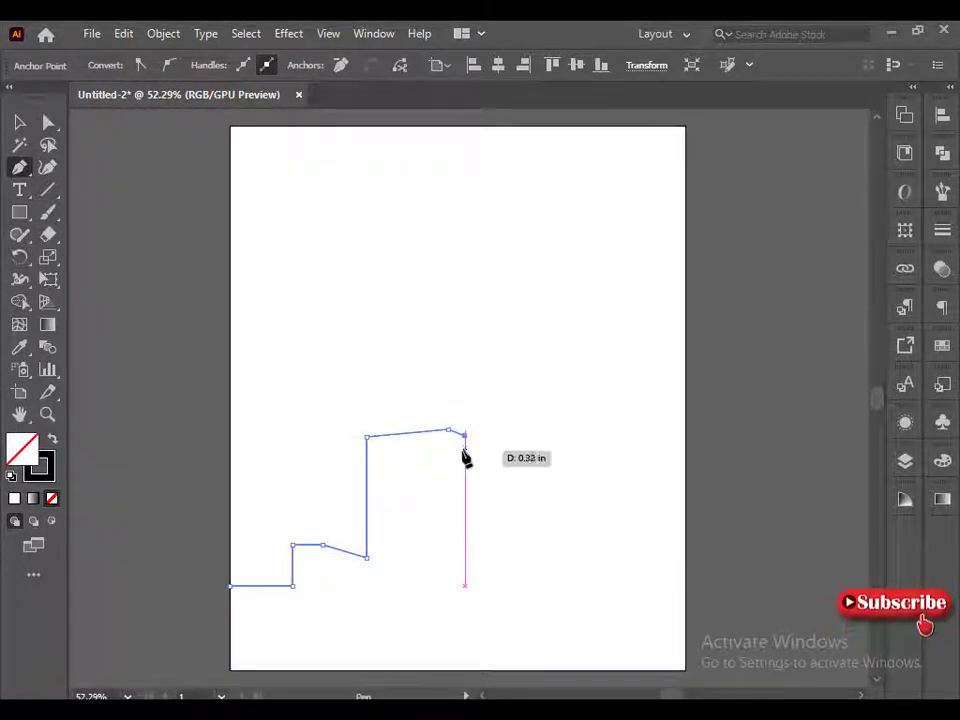
pyautogui.click(464, 451)
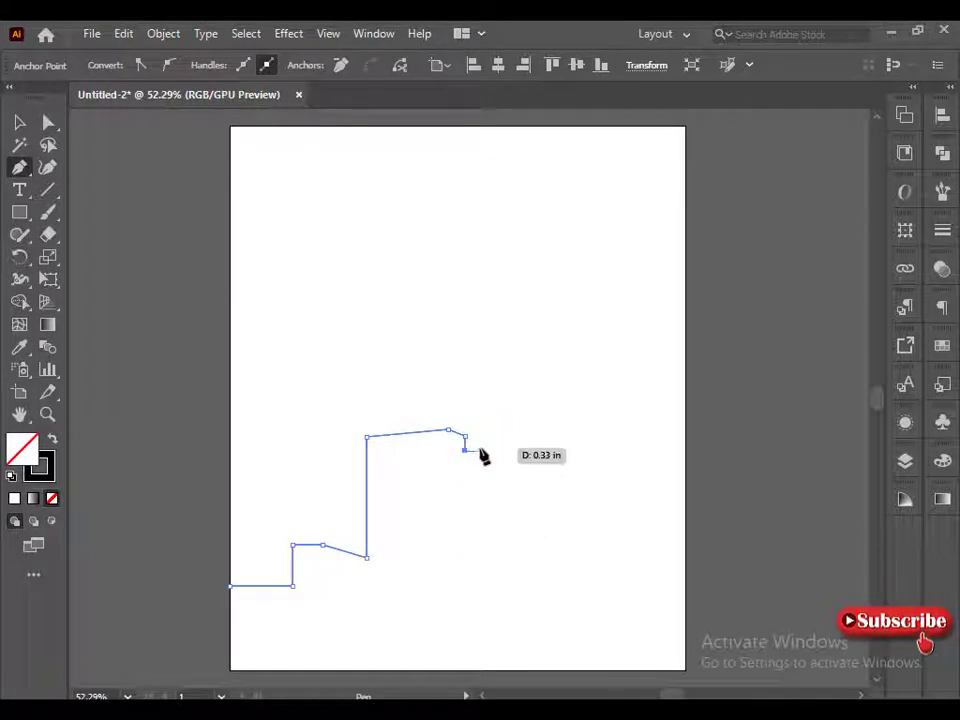
pyautogui.click(480, 451)
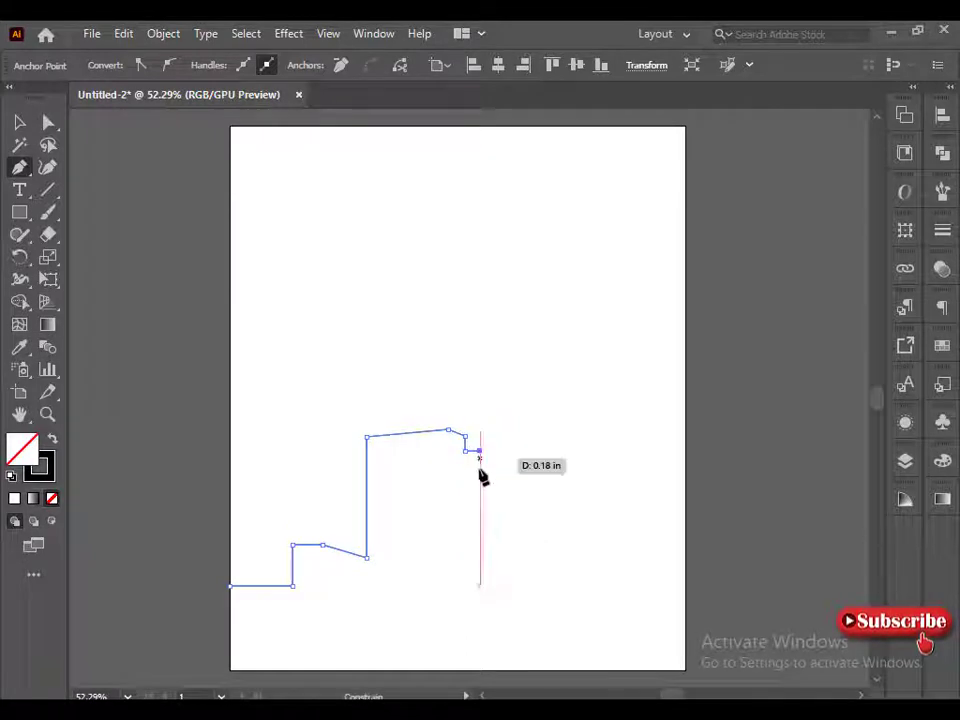
pyautogui.click(480, 556)
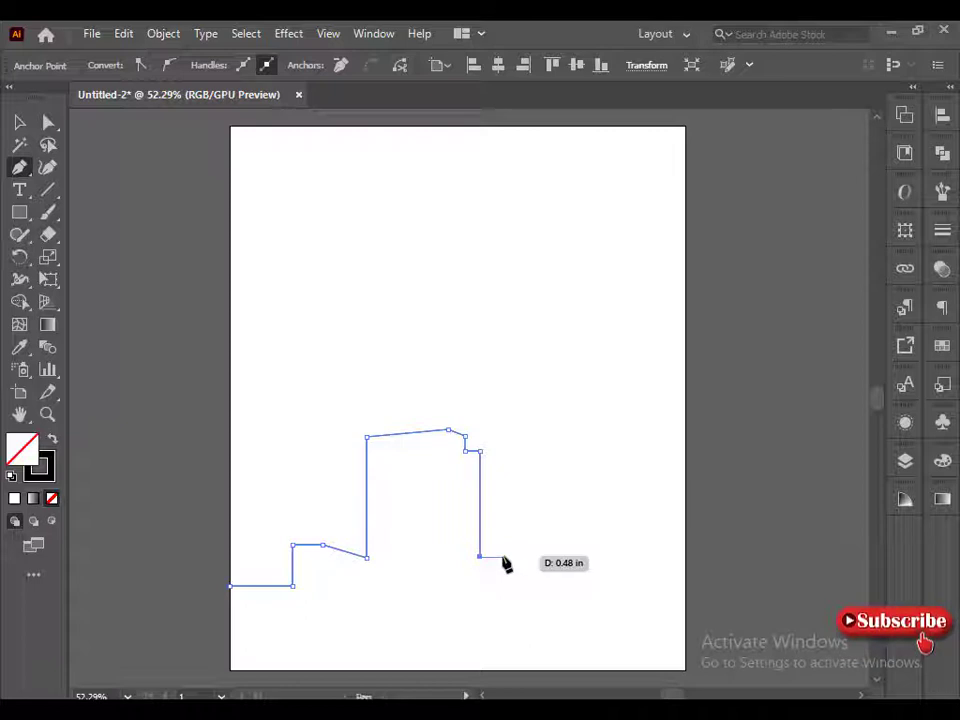
# Step: Continue the outline across a sloping rooftop and a deep gap, undoing two misplaced rooftop points
pyautogui.click(502, 557)
pyautogui.click(543, 568)
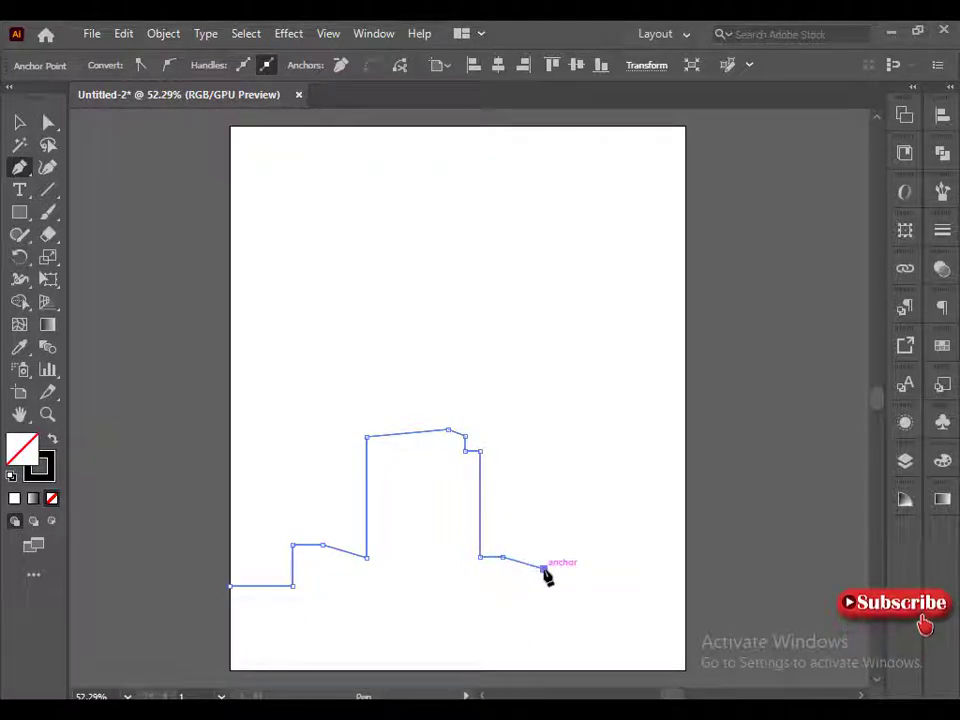
pyautogui.click(543, 650)
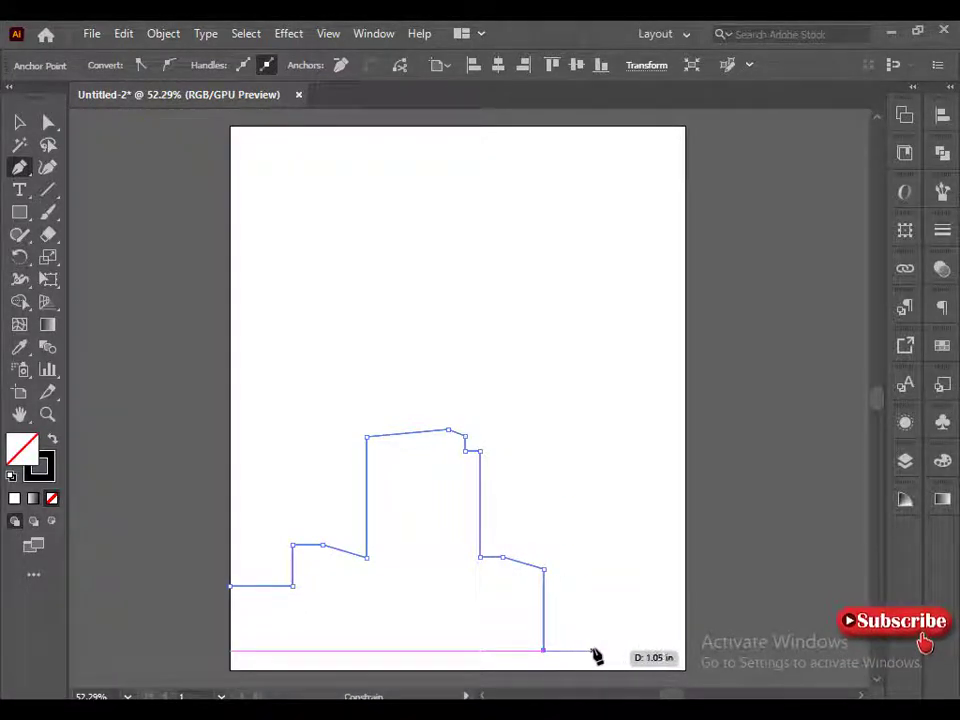
pyautogui.click(593, 650)
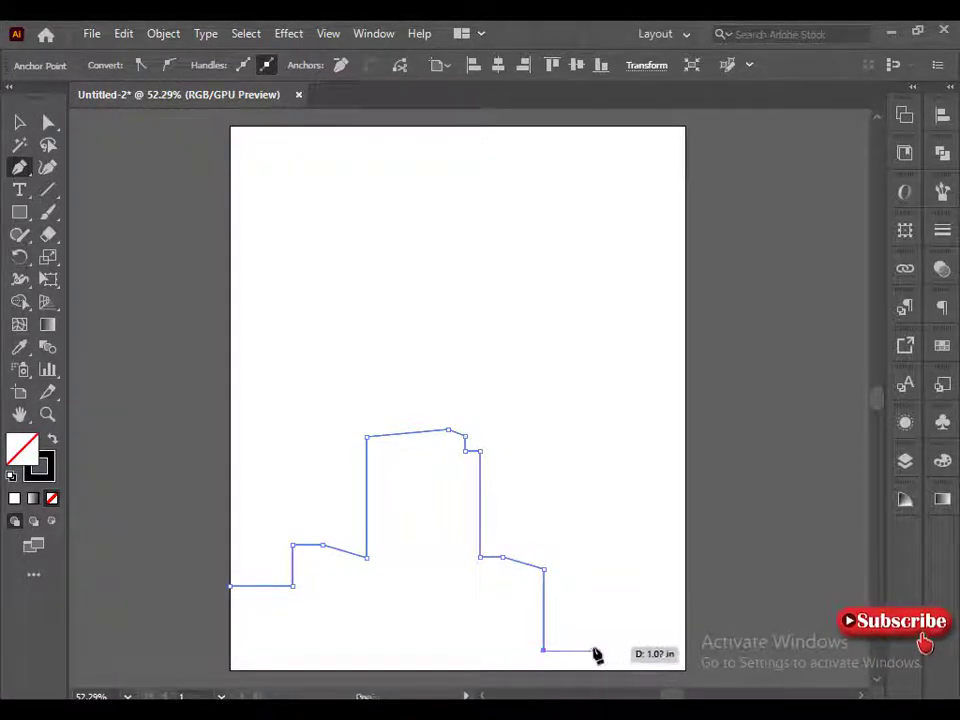
pyautogui.click(593, 468)
pyautogui.click(623, 438)
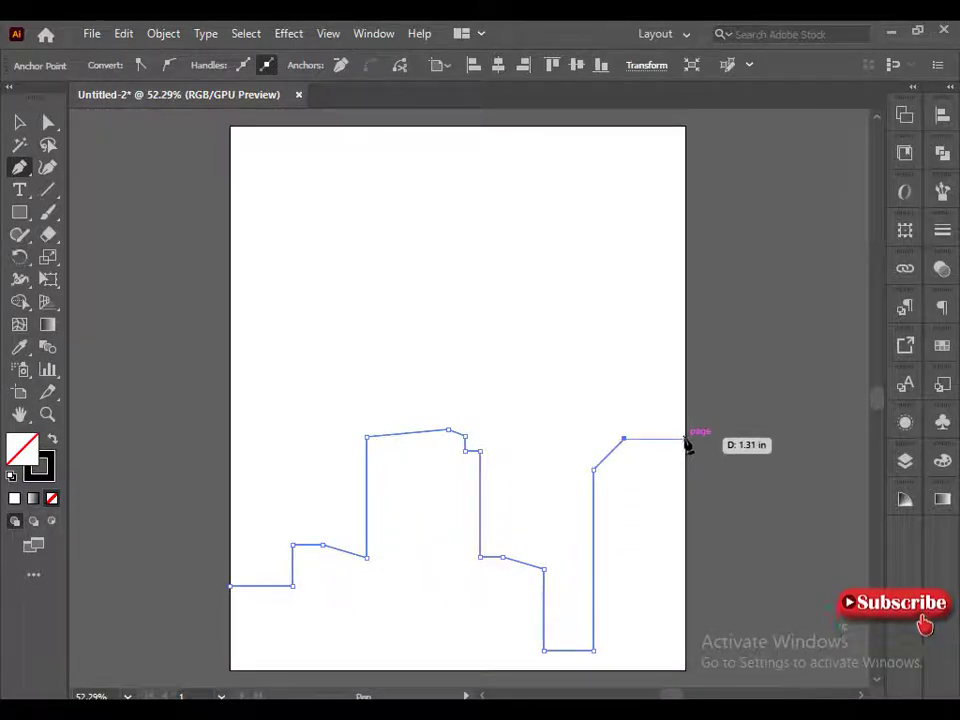
pyautogui.click(685, 438)
pyautogui.hotkey('ctrl', 'z')
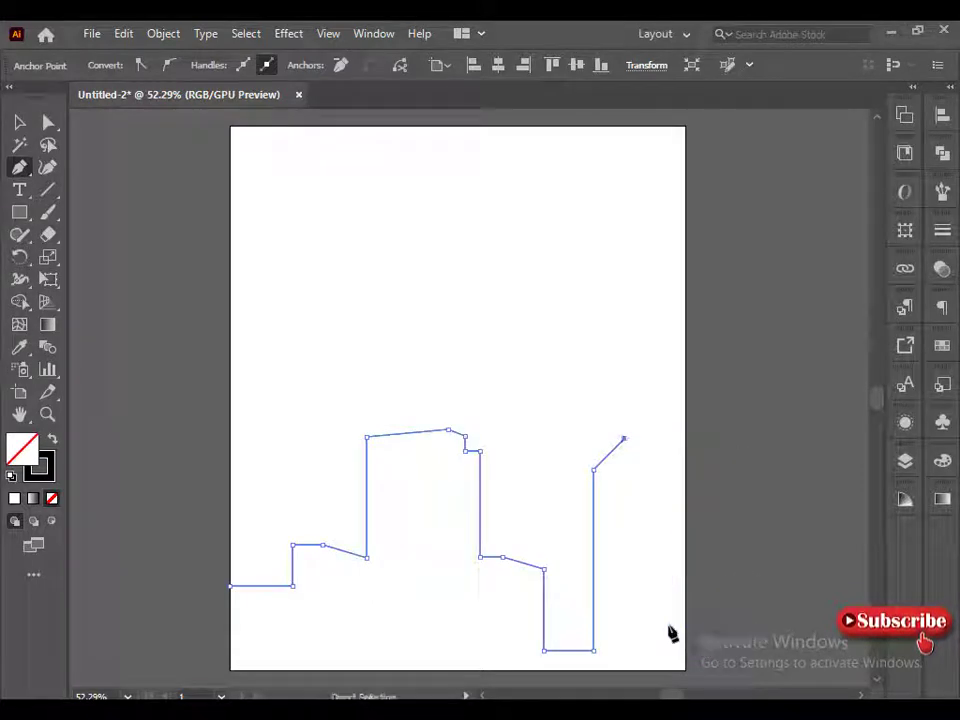
pyautogui.hotkey('ctrl', 'z')
pyautogui.hotkey('ctrl', 'z')
# Step: Add the right building's sloped roof and both bottom page corners, then close the skyline path
pyautogui.keyDown('shift'); pyautogui.click(628, 446); pyautogui.keyUp('shift')
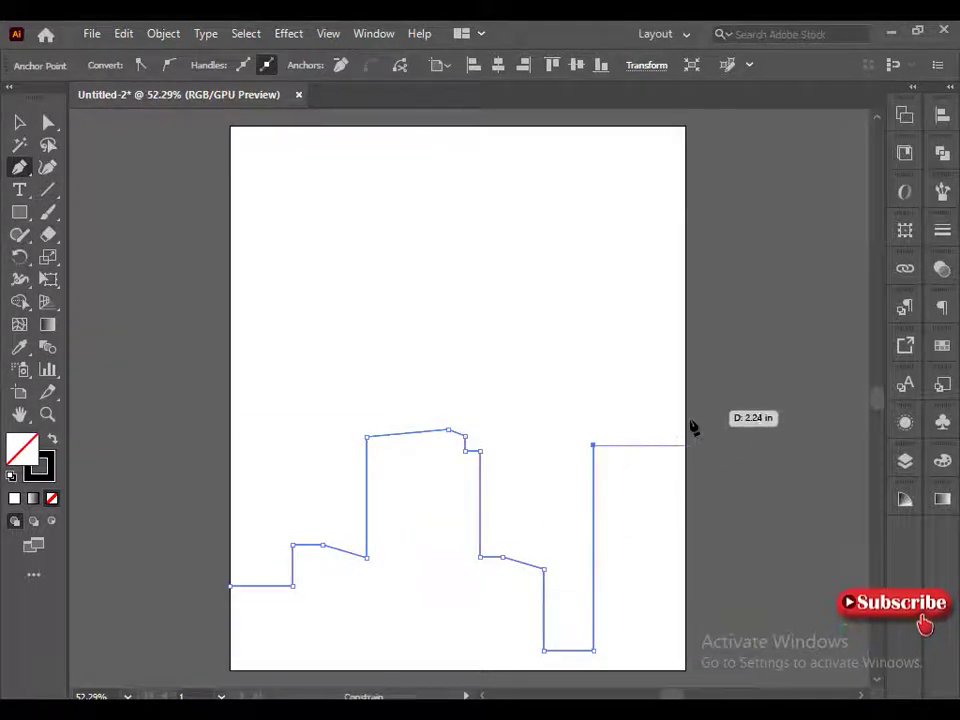
pyautogui.click(686, 426)
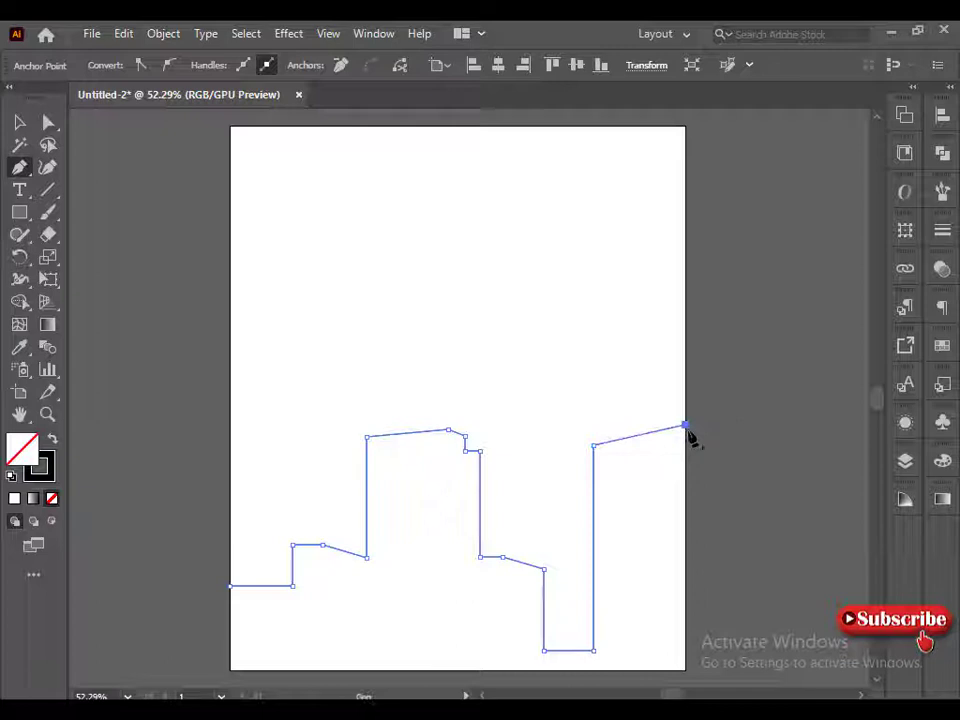
pyautogui.click(686, 671)
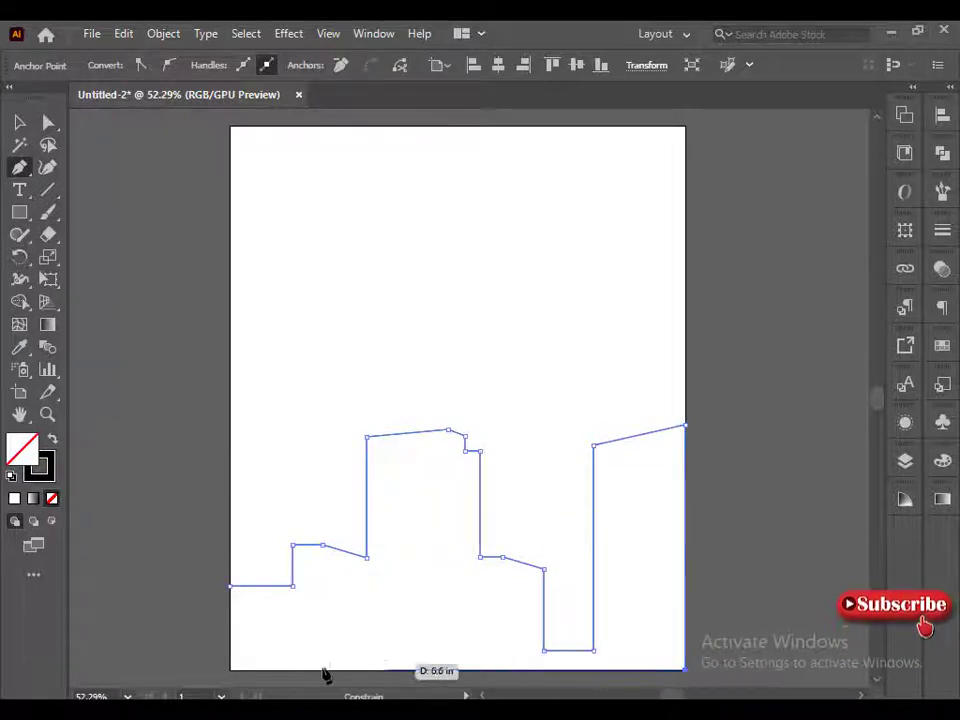
pyautogui.click(230, 671)
pyautogui.click(231, 587)
pyautogui.keyDown('ctrl'); pyautogui.click(296, 501); pyautogui.keyUp('ctrl')
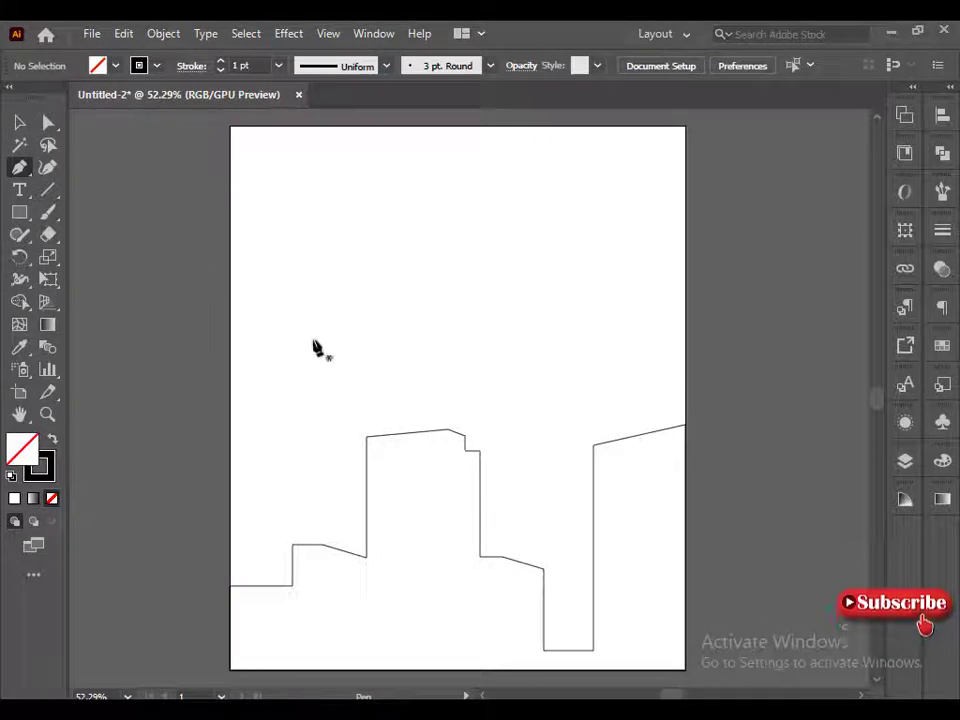
pyautogui.click(22, 122)
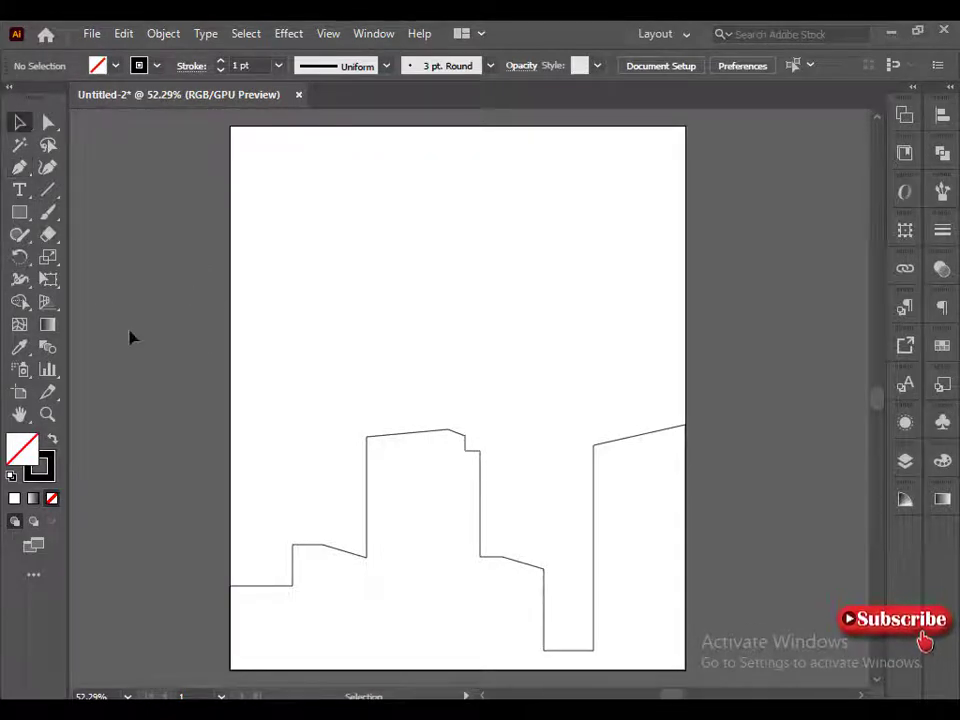
# Step: Draw a rectangle from the artboard's top-left to bottom-right corner and leave it selected
pyautogui.click(14, 211)
pyautogui.moveTo(230, 125); pyautogui.dragTo(685, 663)
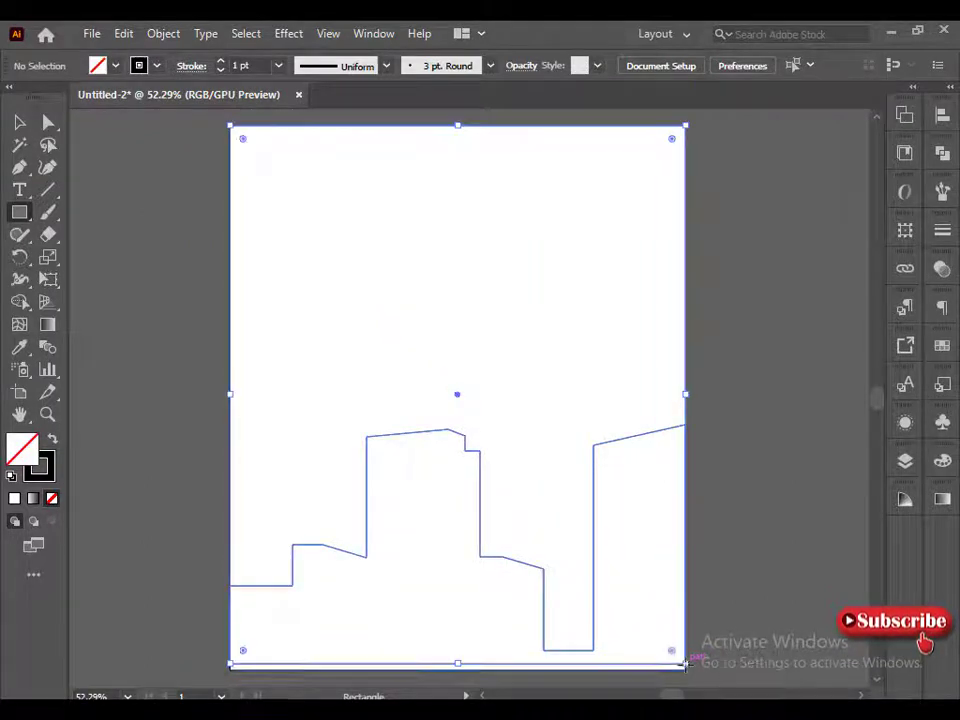
pyautogui.click(19, 121)
pyautogui.click(148, 276)
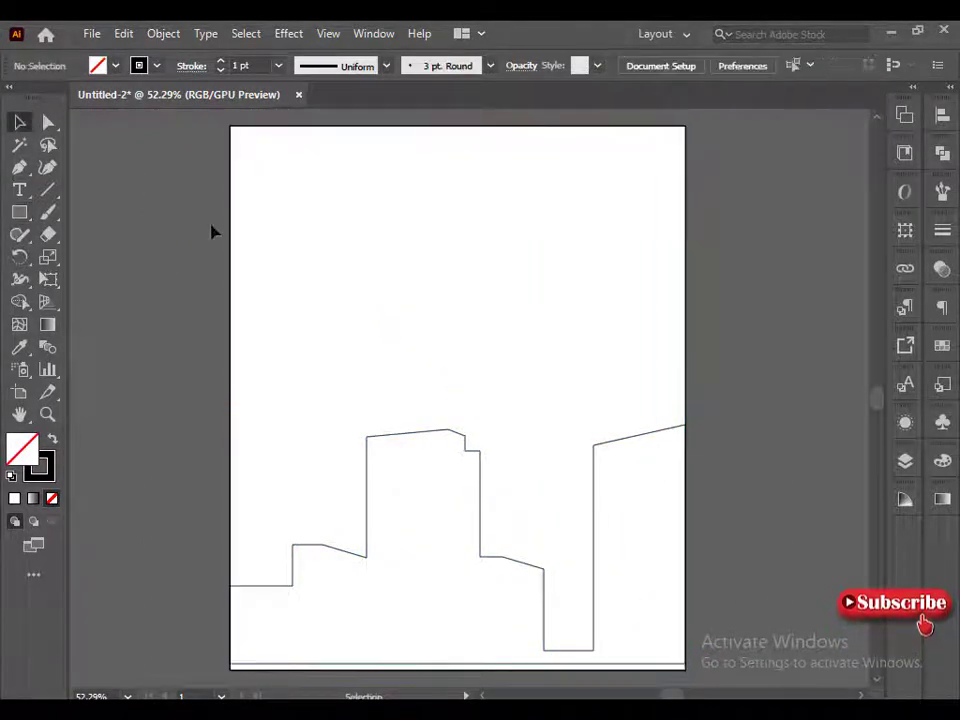
pyautogui.click(682, 321)
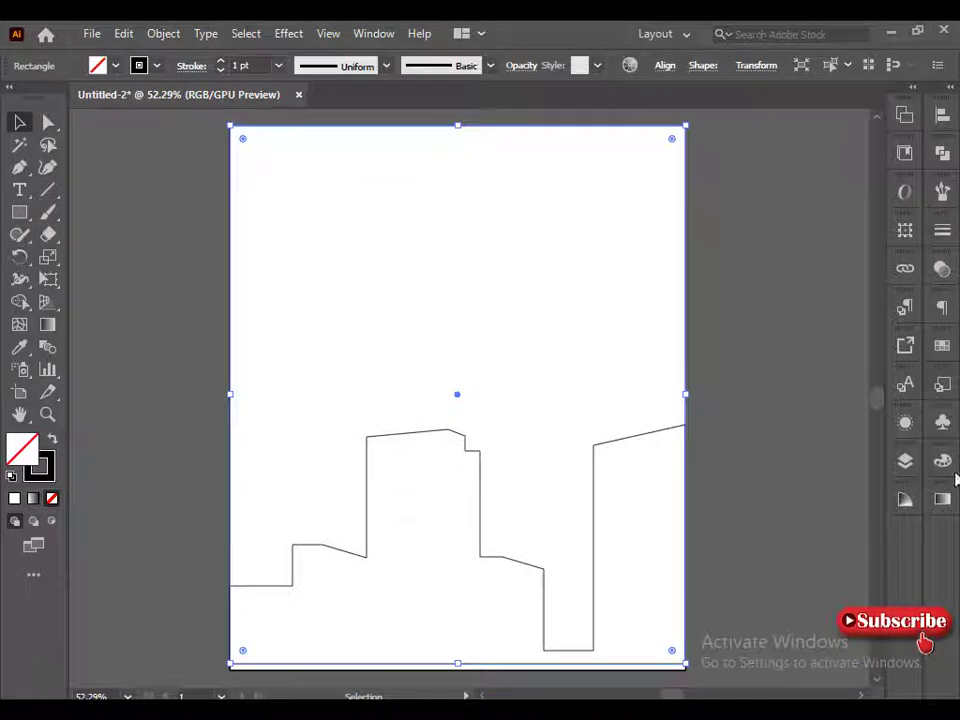
# Step: Fill the page rectangle with purple (C 58.43, M 83.22, Y 0, K 0), showing CMYK sliders
pyautogui.moveTo(942, 268); pyautogui.dragTo(750, 107)
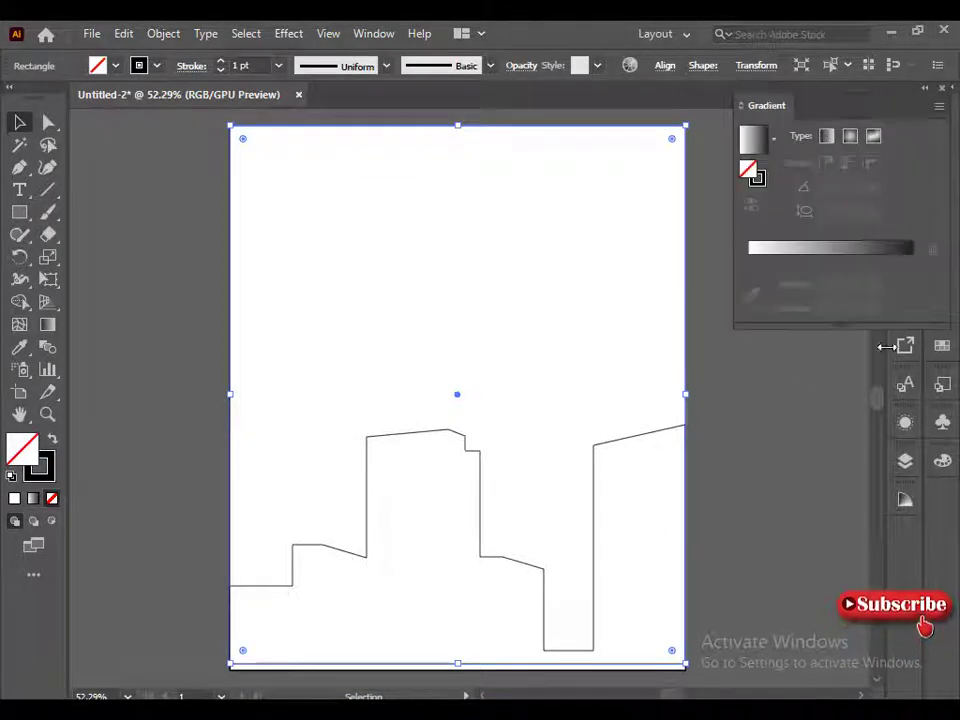
pyautogui.click(941, 461)
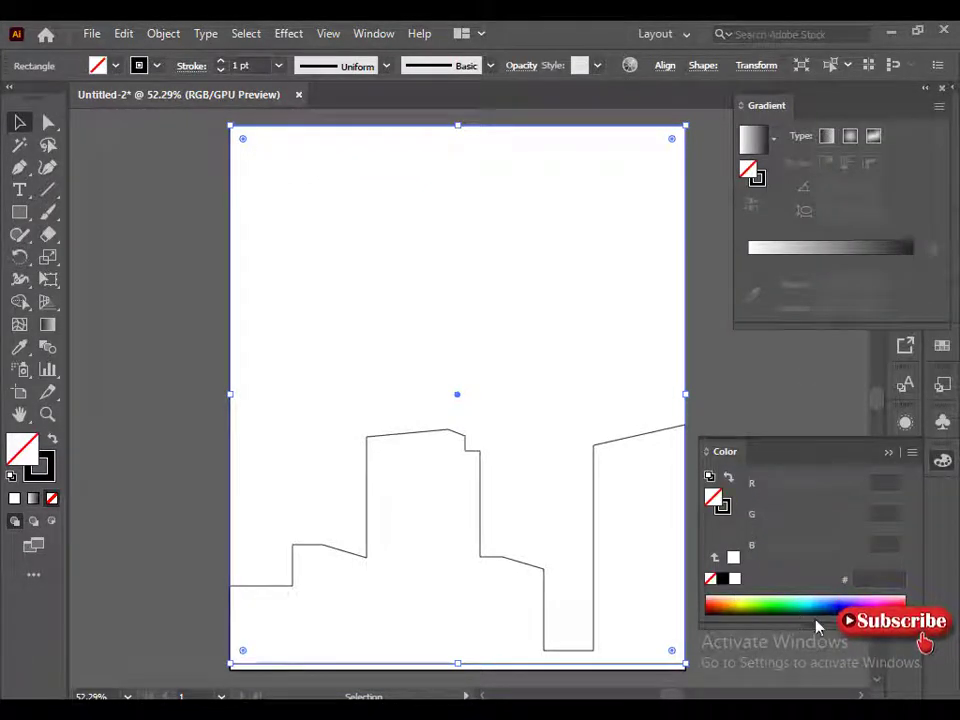
pyautogui.click(862, 598)
pyautogui.click(911, 452)
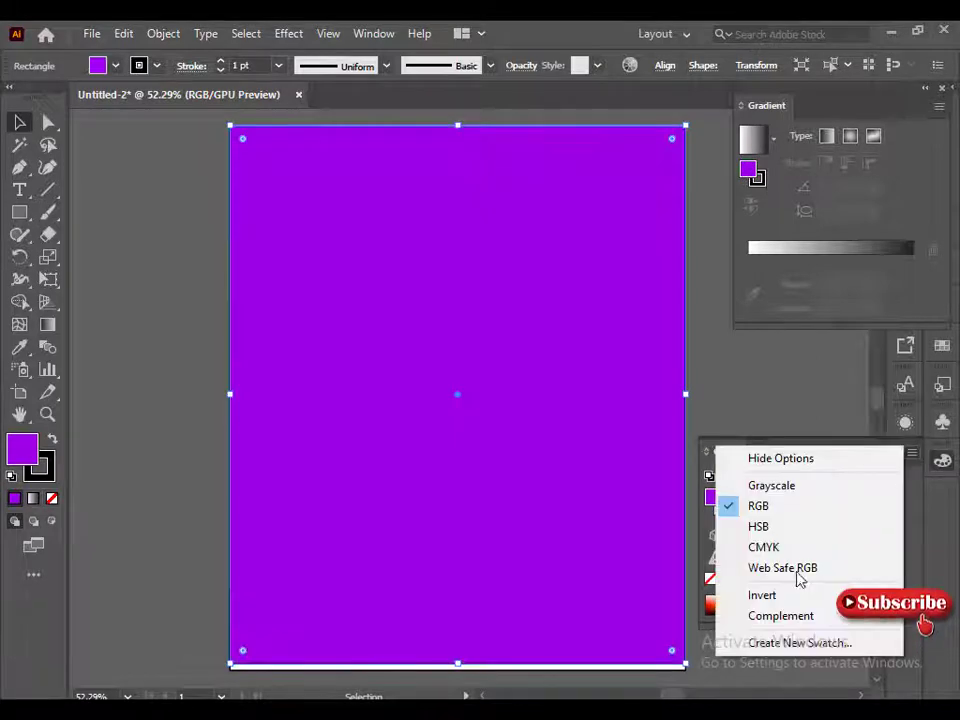
pyautogui.click(781, 548)
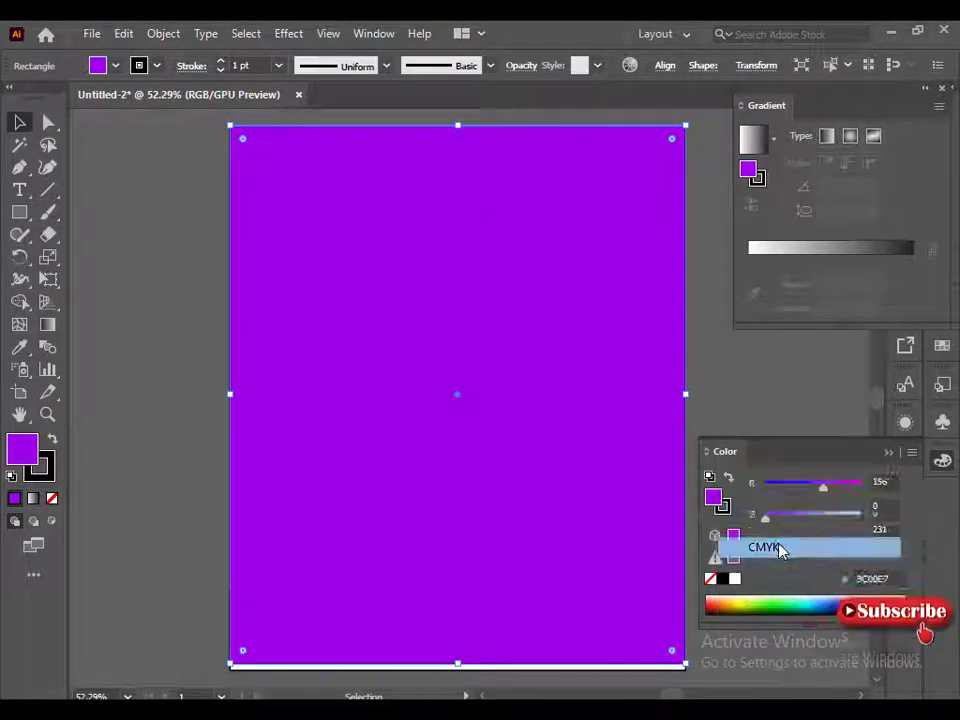
# Step: Send the purple rectangle to the back, behind the skyline outline
pyautogui.rightClick(586, 450)
pyautogui.click(497, 424)
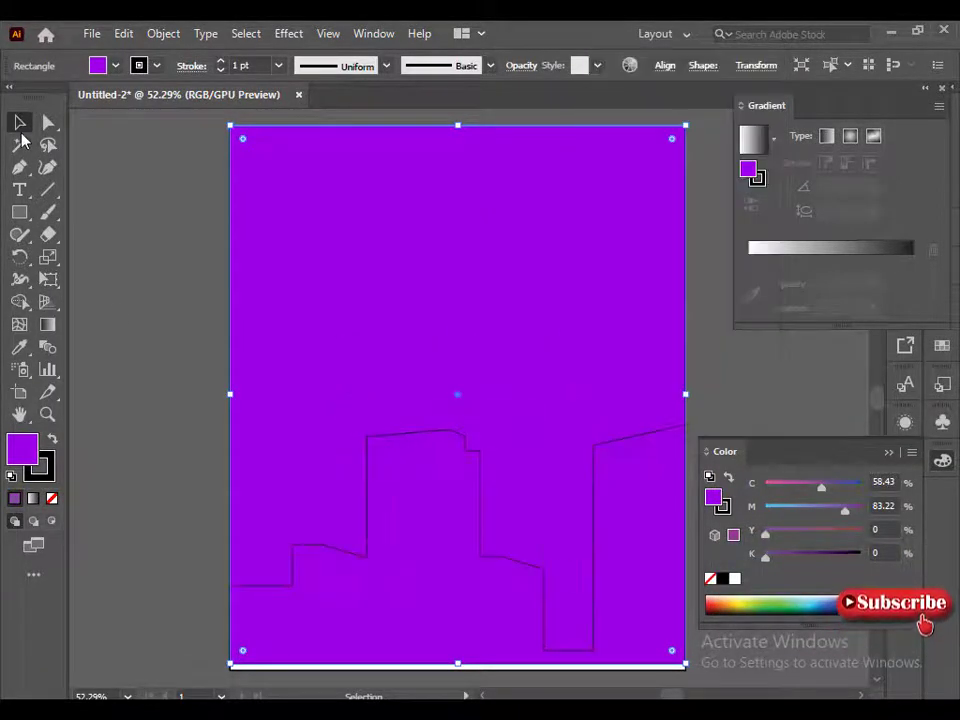
pyautogui.hotkey('ctrl', 'shift', 'a')
# Step: Give the skyline a solid black fill (C 74.97, M 67.92, Y 67.05, K 90.15) and no stroke
pyautogui.click(403, 440)
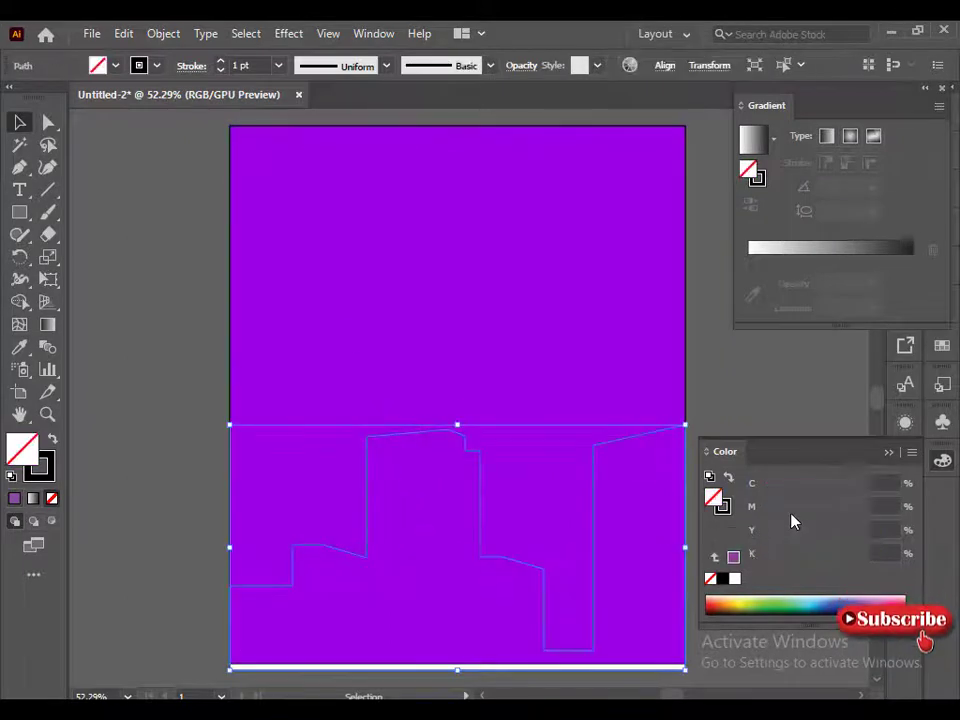
pyautogui.click(734, 578)
pyautogui.click(721, 579)
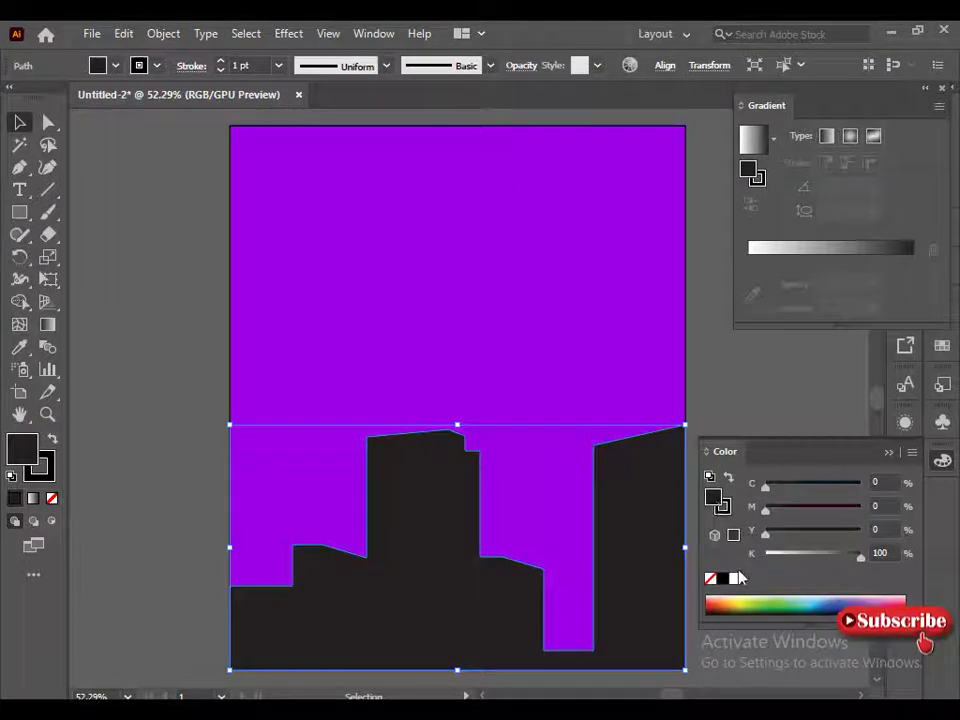
pyautogui.click(52, 498)
pyautogui.press('x')
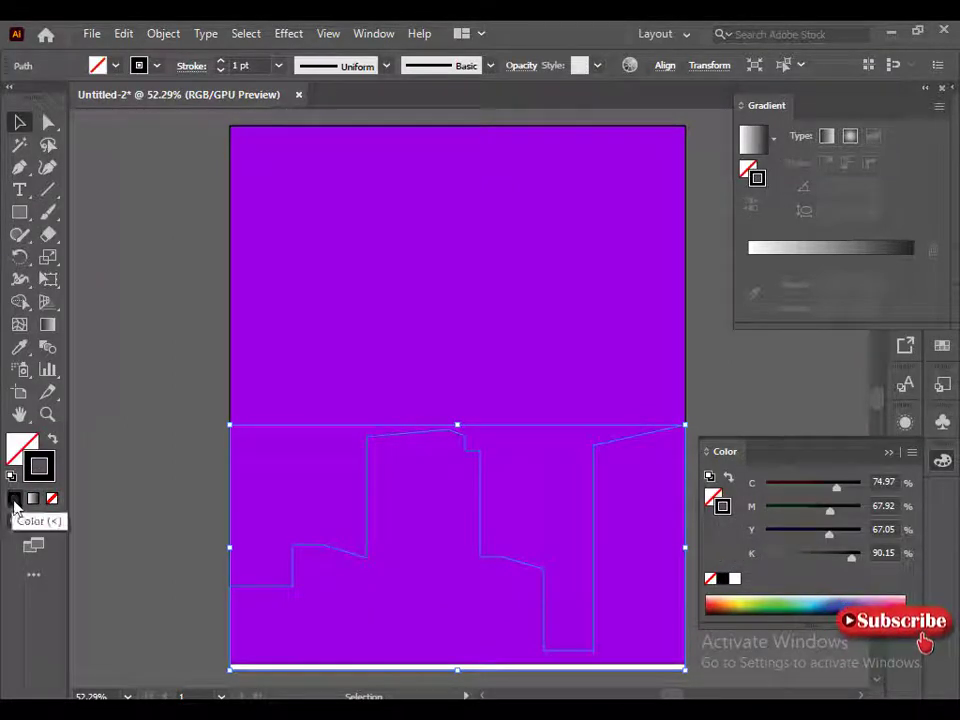
pyautogui.hotkey('shift', 'x')
pyautogui.click(178, 576)
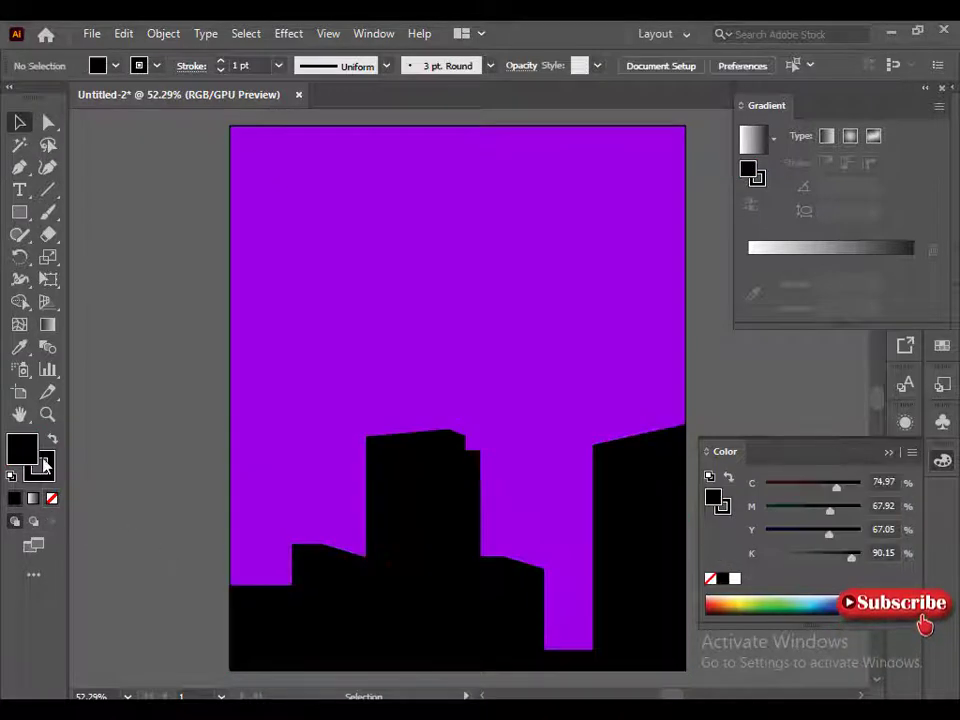
pyautogui.click(52, 498)
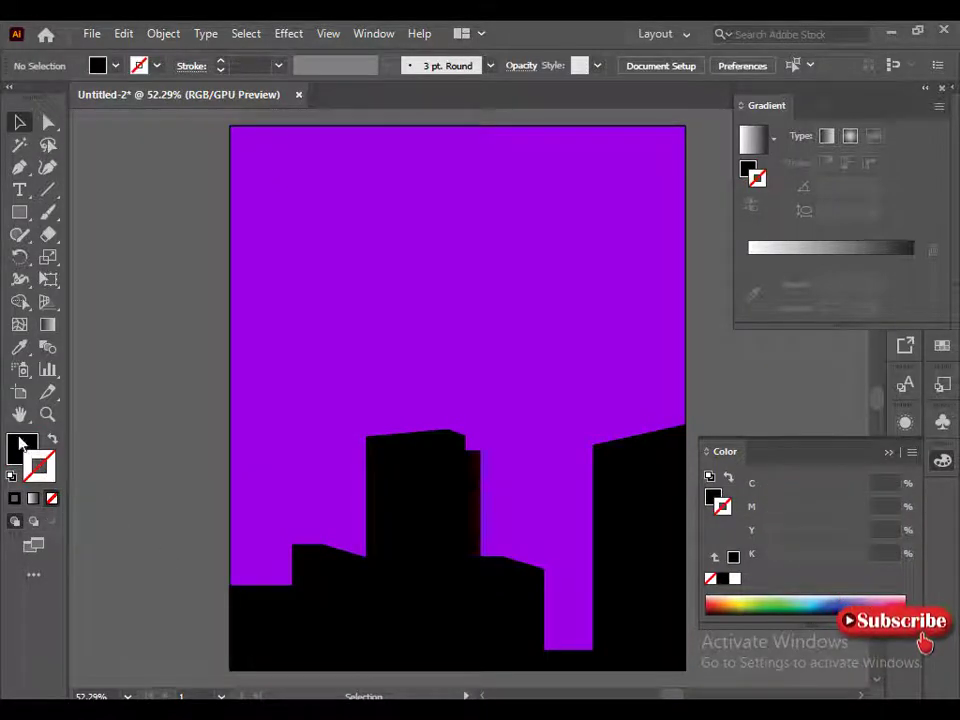
# Step: Mix a deep magenta with magenta at 100 and no cyan, and apply it to the background
pyautogui.click(22, 445)
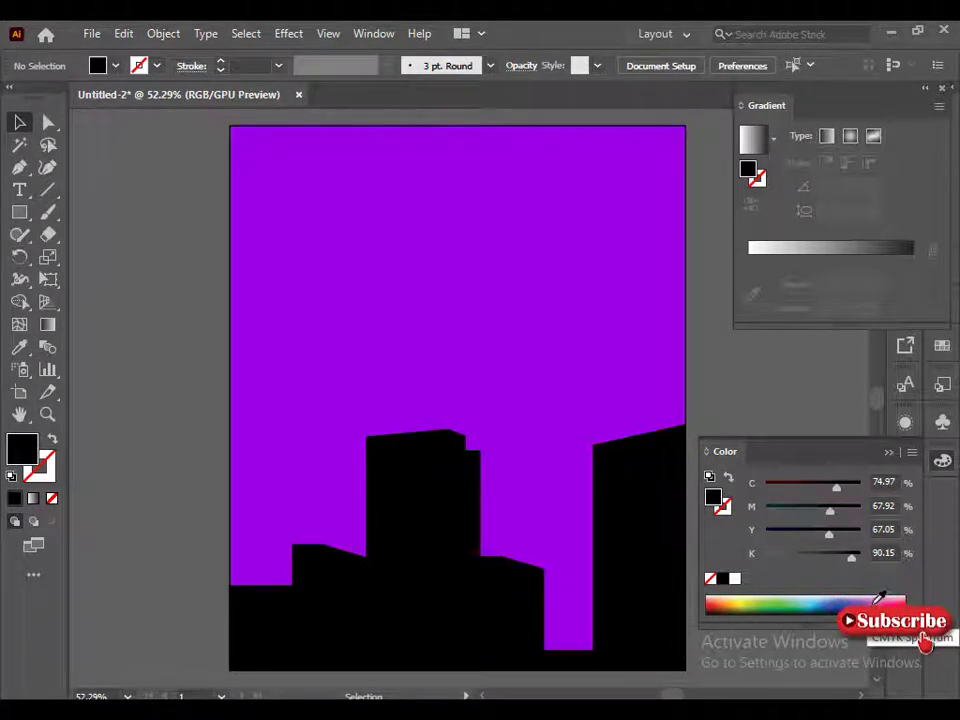
pyautogui.click(880, 599)
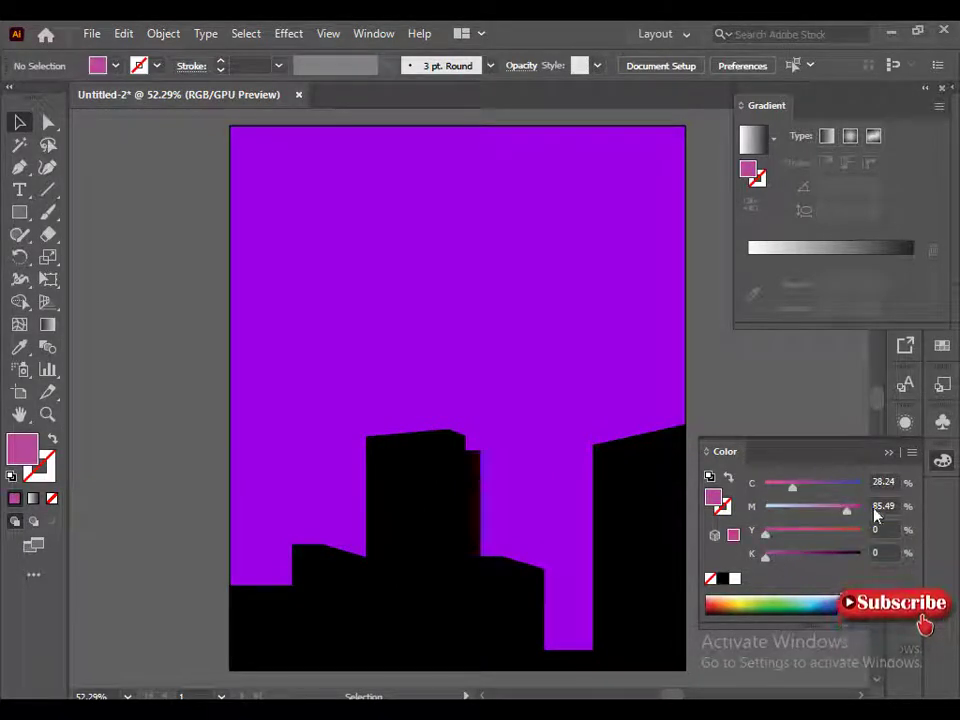
pyautogui.moveTo(848, 512); pyautogui.dragTo(862, 512)
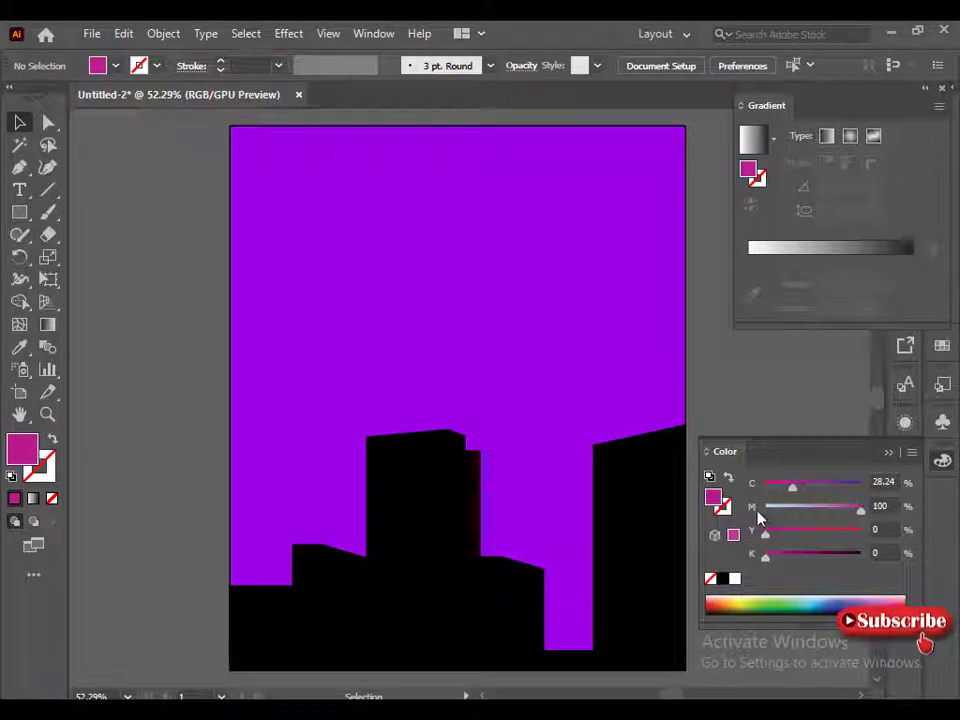
pyautogui.moveTo(795, 486); pyautogui.dragTo(736, 482)
pyautogui.click(678, 370)
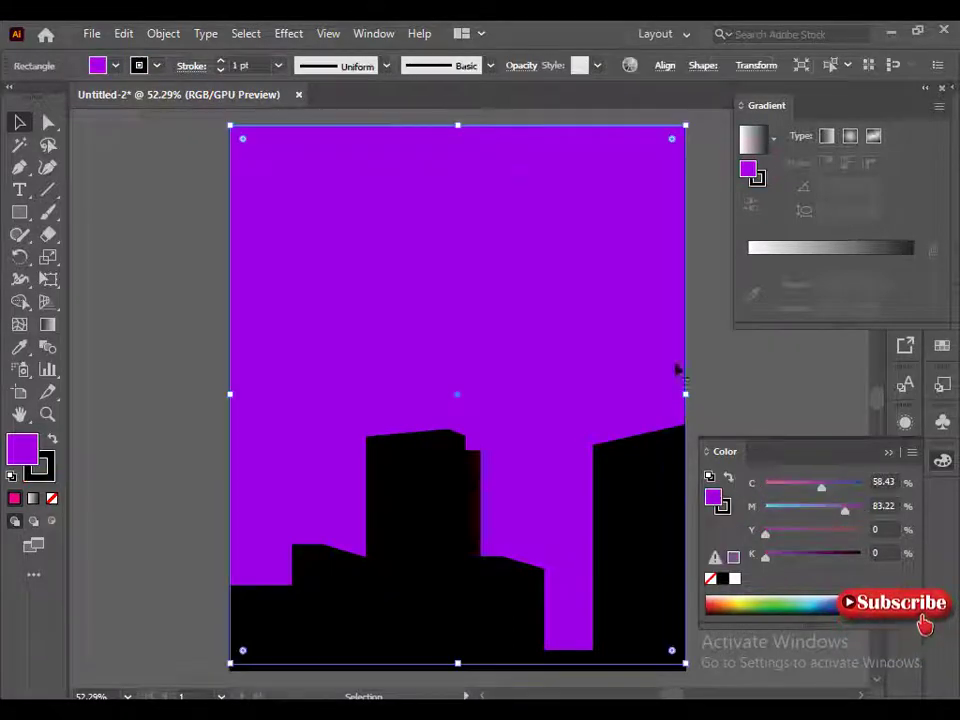
pyautogui.moveTo(881, 517); pyautogui.dragTo(870, 512)
pyautogui.moveTo(821, 485); pyautogui.dragTo(801, 489)
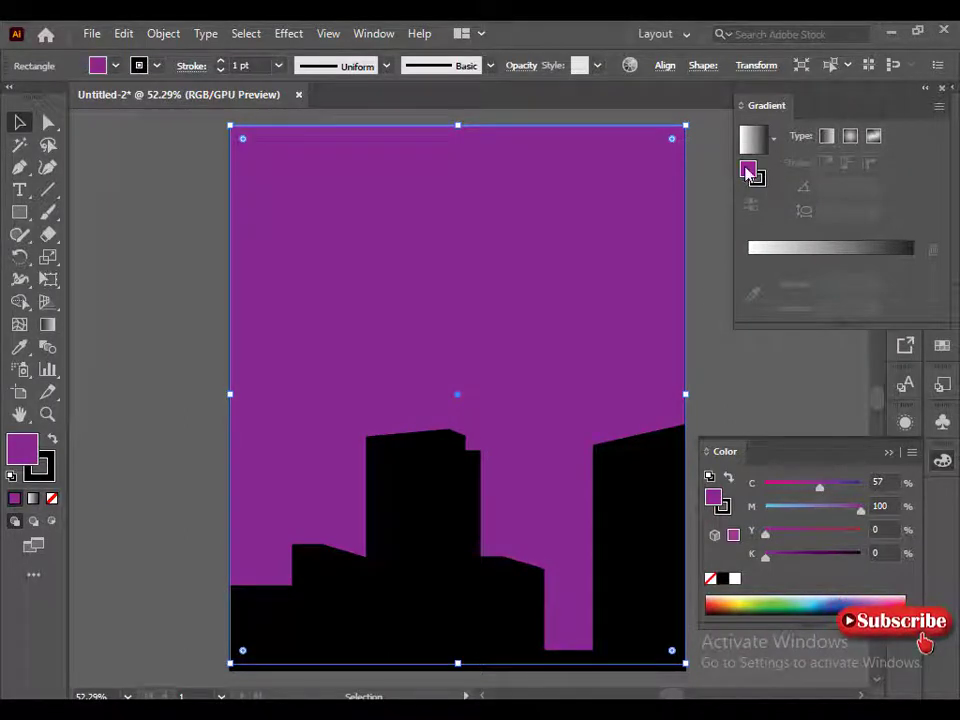
# Step: Apply a linear gradient to the background rectangle, adding the magenta as a gradient stop
pyautogui.click(853, 262)
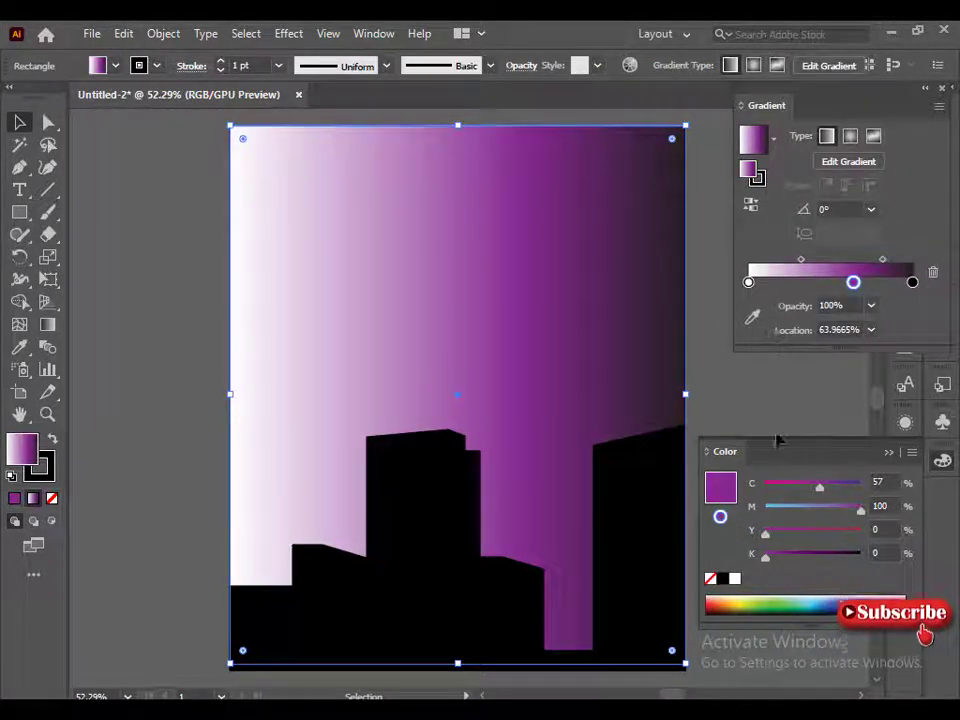
pyautogui.click(714, 519)
pyautogui.click(731, 558)
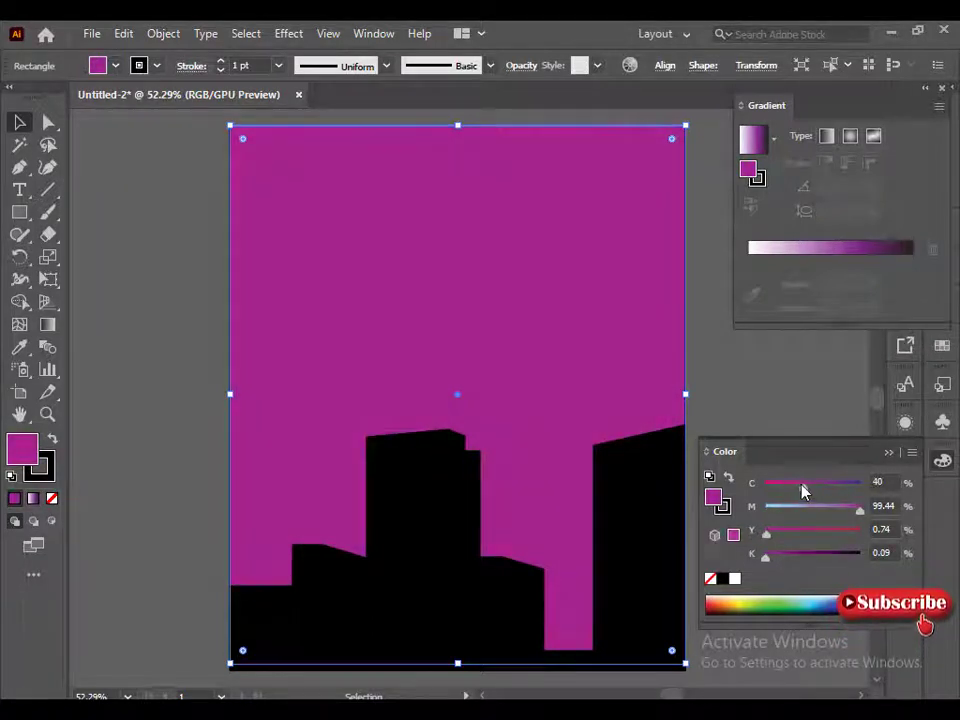
pyautogui.click(752, 185)
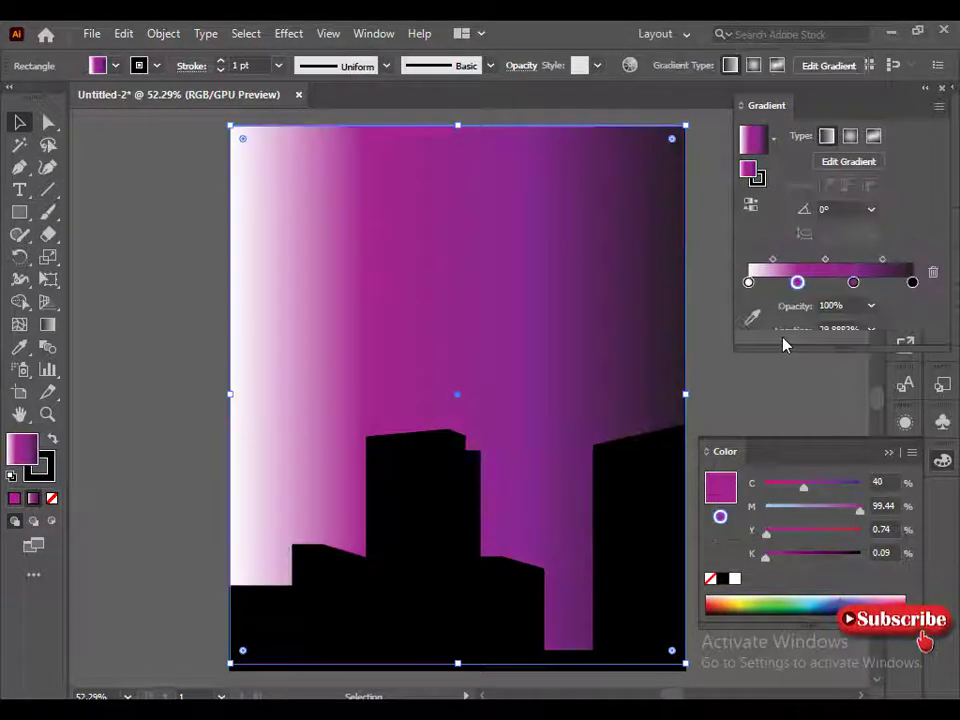
pyautogui.click(714, 519)
pyautogui.click(733, 558)
pyautogui.click(786, 489)
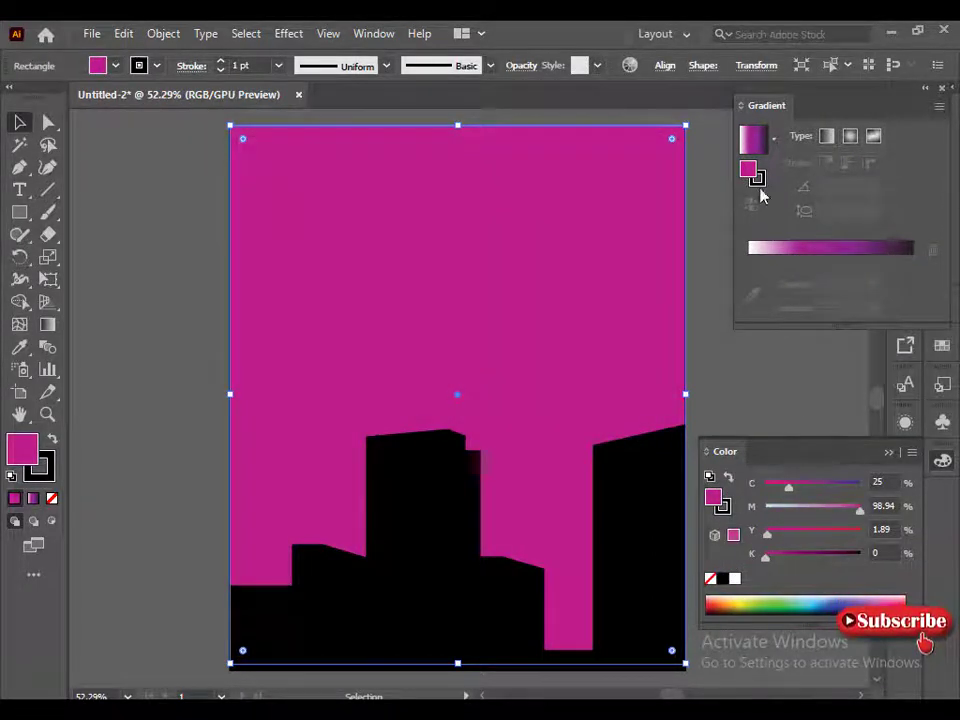
pyautogui.click(752, 140)
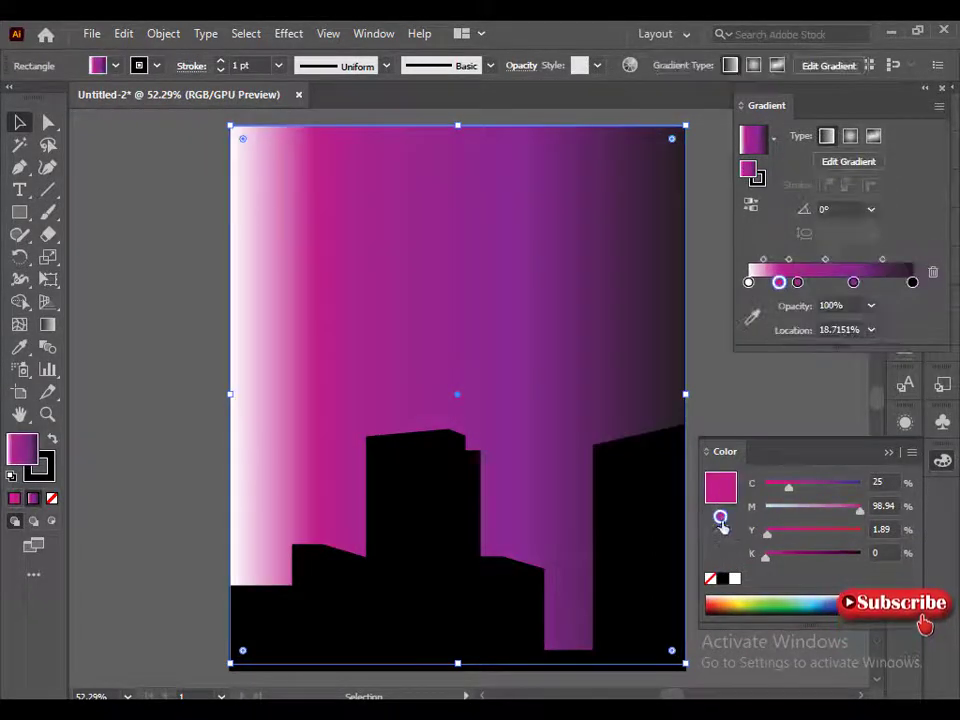
# Step: Mix a coral fill of C 0, M 85, Y 60, K 0 with the CMYK sliders
pyautogui.click(733, 556)
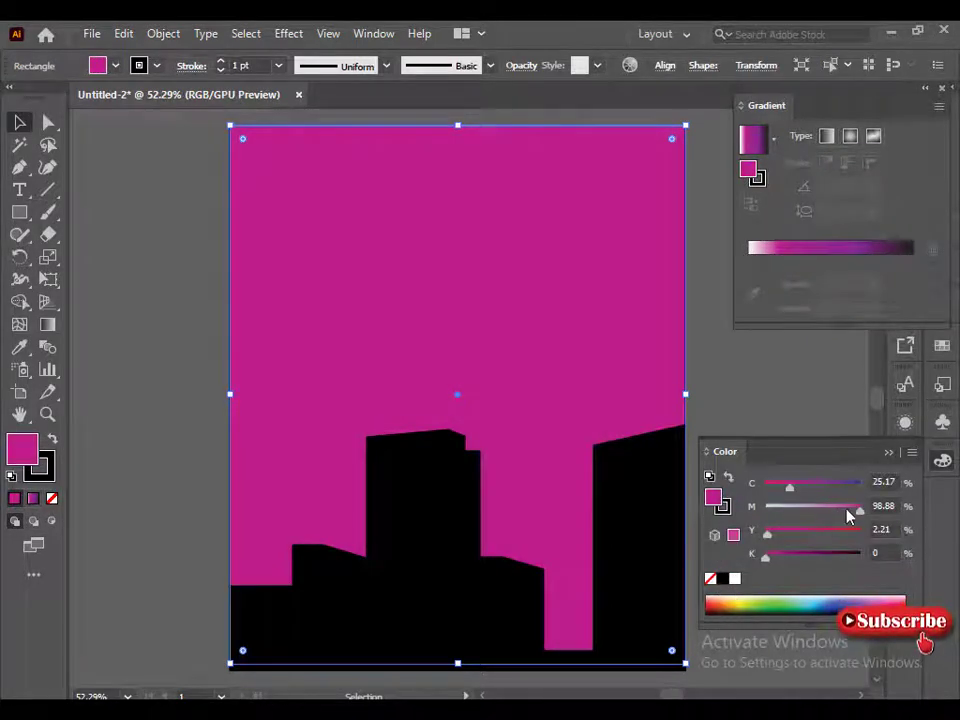
pyautogui.click(847, 507)
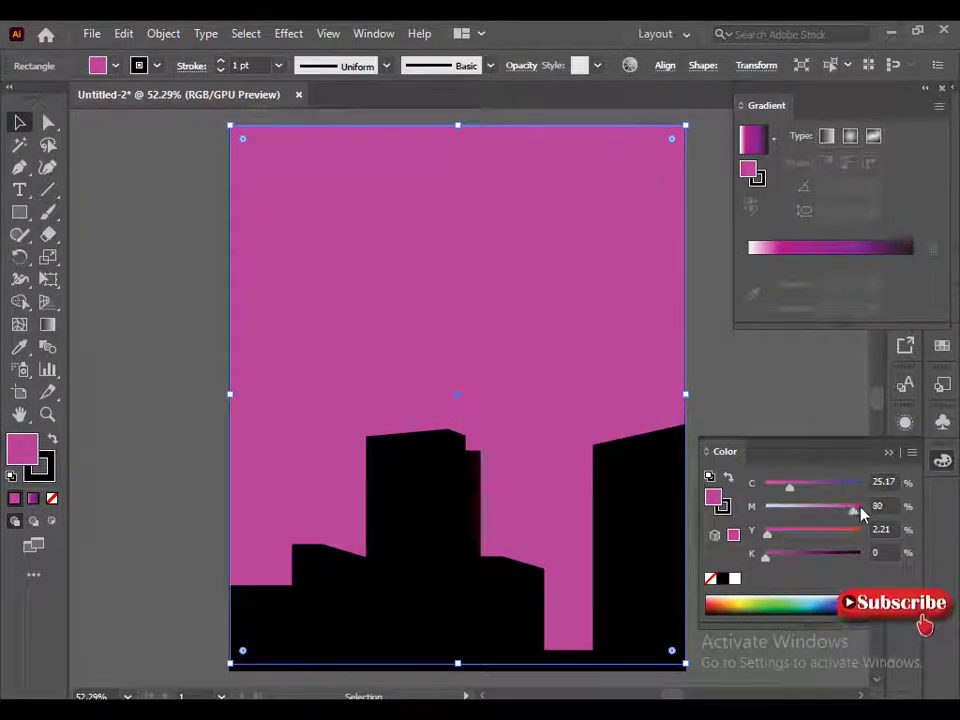
pyautogui.moveTo(853, 508); pyautogui.dragTo(858, 508)
pyautogui.moveTo(767, 533); pyautogui.dragTo(801, 533)
pyautogui.moveTo(789, 487); pyautogui.dragTo(770, 488)
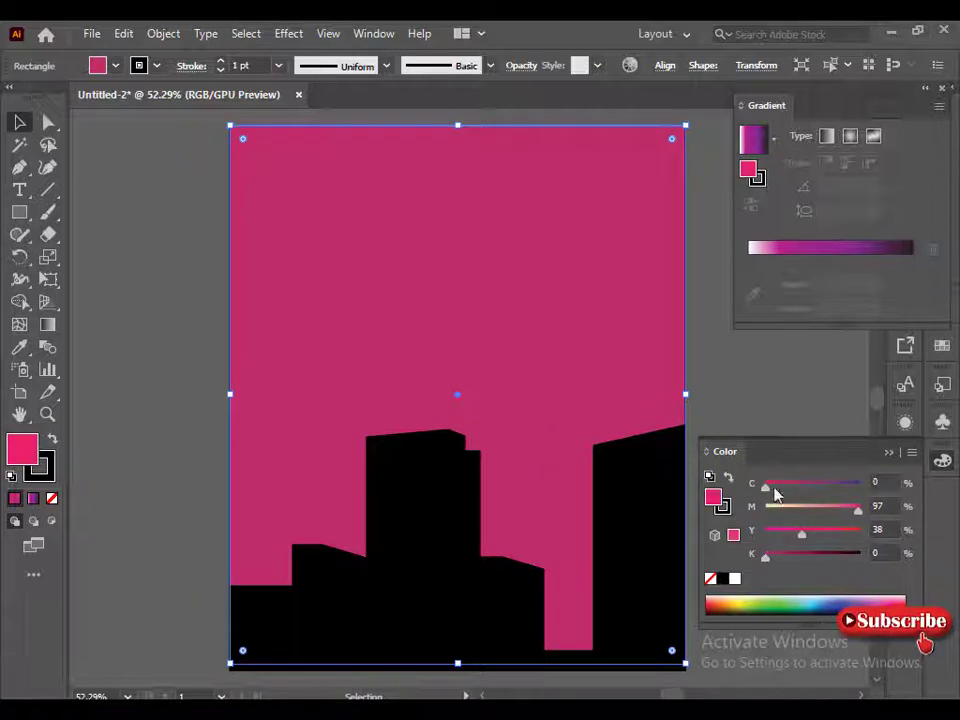
pyautogui.moveTo(840, 510)
pyautogui.mouseDown()
pyautogui.moveTo(855, 510)
pyautogui.moveTo(810, 535)
pyautogui.mouseUp()
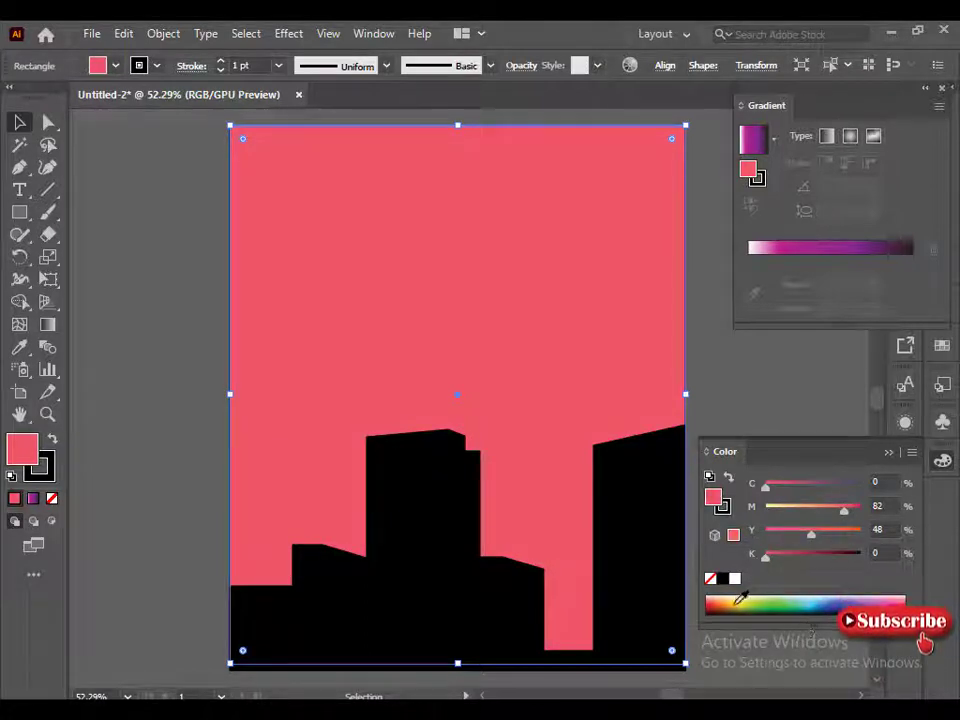
pyautogui.moveTo(810, 535)
pyautogui.mouseDown()
pyautogui.moveTo(797, 531)
pyautogui.moveTo(870, 506)
pyautogui.mouseUp()
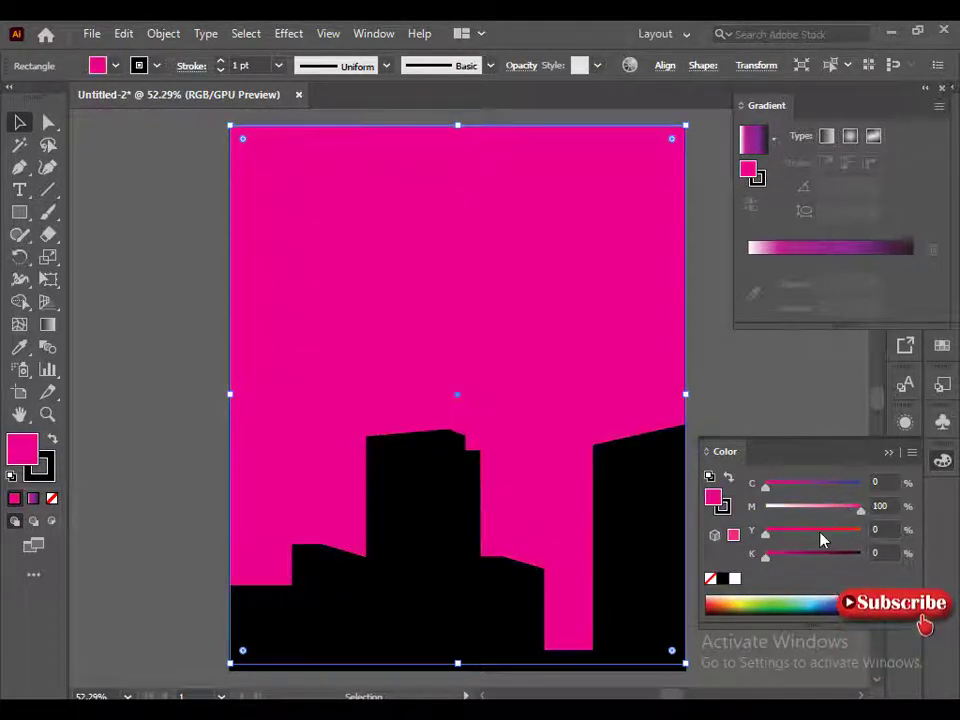
pyautogui.moveTo(820, 539)
pyautogui.mouseDown()
pyautogui.moveTo(793, 538)
pyautogui.moveTo(825, 540)
pyautogui.mouseUp()
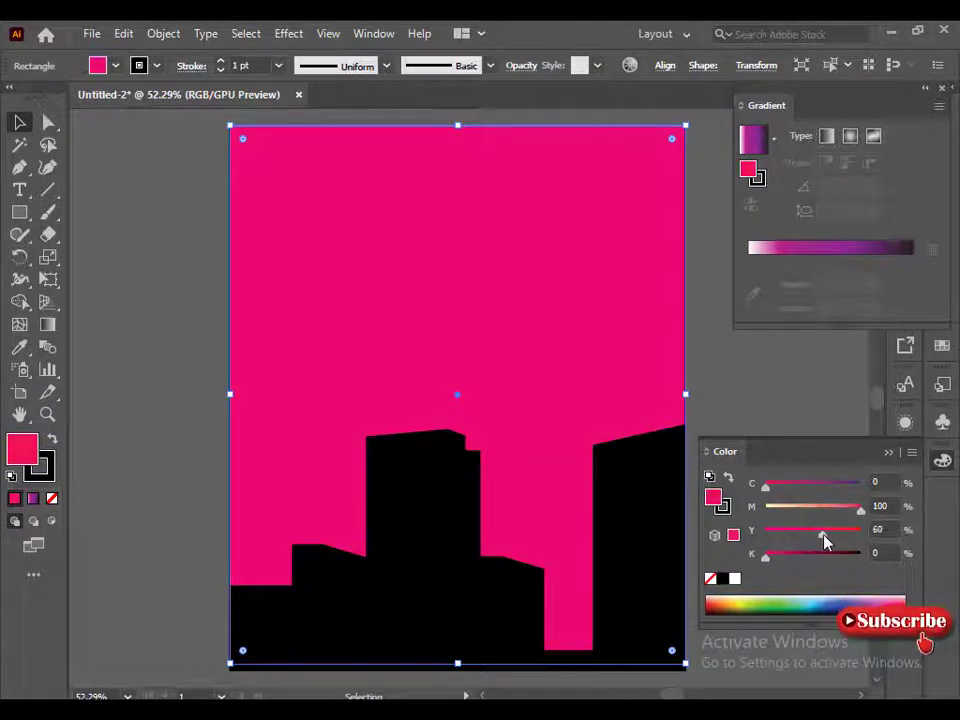
pyautogui.click(850, 512)
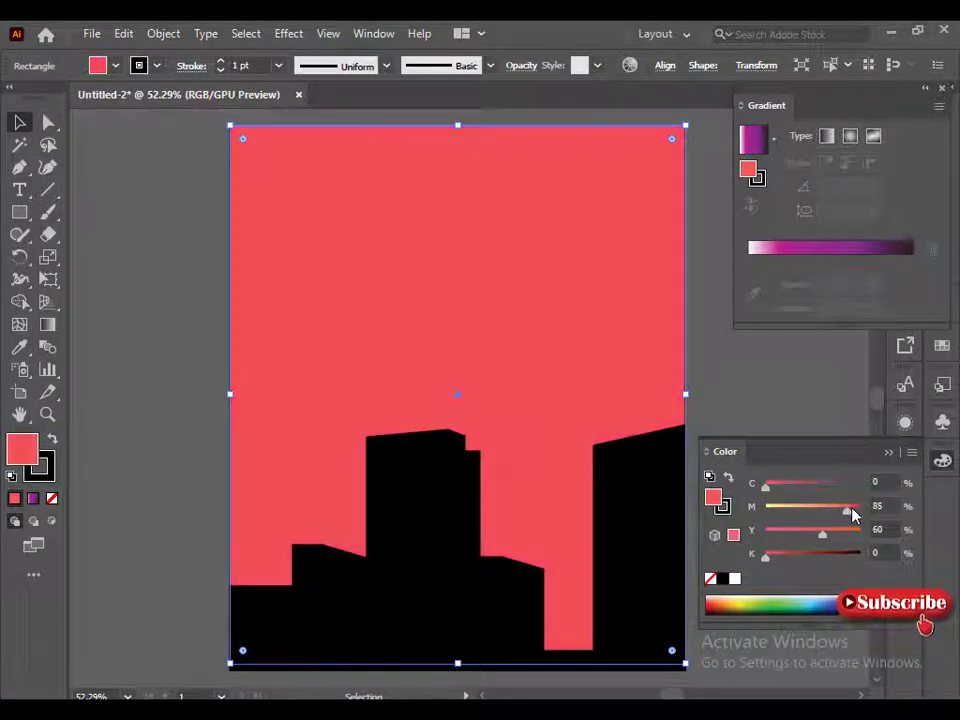
# Step: Lower magenta to lighten the coral and drop it onto the gradient's left end
pyautogui.click(778, 250)
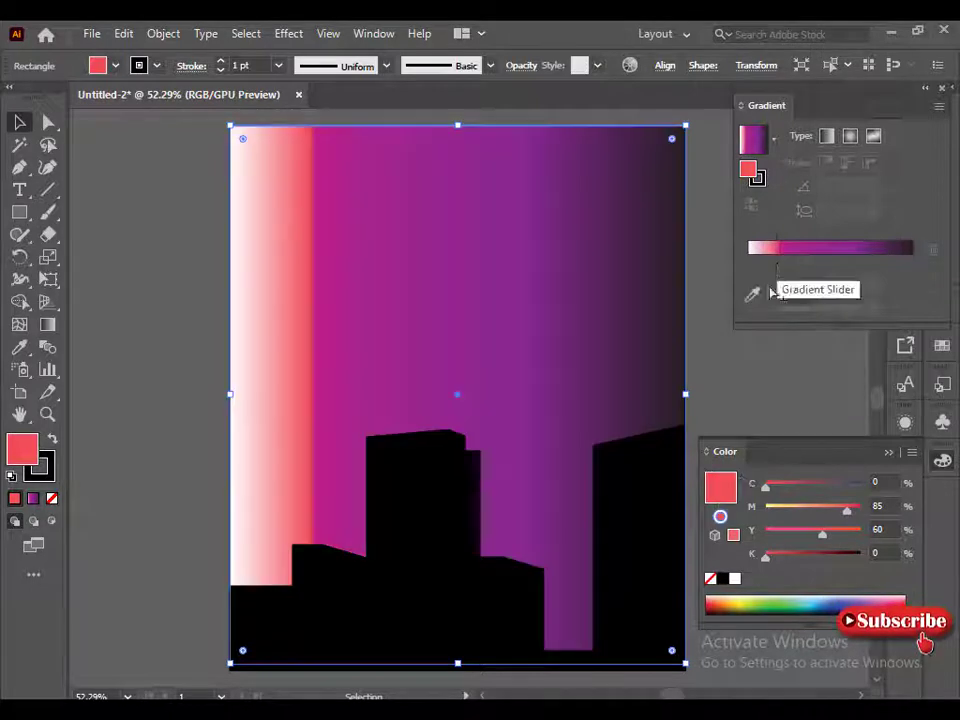
pyautogui.click(720, 518)
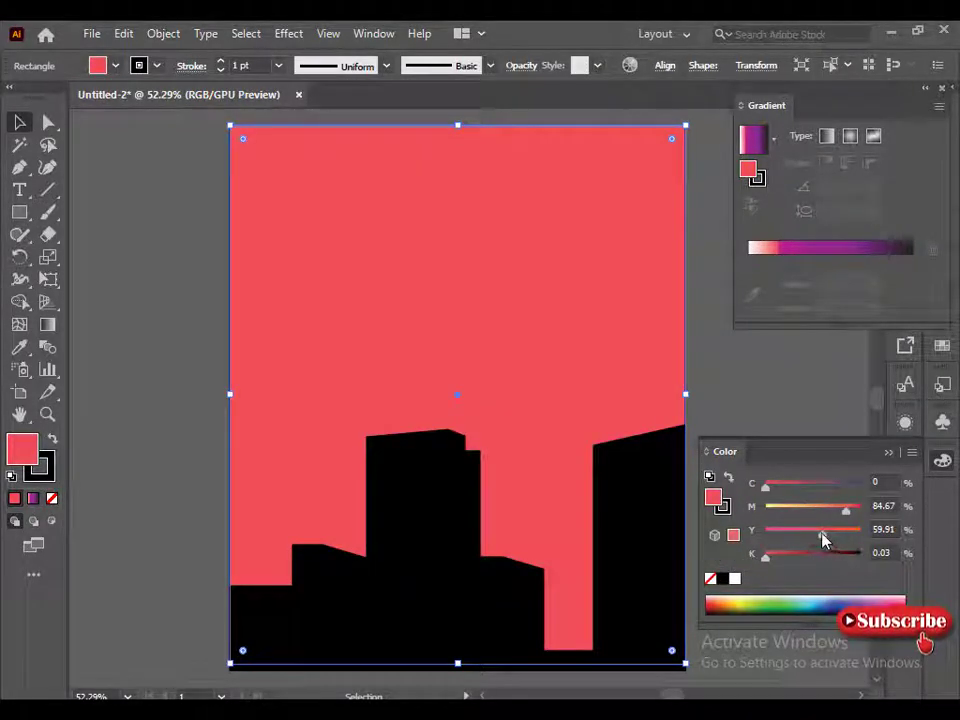
pyautogui.moveTo(846, 509); pyautogui.dragTo(832, 514)
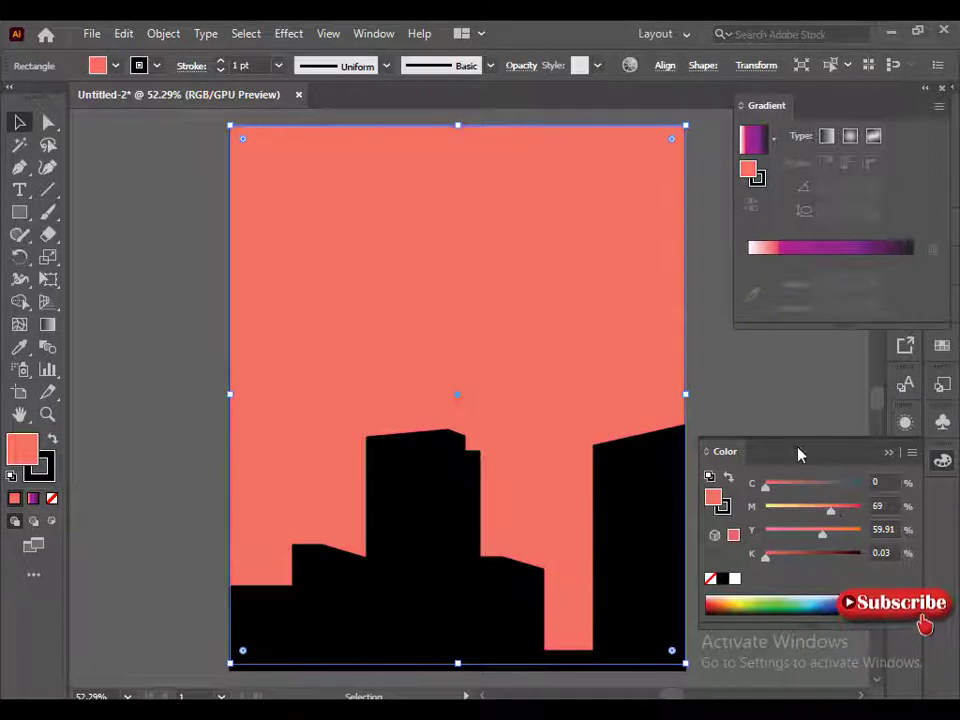
pyautogui.moveTo(748, 170); pyautogui.dragTo(763, 265)
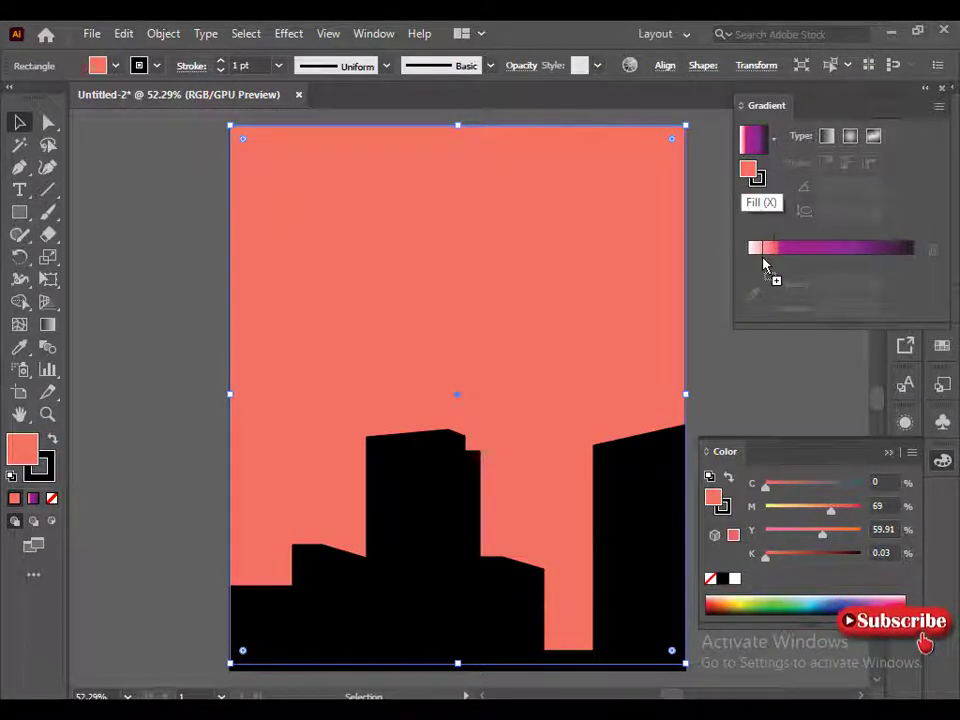
pyautogui.click(826, 510)
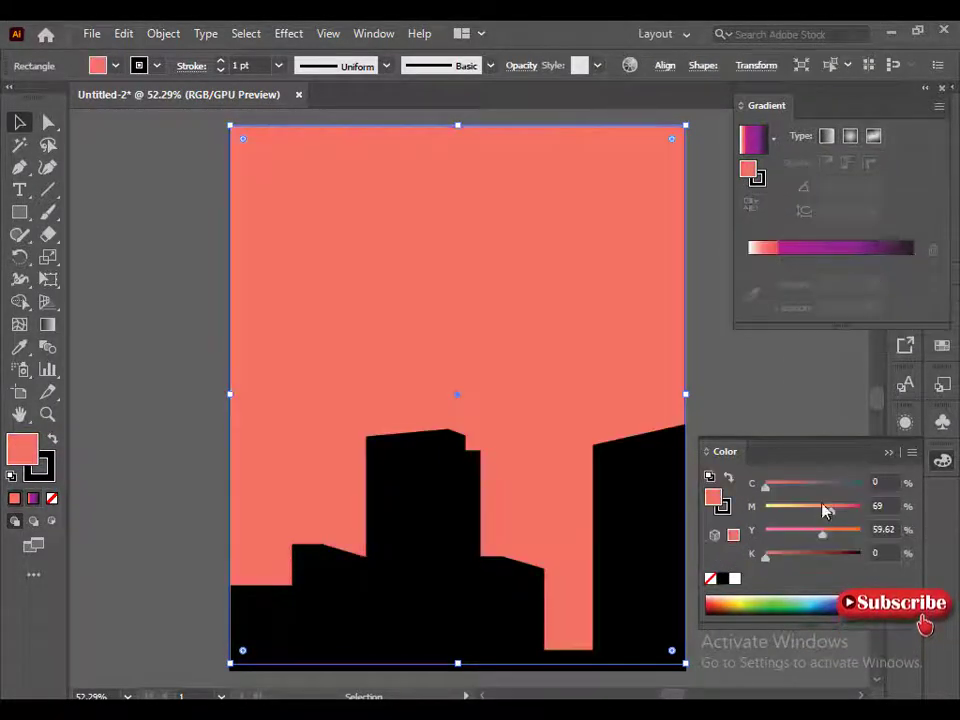
# Step: In HSB mode, lower saturation for a paler coral and add it as another gradient stop
pyautogui.click(911, 452)
pyautogui.click(825, 526)
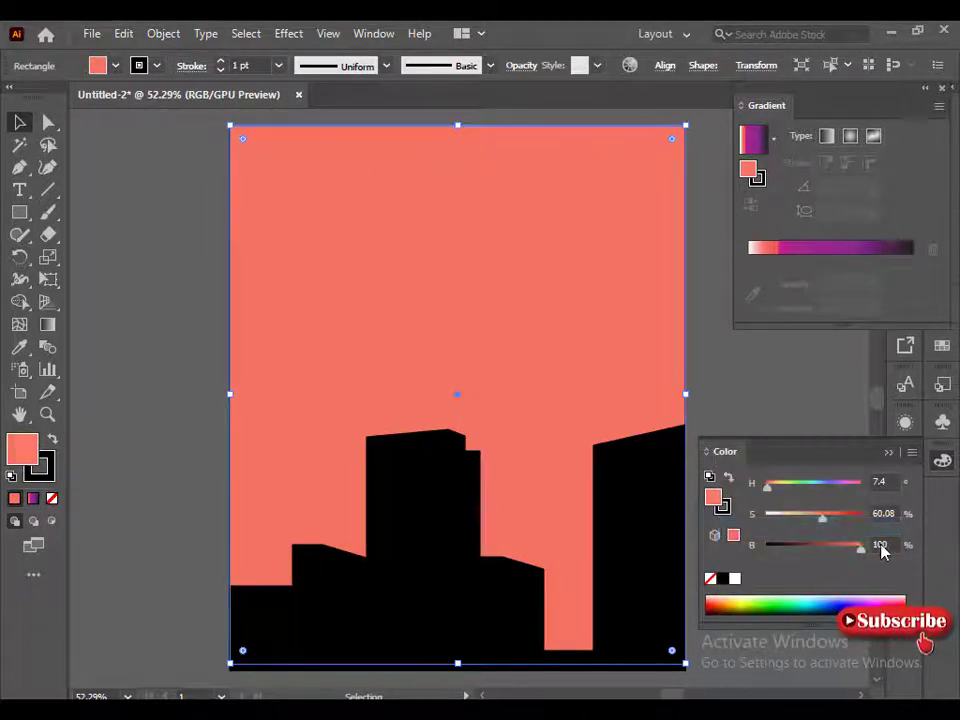
pyautogui.moveTo(822, 517); pyautogui.dragTo(816, 517)
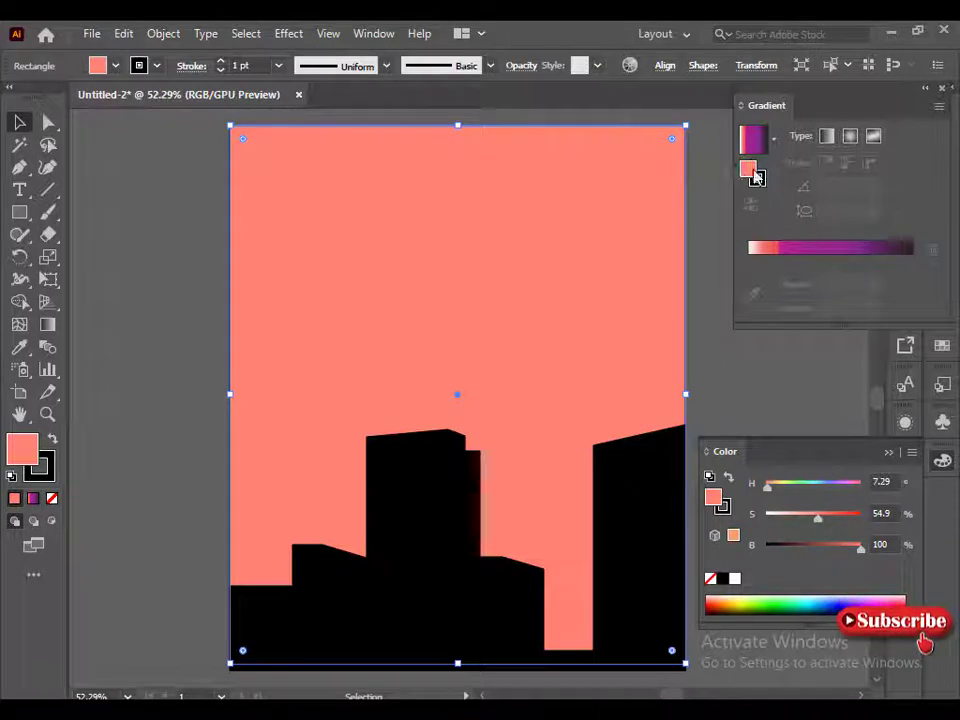
pyautogui.moveTo(748, 170); pyautogui.dragTo(753, 263)
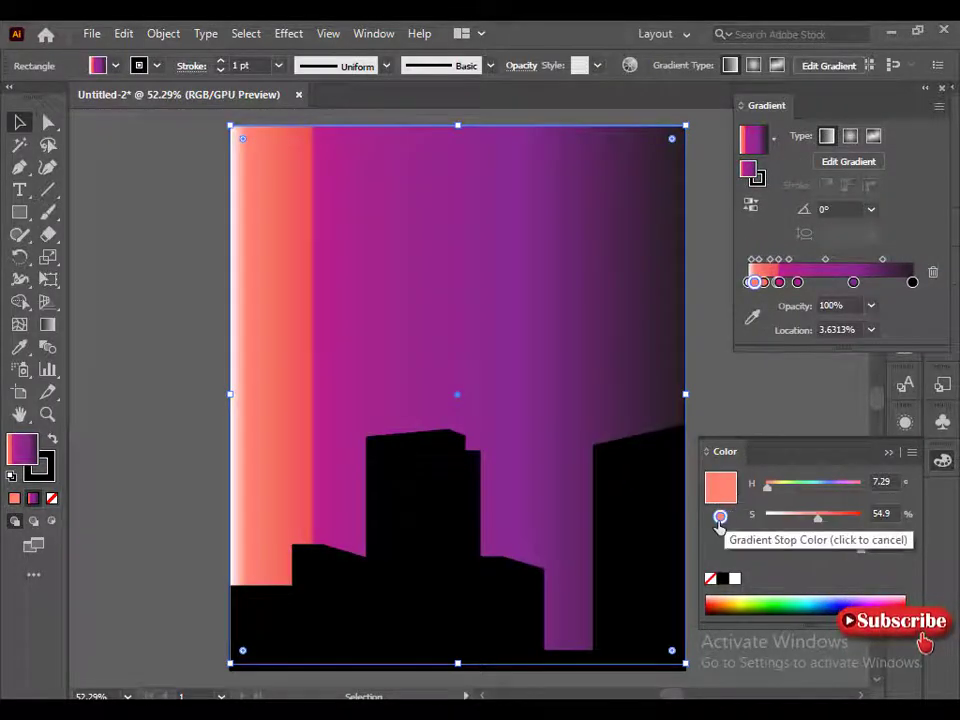
# Step: Delete the black end stop and slide the purple and salmon stops rightward to widen the salmon
pyautogui.click(912, 282)
pyautogui.click(933, 271)
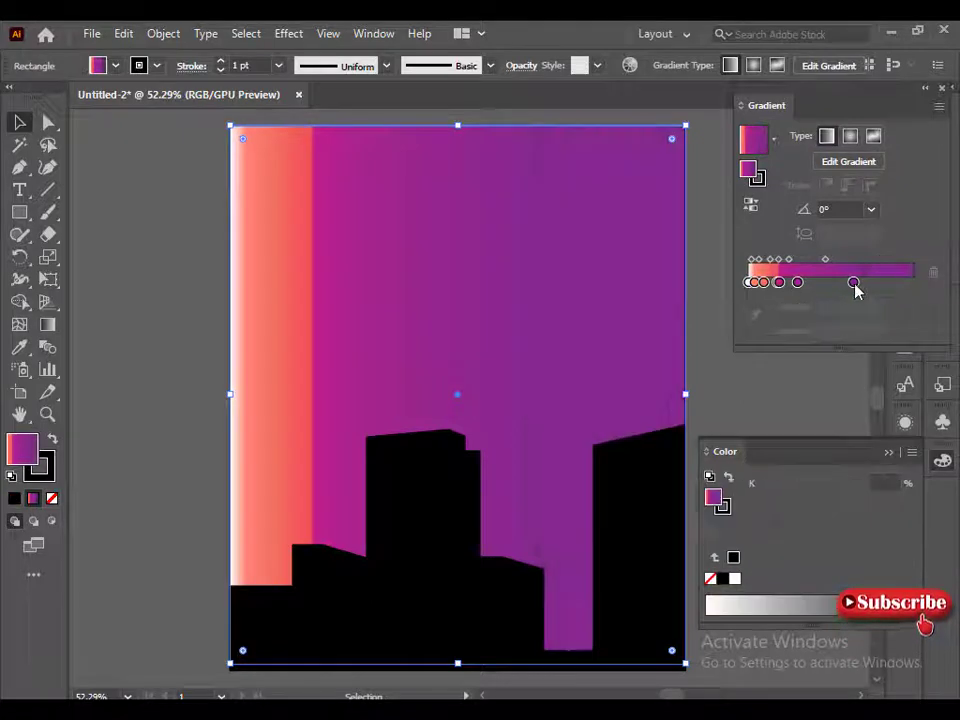
pyautogui.moveTo(855, 285); pyautogui.dragTo(921, 281)
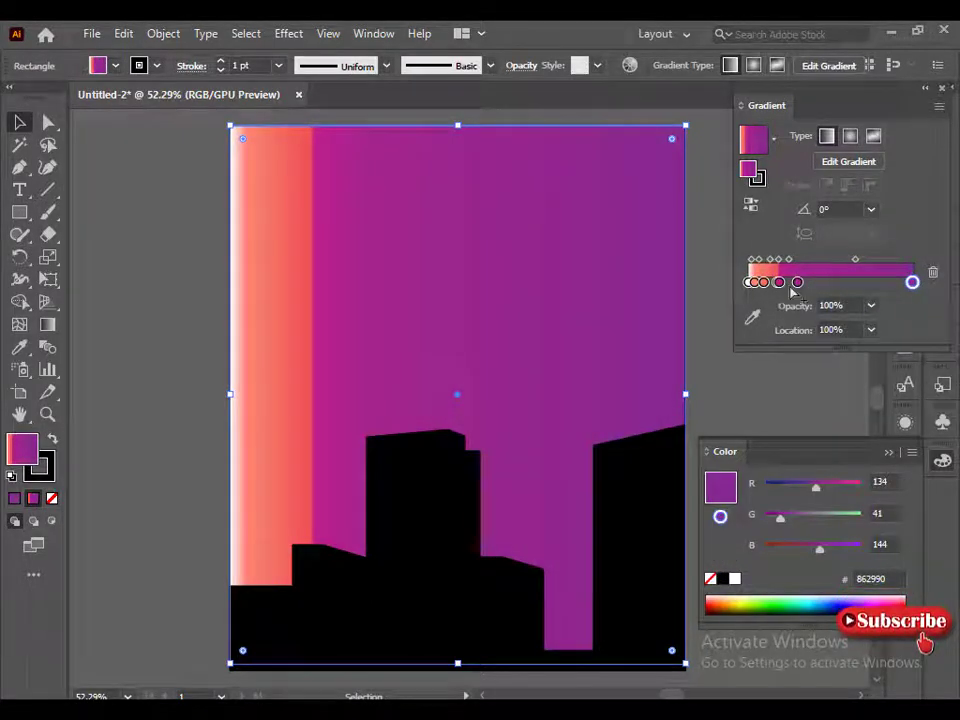
pyautogui.moveTo(797, 282); pyautogui.dragTo(892, 282)
pyautogui.moveTo(779, 282); pyautogui.dragTo(867, 282)
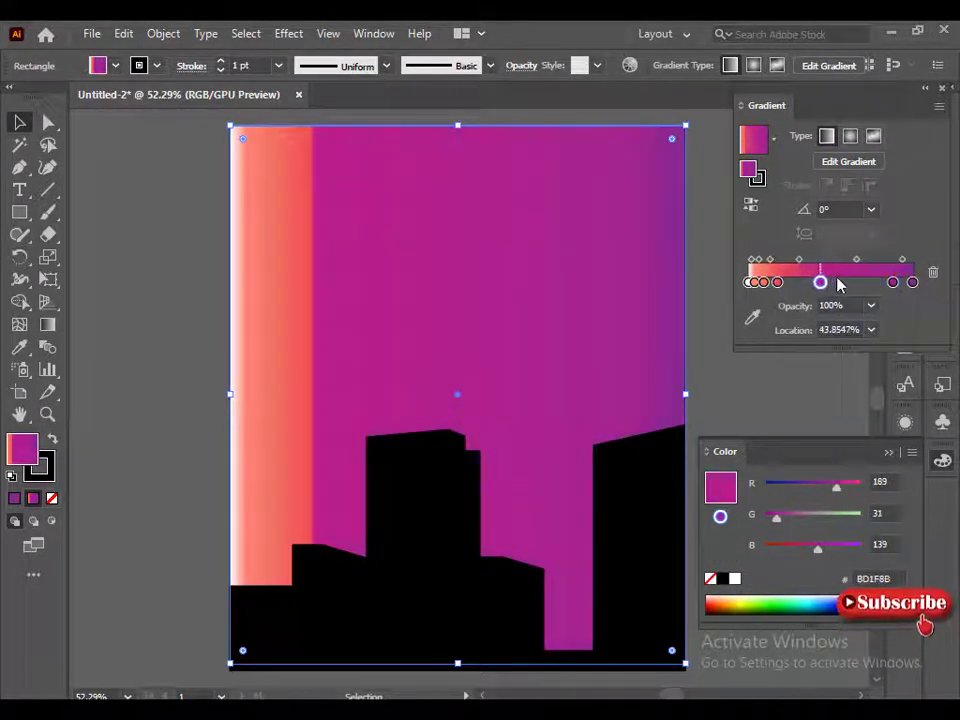
pyautogui.moveTo(768, 282); pyautogui.dragTo(829, 282)
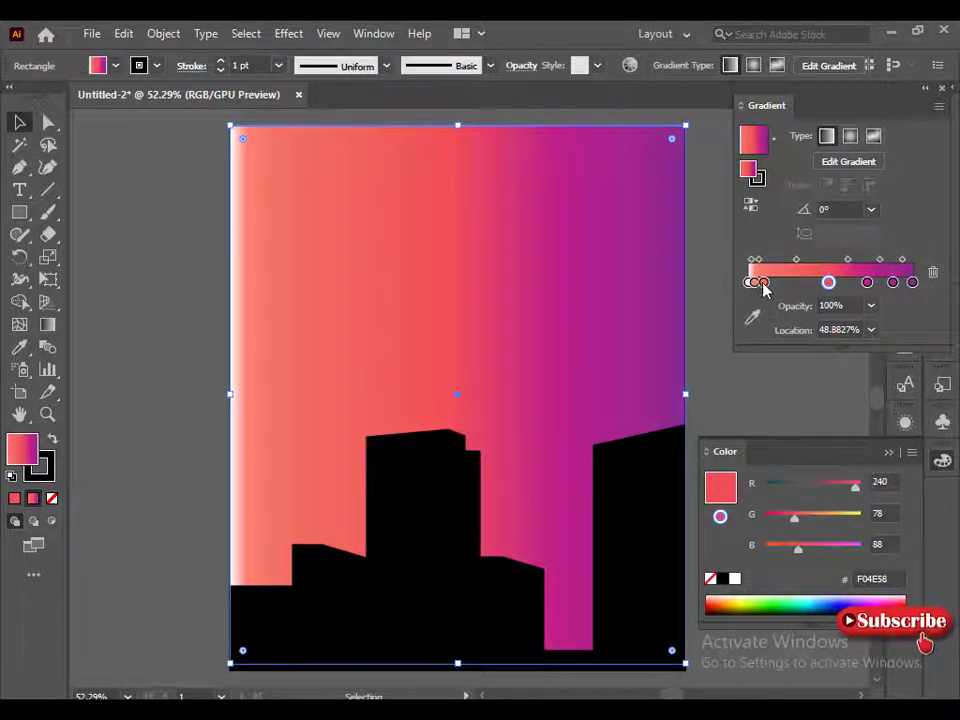
pyautogui.moveTo(757, 282)
pyautogui.mouseDown()
pyautogui.moveTo(815, 282)
pyautogui.moveTo(777, 282)
pyautogui.mouseUp()
# Step: Delete the white left-end stop and set the right-end purple to 682990
pyautogui.click(748, 282)
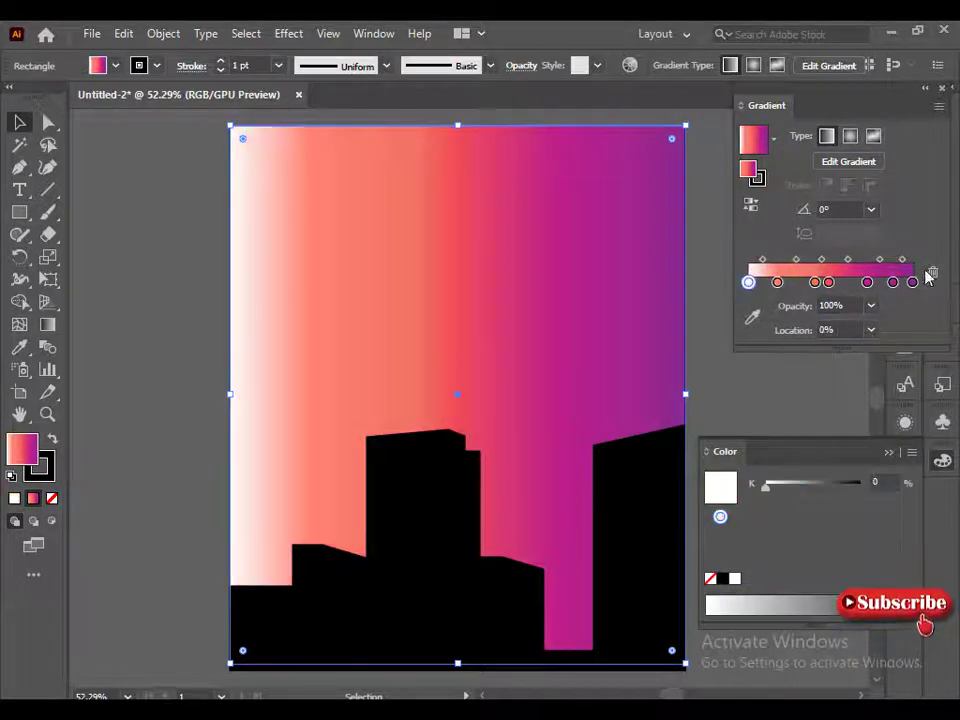
pyautogui.click(932, 272)
pyautogui.click(912, 282)
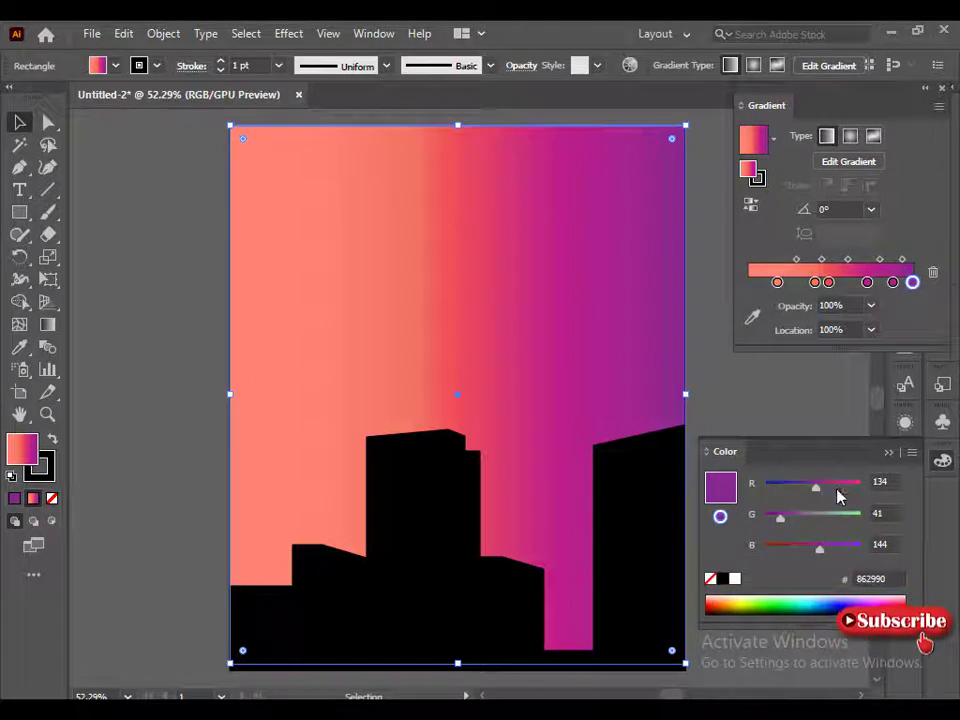
pyautogui.moveTo(815, 490); pyautogui.dragTo(804, 490)
# Step: Drag the Gradient tool from the artboard bottom to near the top, putting purple above coral at 90°
pyautogui.click(146, 120)
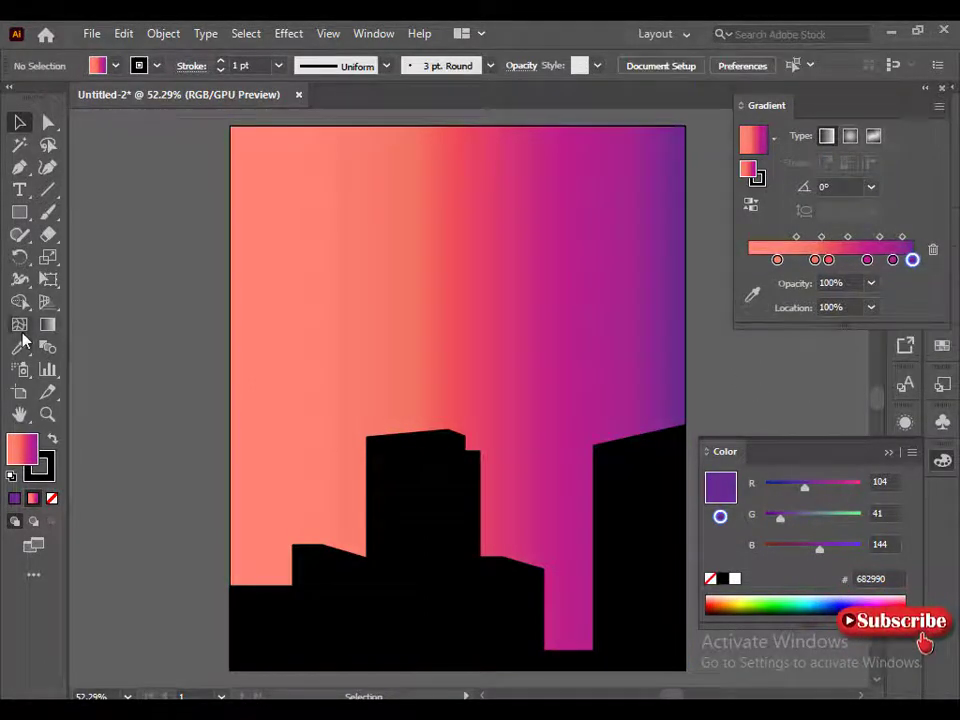
pyautogui.click(328, 304)
pyautogui.click(47, 324)
pyautogui.moveTo(536, 521); pyautogui.dragTo(537, 210)
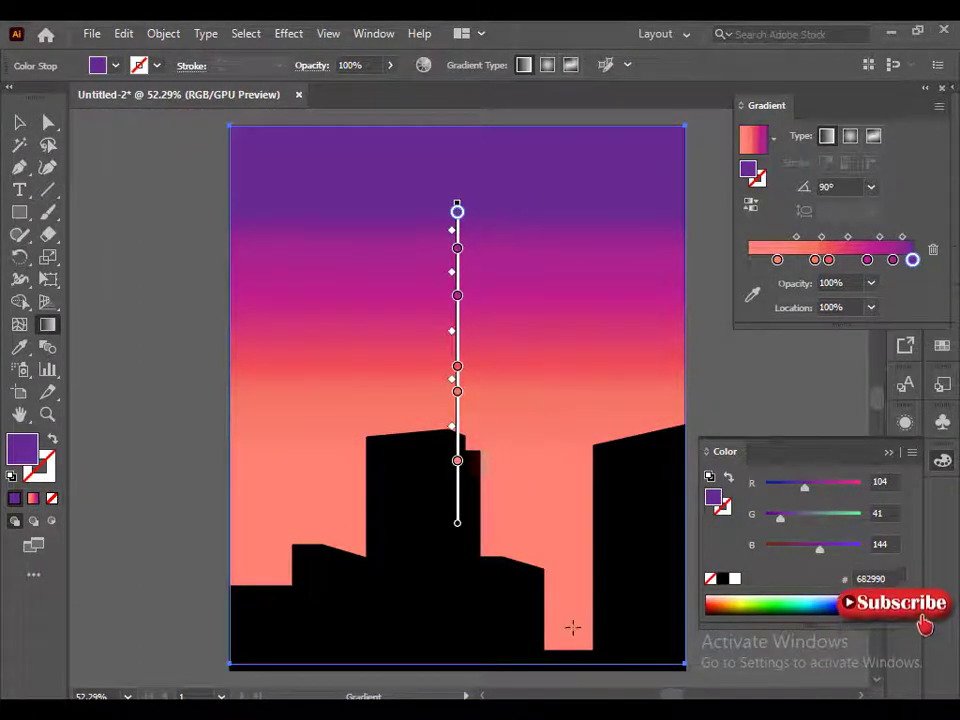
pyautogui.moveTo(573, 627); pyautogui.dragTo(572, 192)
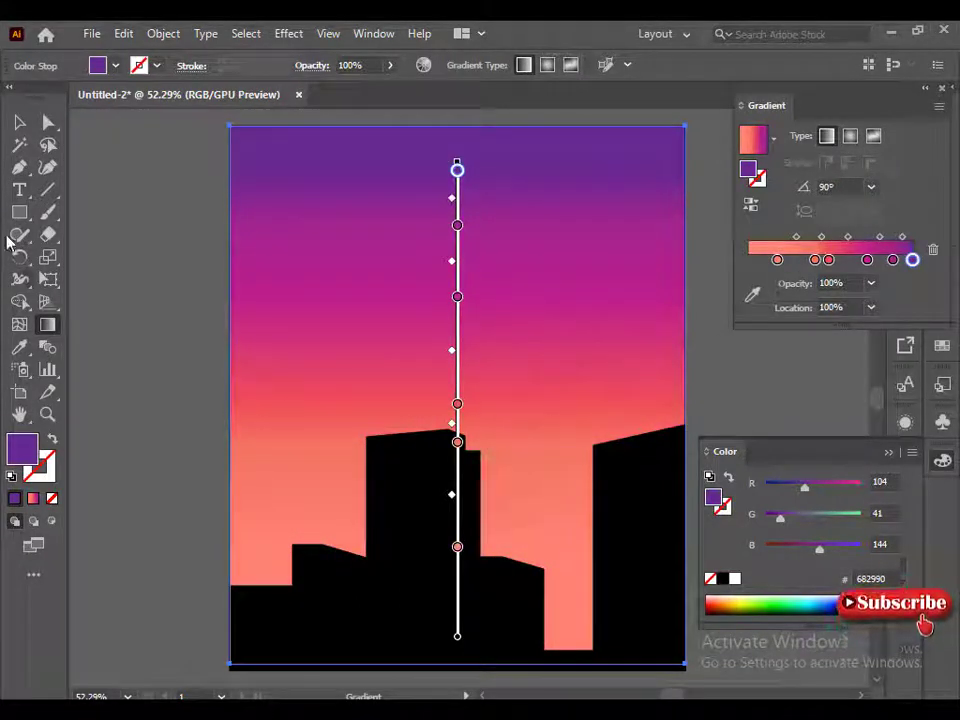
# Step: Reposition the gradient stops and add a new coral stop, giving six evenly spaced stops
pyautogui.press('v')
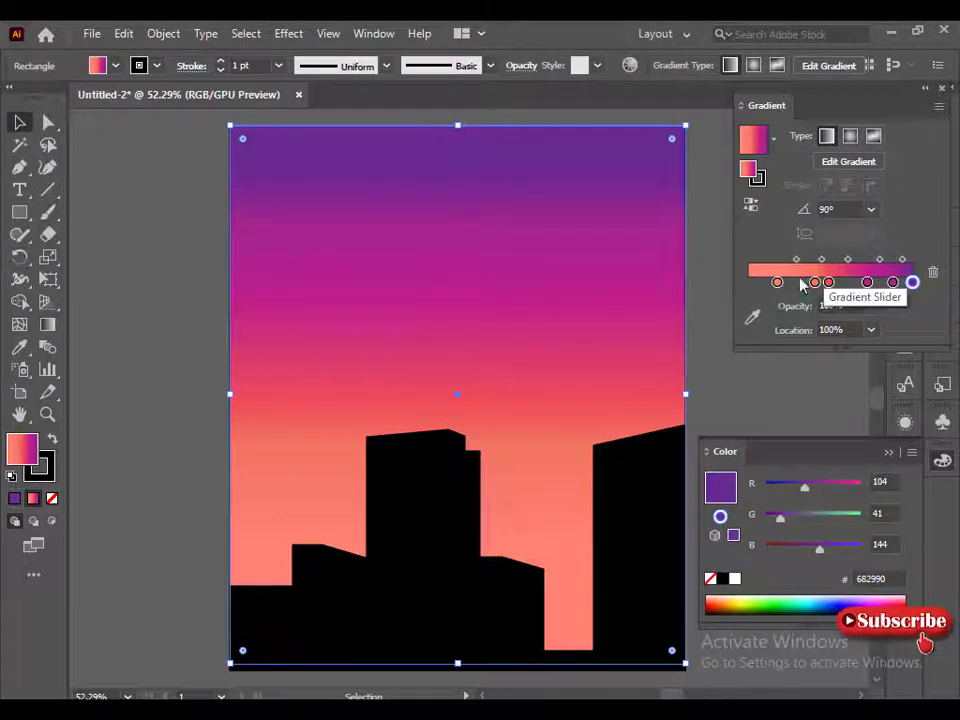
pyautogui.moveTo(777, 283)
pyautogui.mouseDown()
pyautogui.moveTo(768, 284)
pyautogui.moveTo(790, 282)
pyautogui.mouseUp()
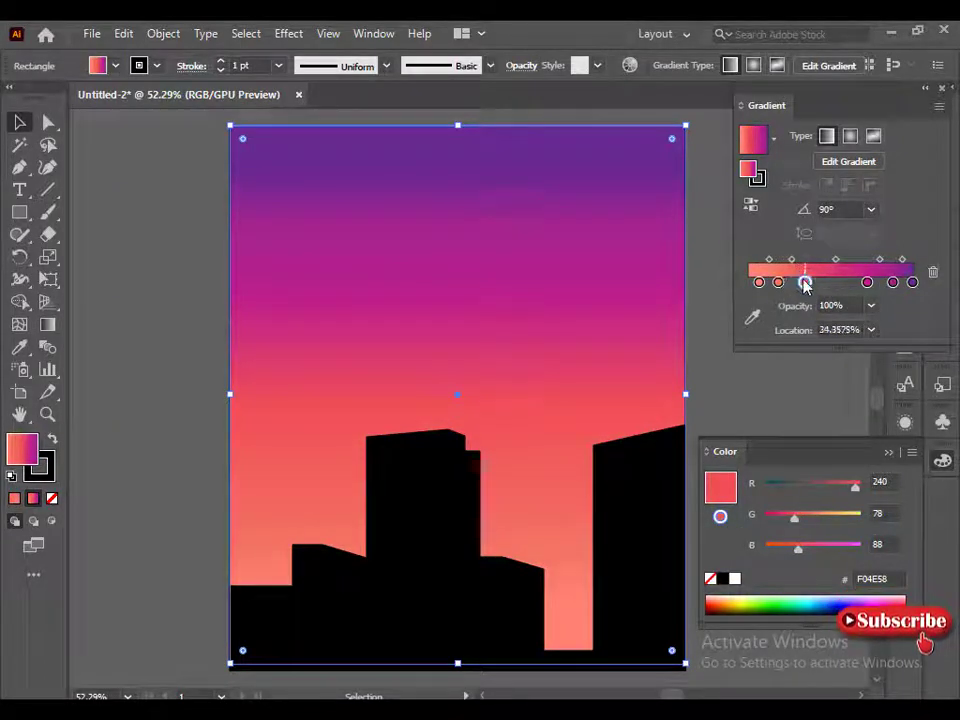
pyautogui.click(780, 284)
pyautogui.click(760, 283)
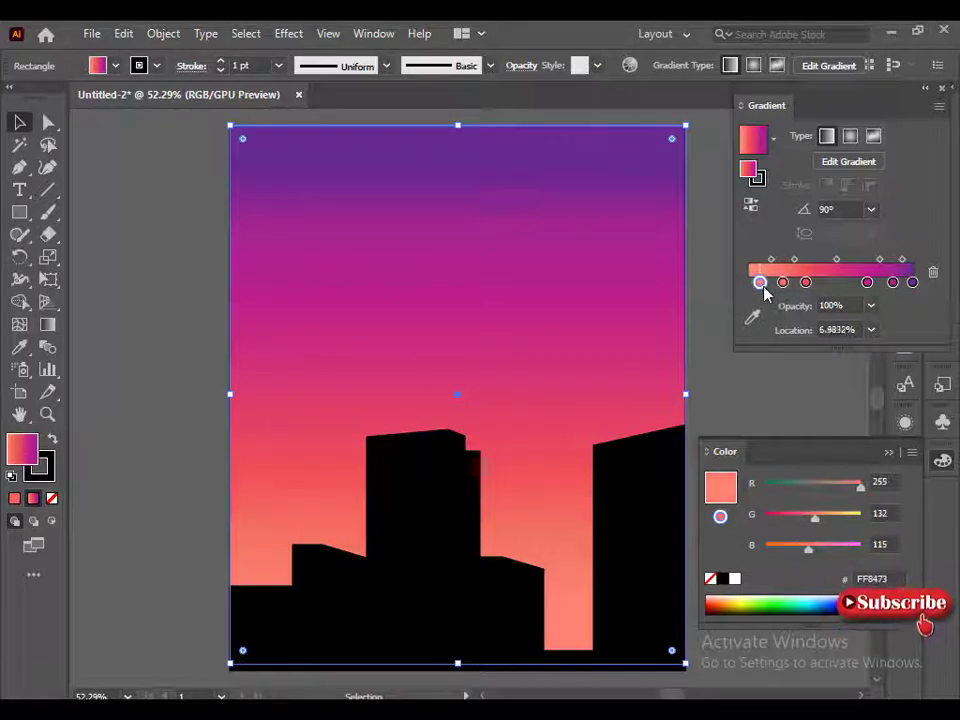
pyautogui.moveTo(850, 287); pyautogui.dragTo(857, 287)
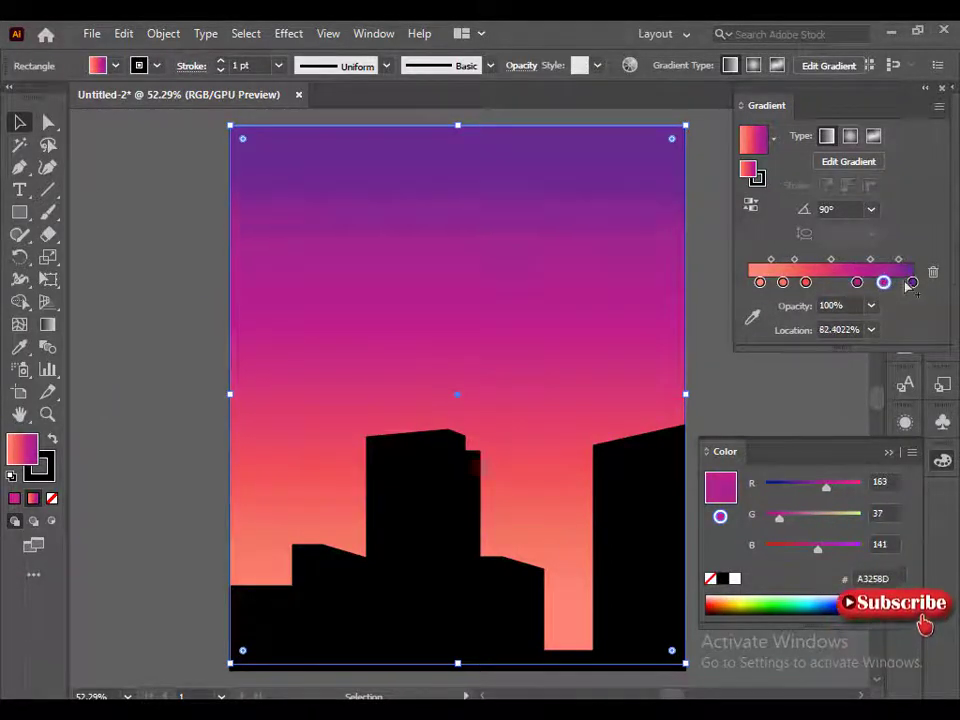
pyautogui.click(910, 283)
pyautogui.moveTo(809, 283); pyautogui.dragTo(878, 285)
pyautogui.moveTo(790, 284); pyautogui.dragTo(797, 283)
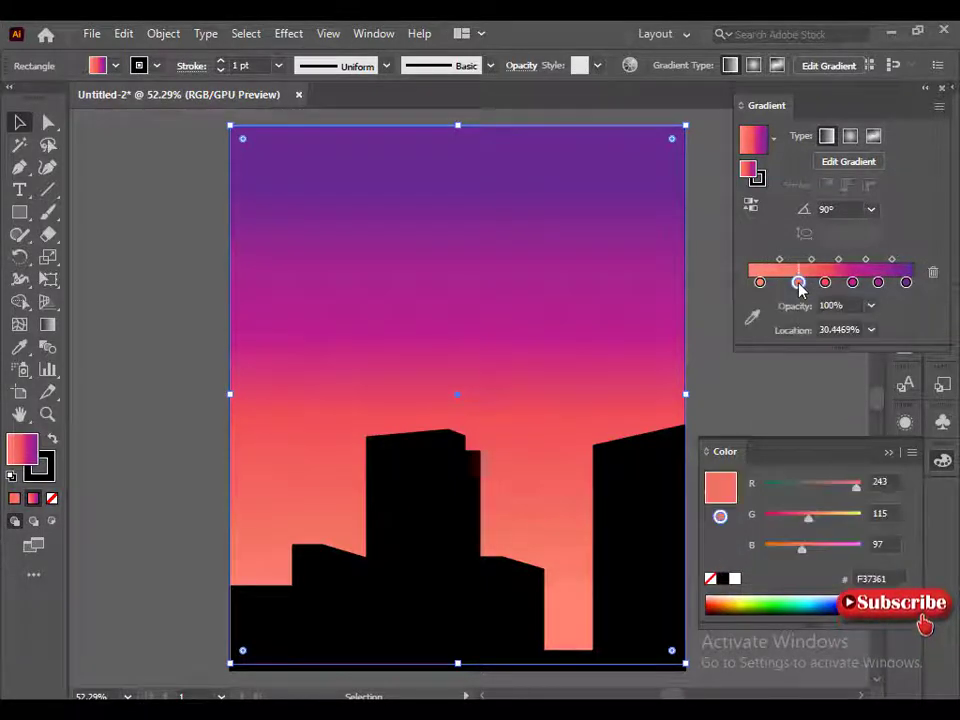
pyautogui.click(759, 283)
pyautogui.click(727, 298)
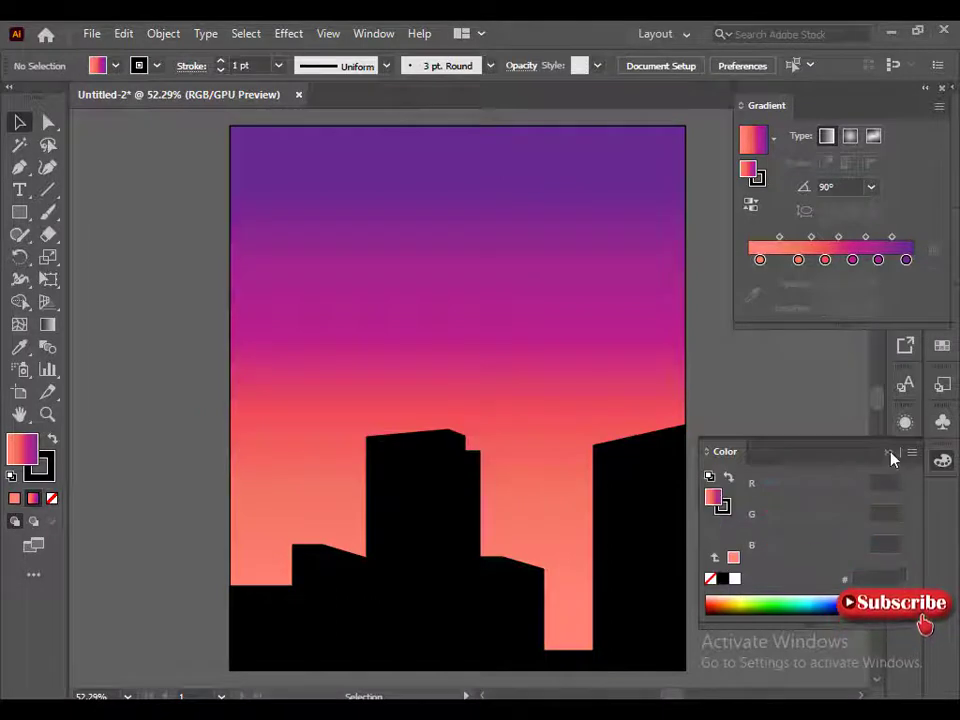
# Step: Set the black skyline's stroke to None
pyautogui.click(354, 628)
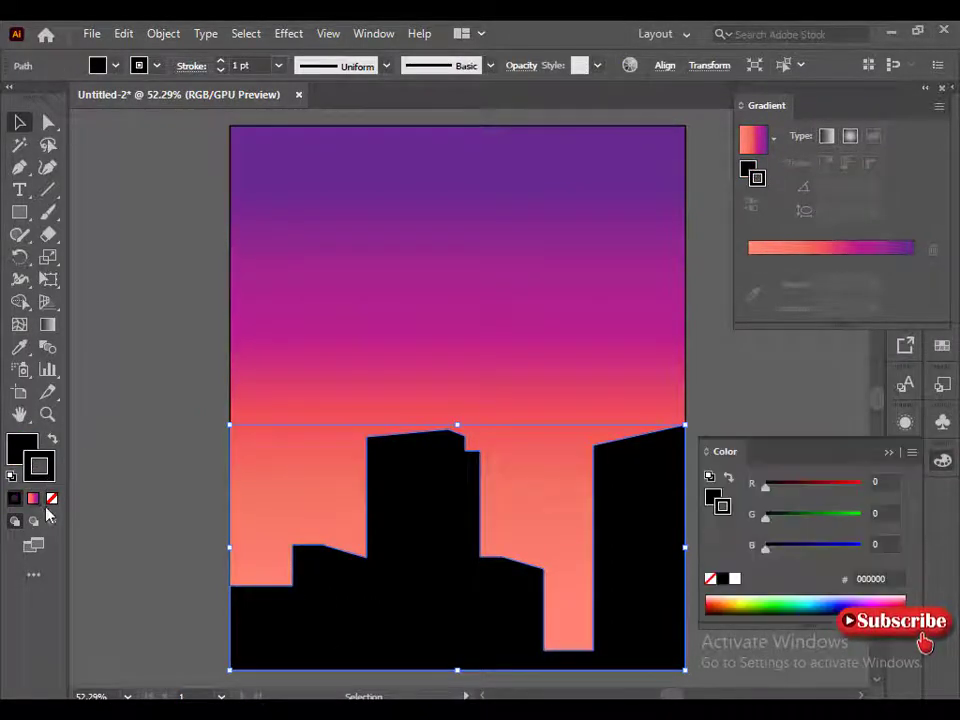
pyautogui.click(52, 498)
pyautogui.click(150, 515)
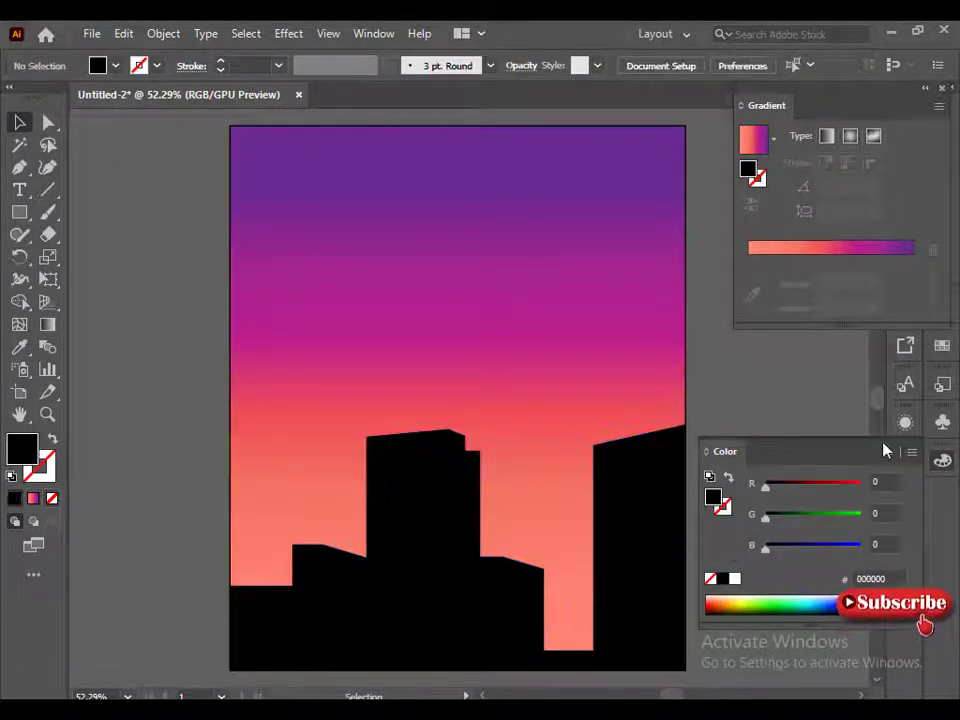
pyautogui.click(884, 451)
# Step: Pen-draw a closed rectangular building block filling the gap between the lower rooftop and right tower
pyautogui.click(19, 172)
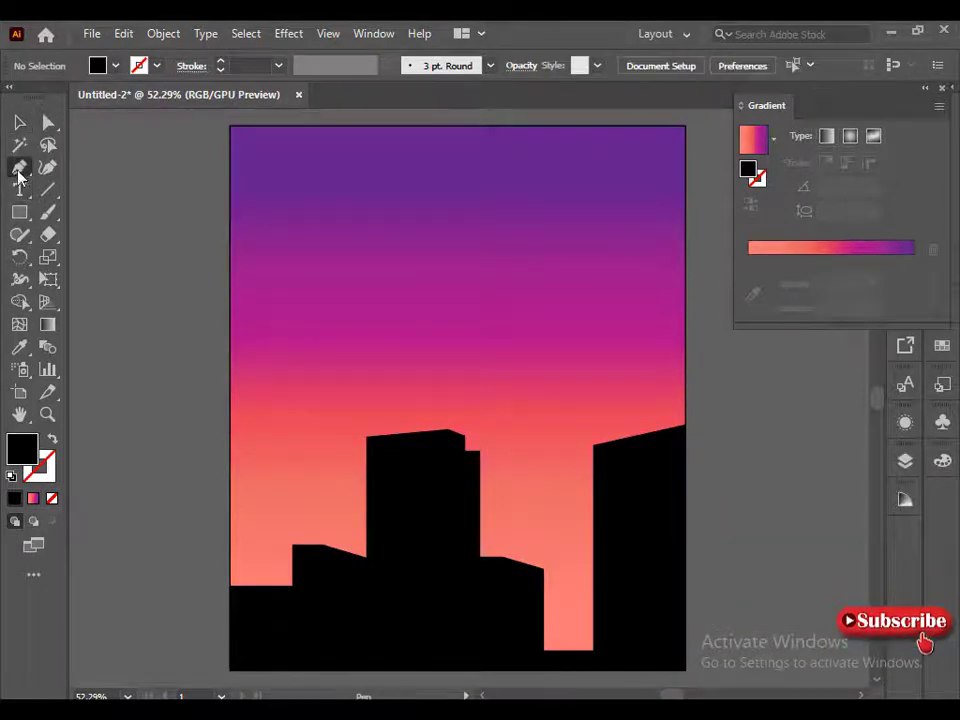
pyautogui.click(543, 569)
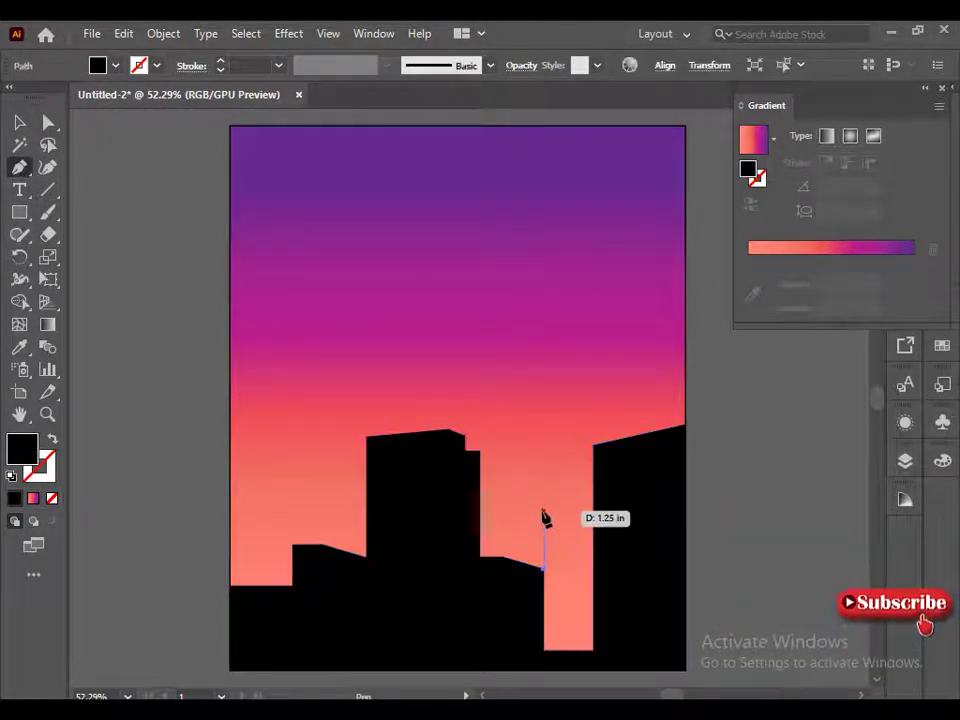
pyautogui.click(543, 515)
pyautogui.click(593, 515)
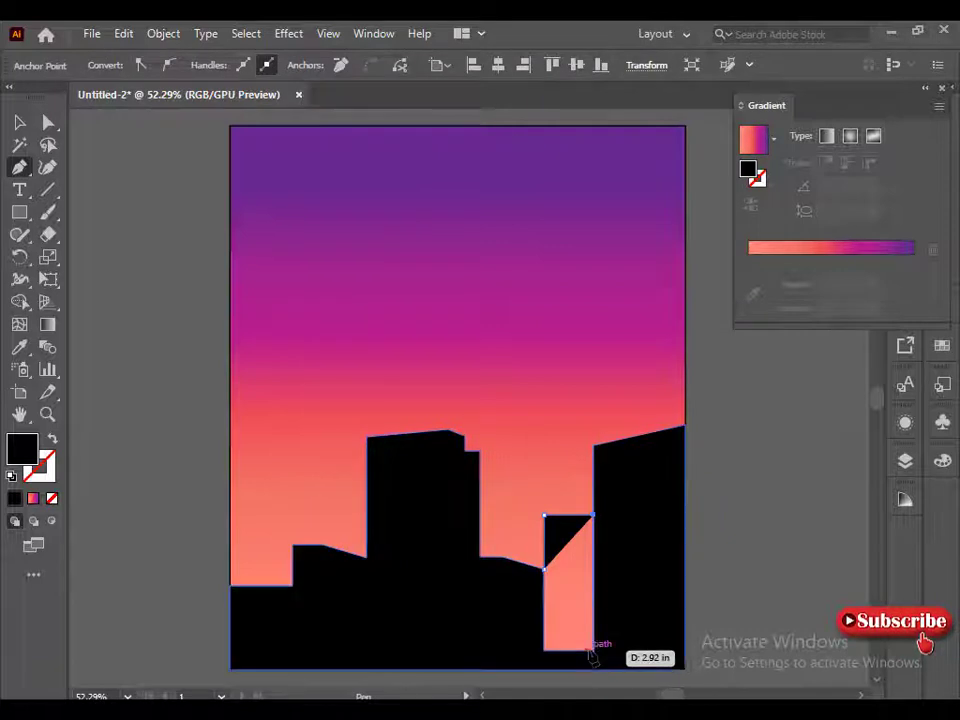
pyautogui.click(593, 650)
pyautogui.click(543, 650)
pyautogui.click(543, 569)
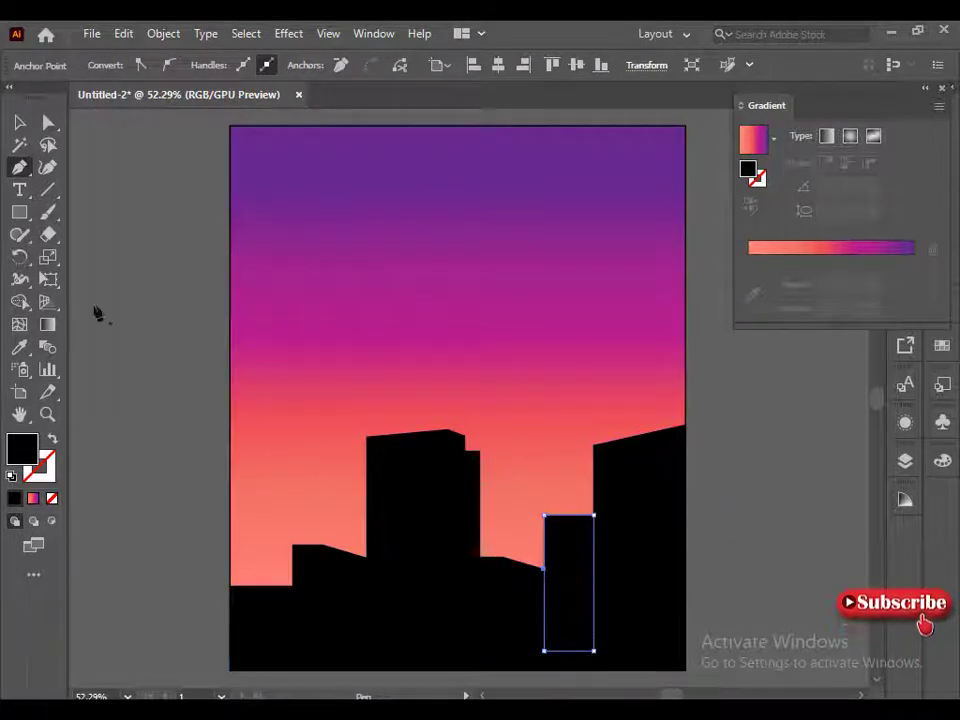
pyautogui.click(20, 121)
pyautogui.click(137, 252)
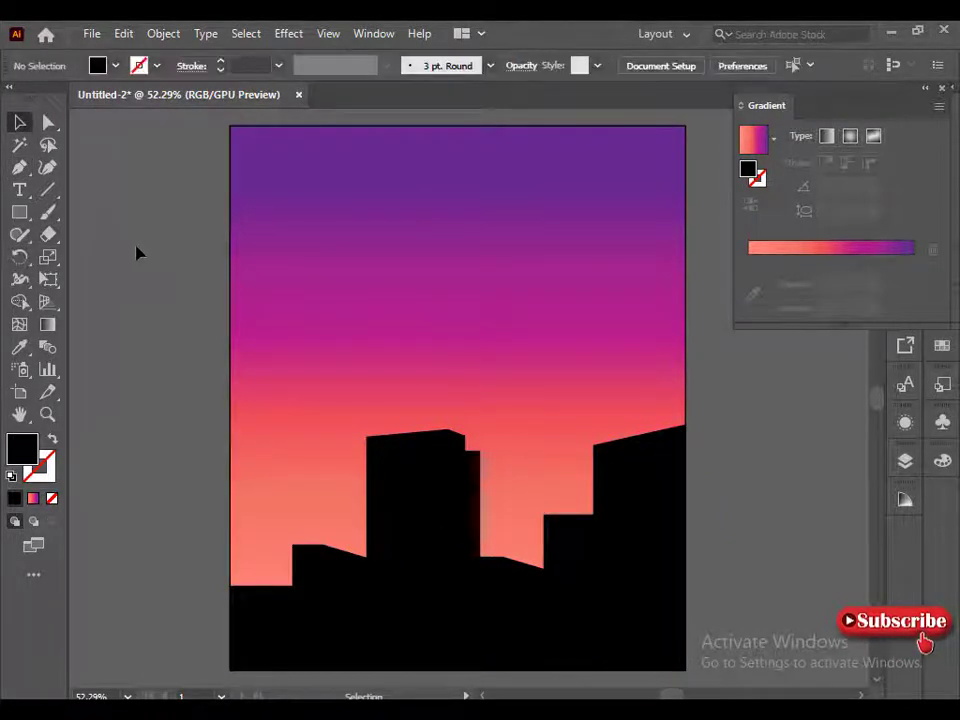
# Step: Draw a small window rectangle on the tall right building and resize it
pyautogui.click(19, 212)
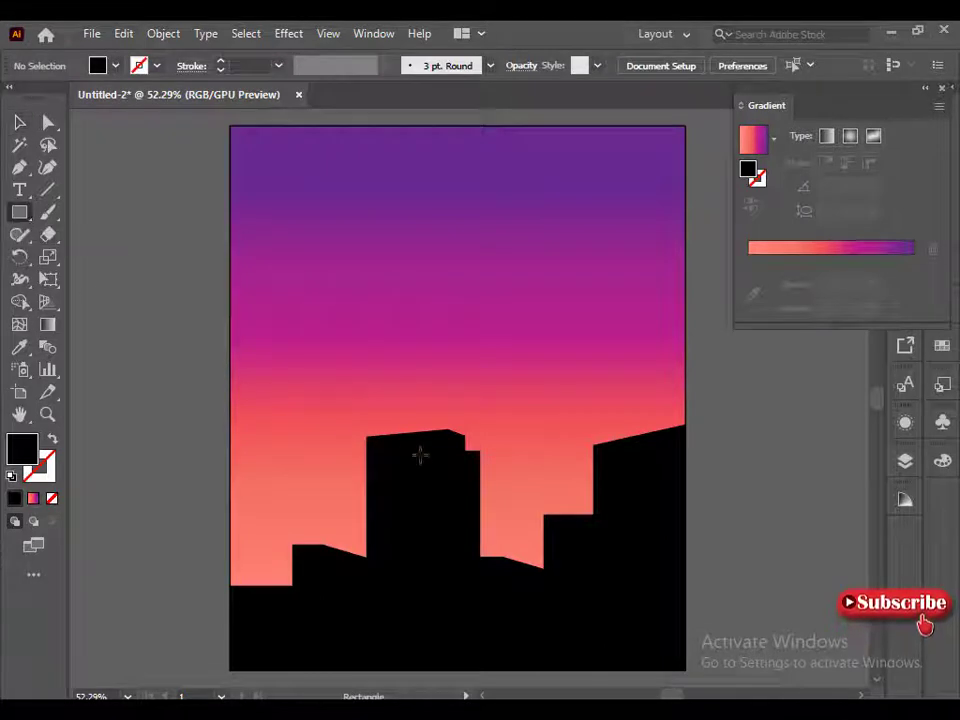
pyautogui.moveTo(613, 476); pyautogui.dragTo(635, 499)
pyautogui.press('ctrl')
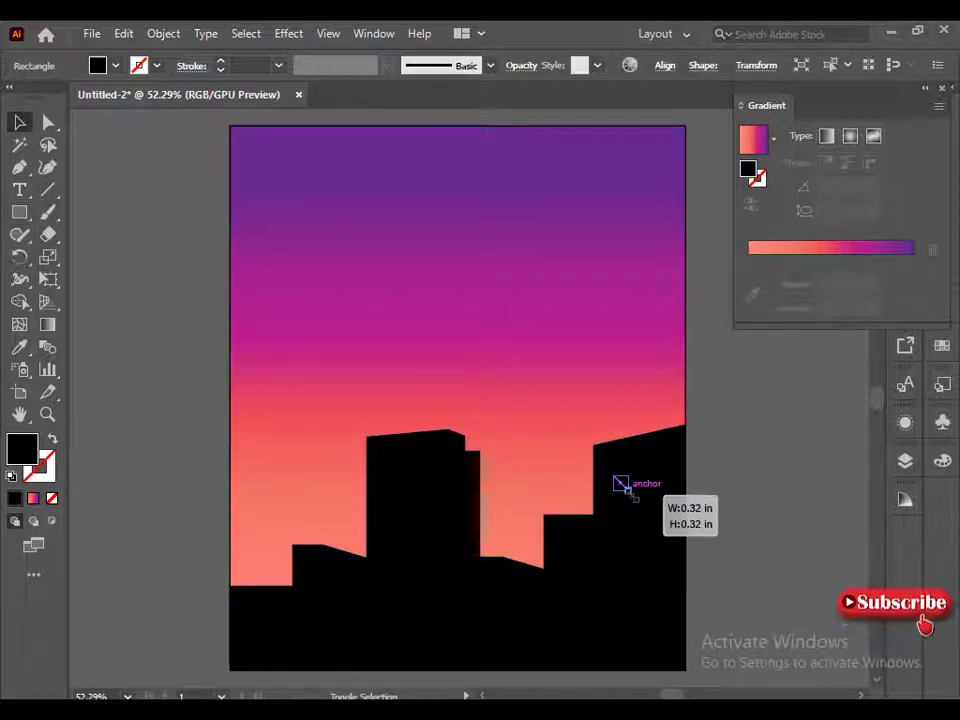
pyautogui.moveTo(634, 497)
pyautogui.mouseDown()
pyautogui.moveTo(650, 484)
pyautogui.moveTo(628, 487)
pyautogui.mouseUp()
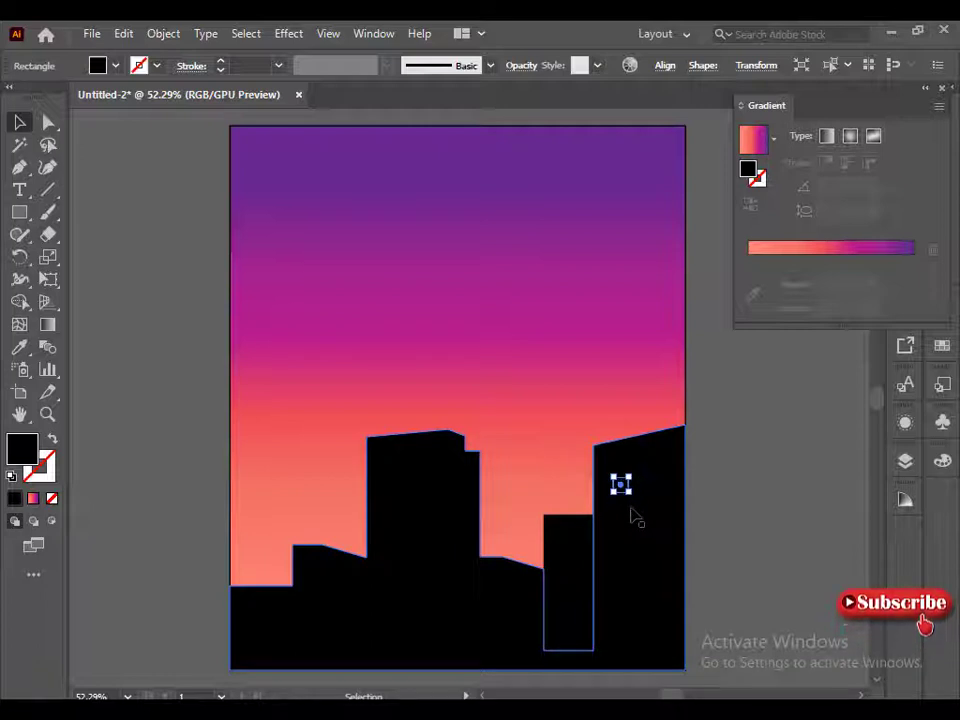
pyautogui.click(120, 383)
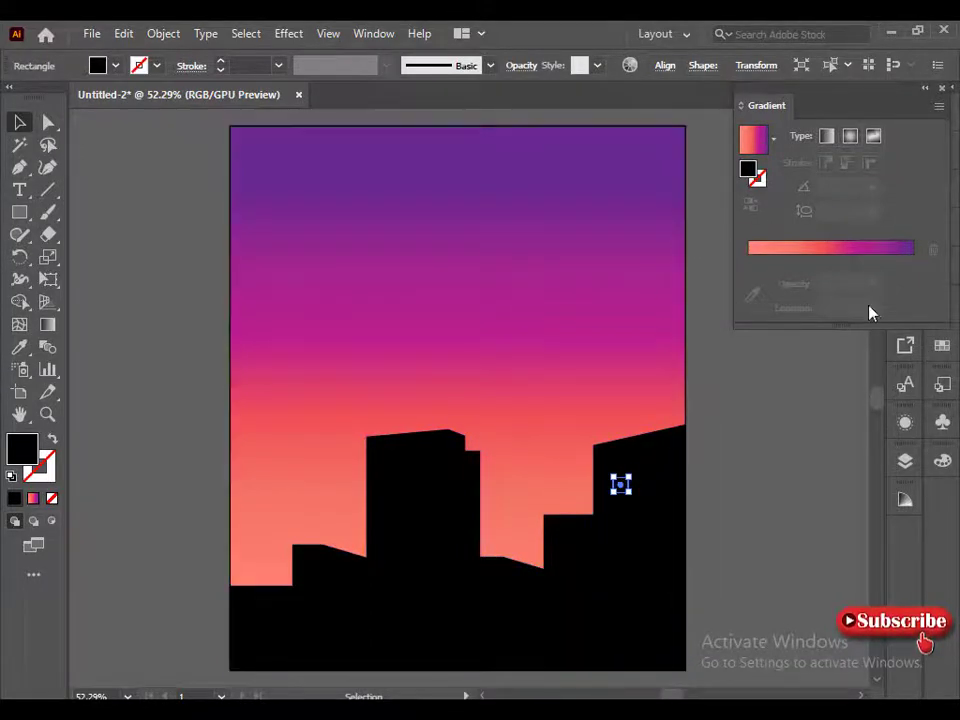
# Step: Fill the window with dark green 002600, then tuck the Color and Gradient panels away
pyautogui.click(941, 461)
pyautogui.moveTo(770, 522); pyautogui.dragTo(780, 521)
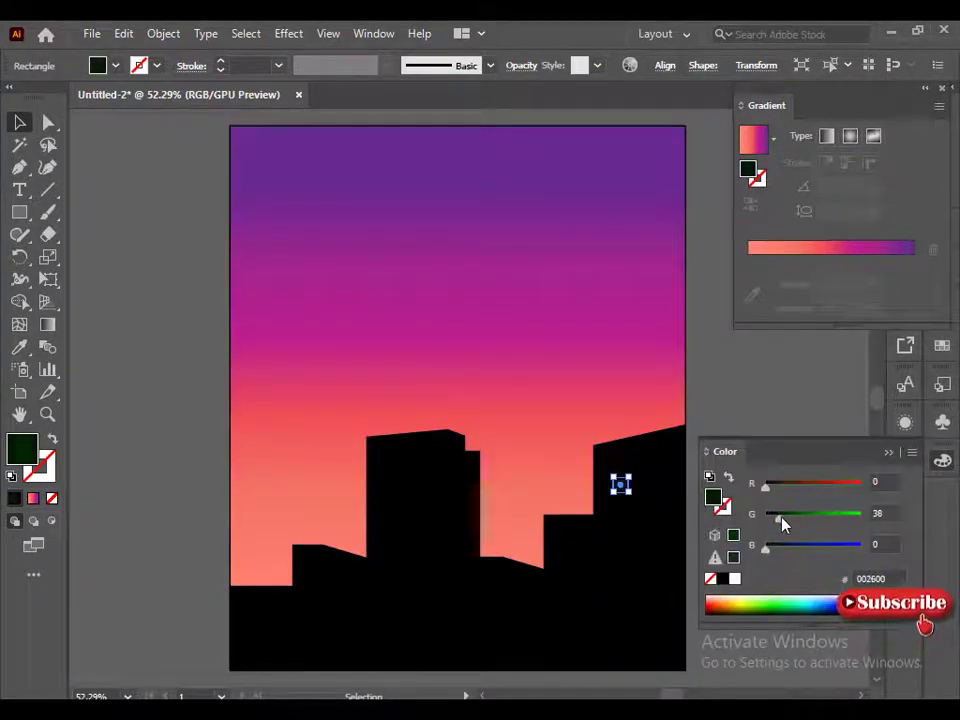
pyautogui.click(890, 452)
pyautogui.click(928, 91)
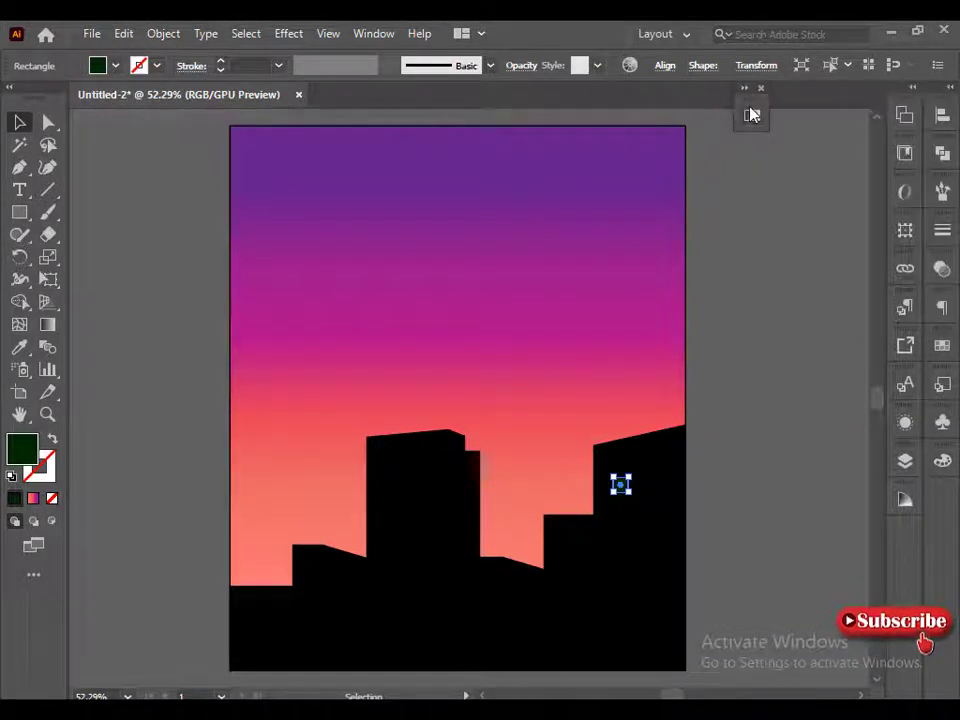
pyautogui.moveTo(752, 115); pyautogui.dragTo(893, 481)
# Step: Copy the window beside itself, then duplicate the pair one row lower
pyautogui.click(755, 459)
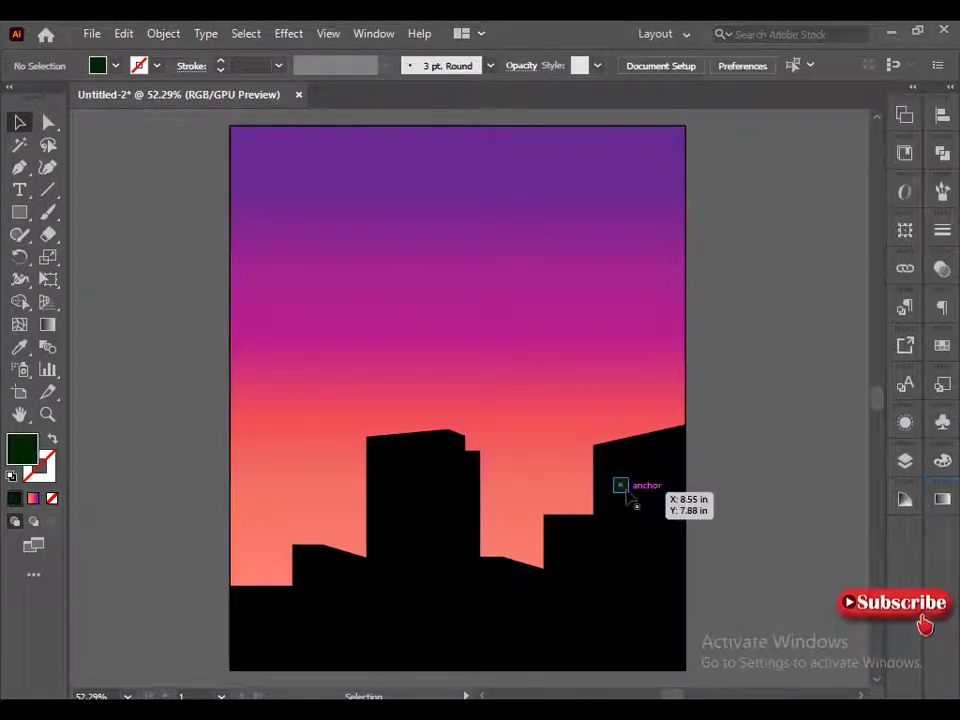
pyautogui.moveTo(618, 486); pyautogui.dragTo(680, 495)
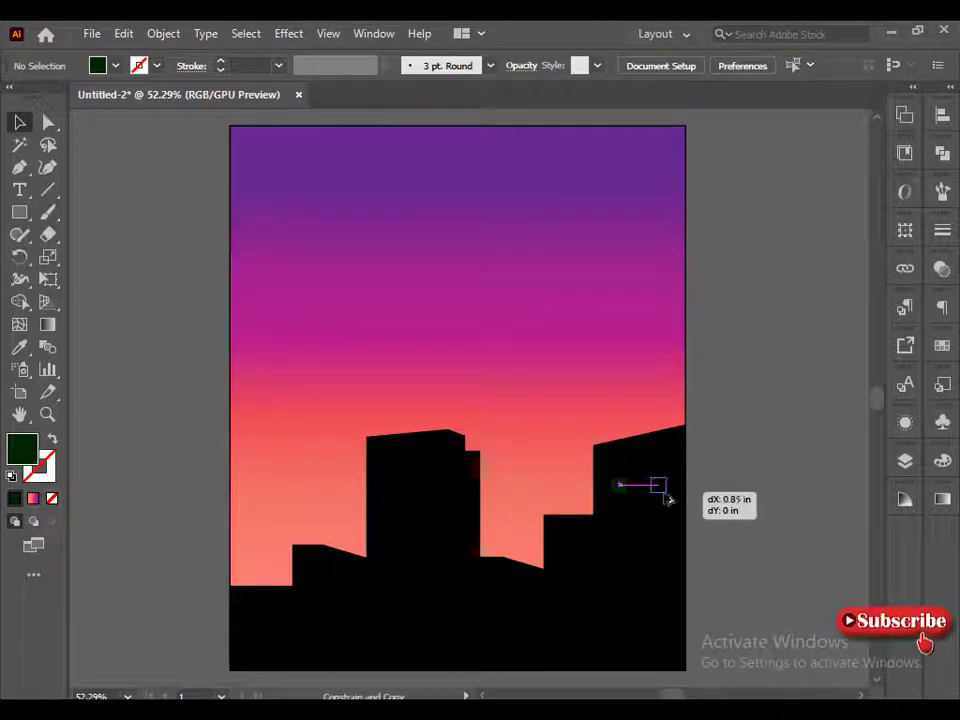
pyautogui.moveTo(680, 495); pyautogui.dragTo(663, 497)
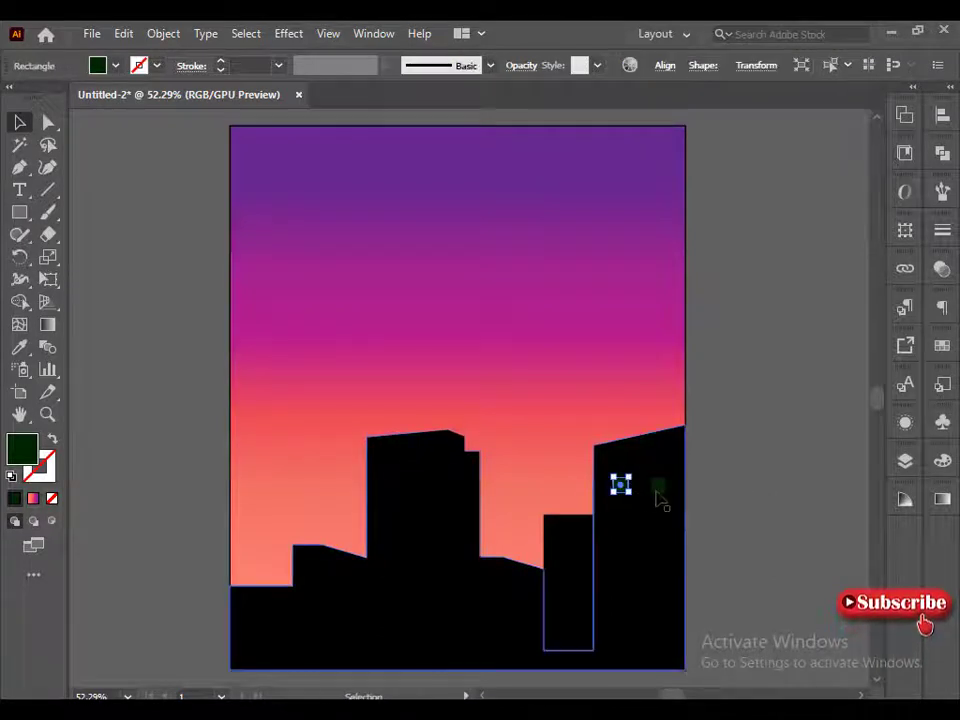
pyautogui.keyDown('shift'); pyautogui.click(620, 486); pyautogui.keyUp('shift')
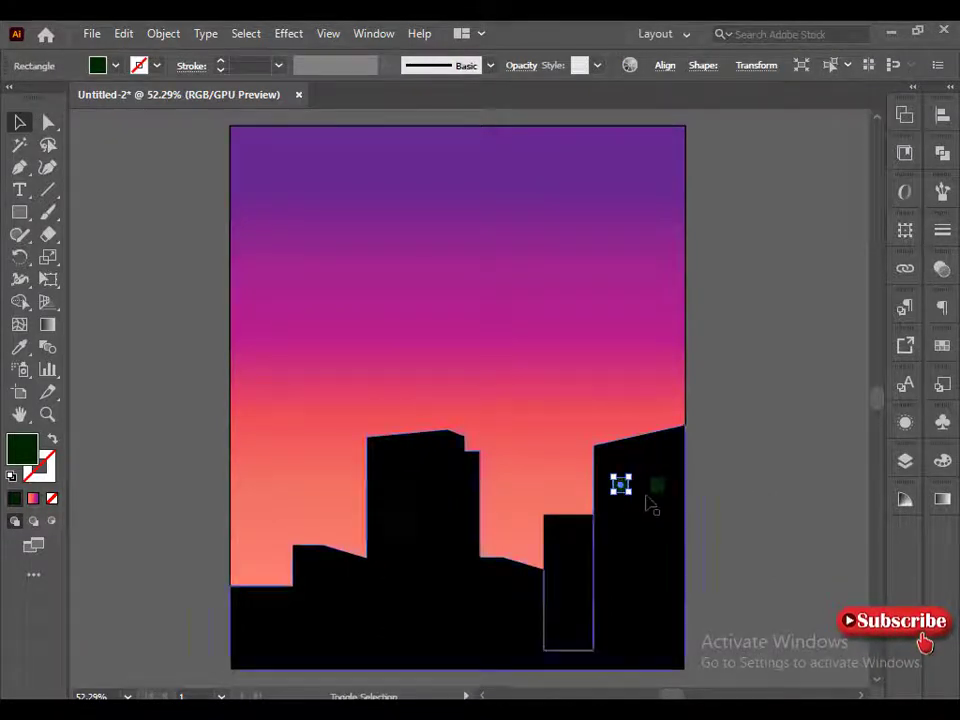
pyautogui.moveTo(630, 492); pyautogui.dragTo(625, 520)
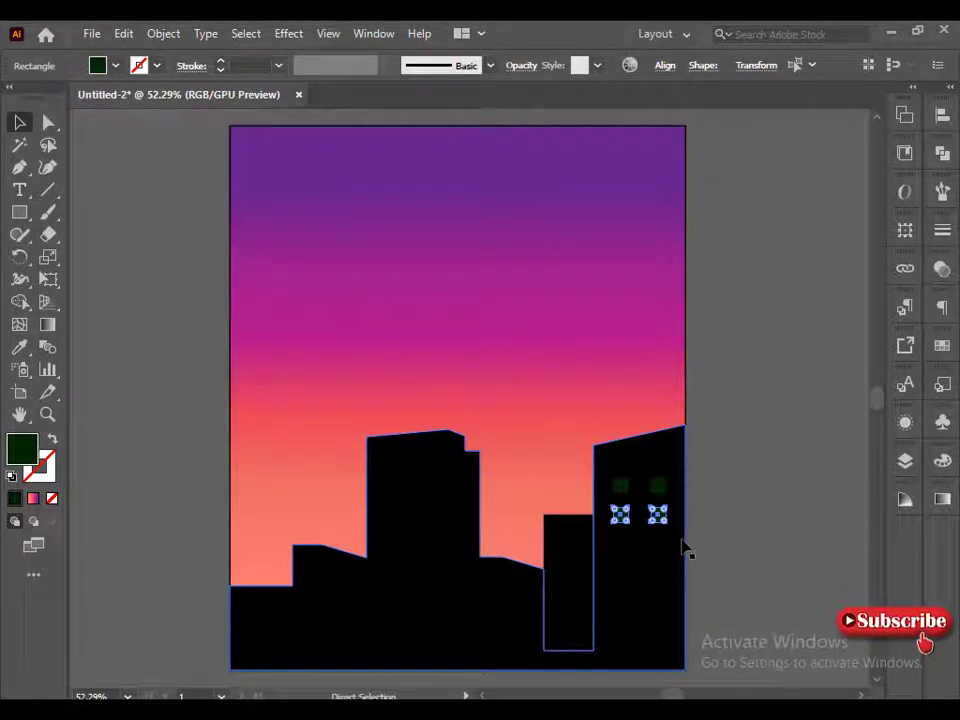
# Step: Repeat the duplication to fill six rows, then copy a window onto the middle building
pyautogui.hotkey('ctrl', 'd')
pyautogui.hotkey('ctrl', 'd')
pyautogui.hotkey('ctrl', 'd')
pyautogui.hotkey('ctrl', 'd')
pyautogui.scroll(1, 816, 514)
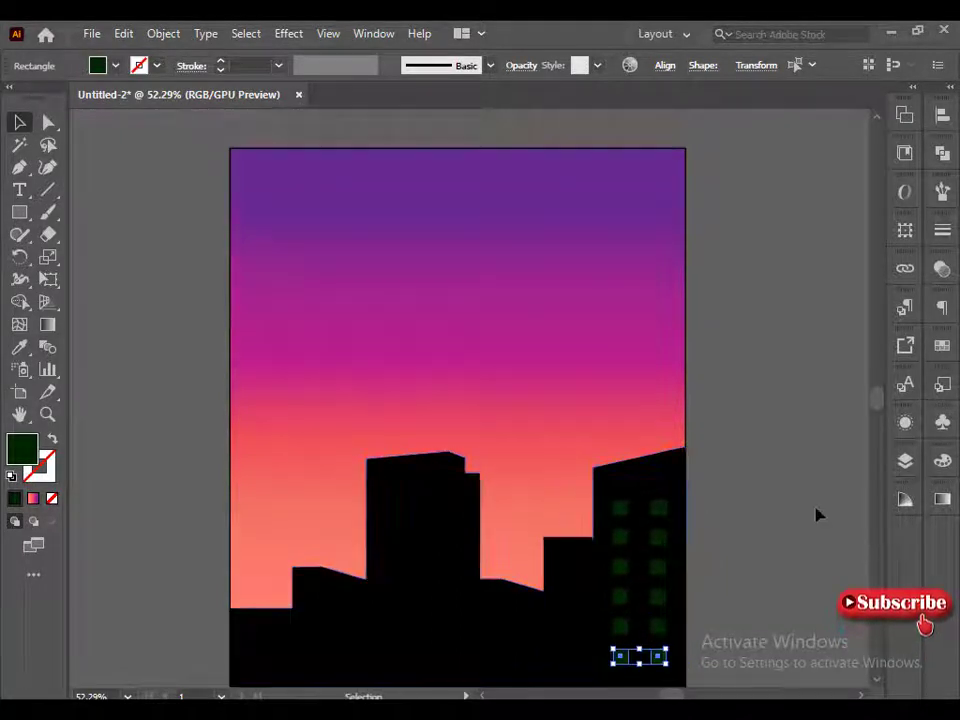
pyautogui.scroll(-1, 790, 528)
pyautogui.click(720, 590)
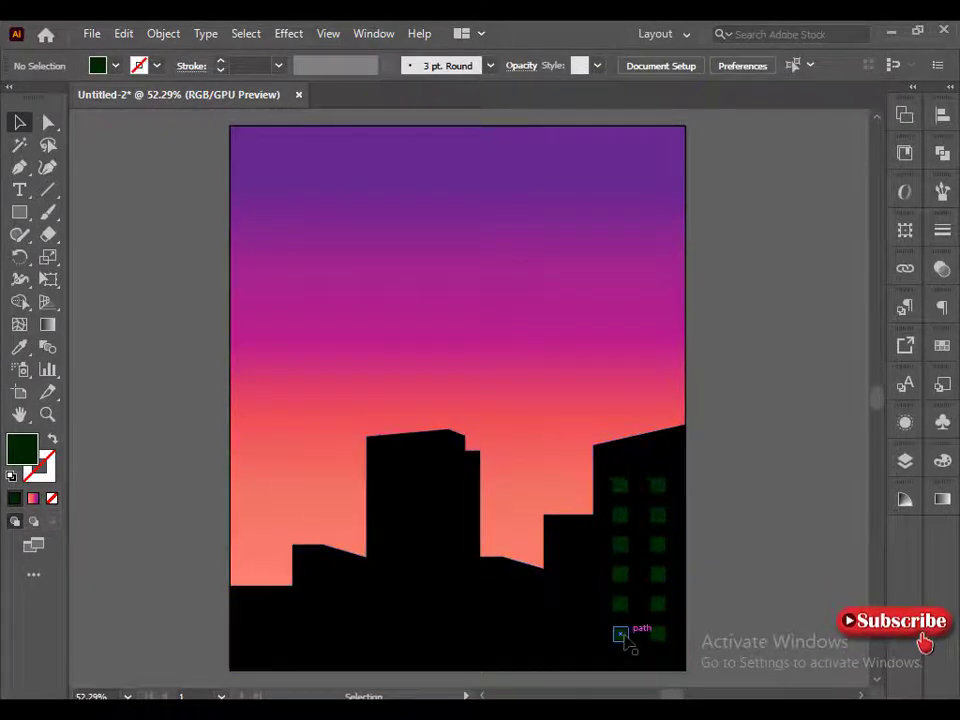
pyautogui.moveTo(622, 636)
pyautogui.mouseDown()
pyautogui.moveTo(480, 583)
pyautogui.moveTo(399, 499)
pyautogui.moveTo(399, 476)
pyautogui.moveTo(433, 471)
pyautogui.mouseUp()
# Step: Copy the window square to the right on the tall middle building
pyautogui.click(390, 471)
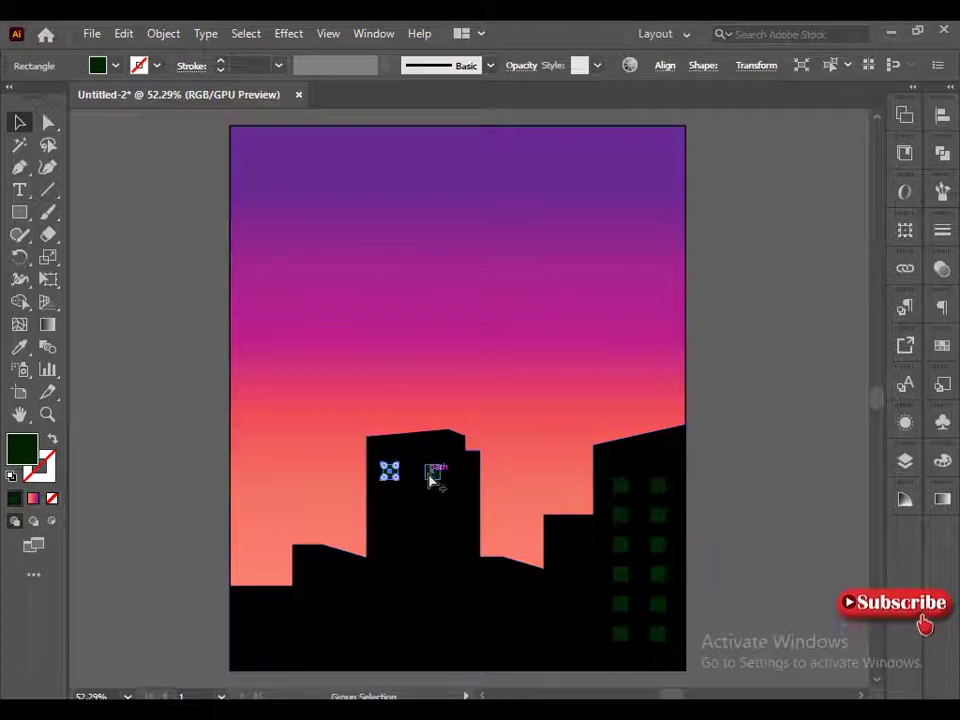
pyautogui.click(431, 480)
pyautogui.press('Return')
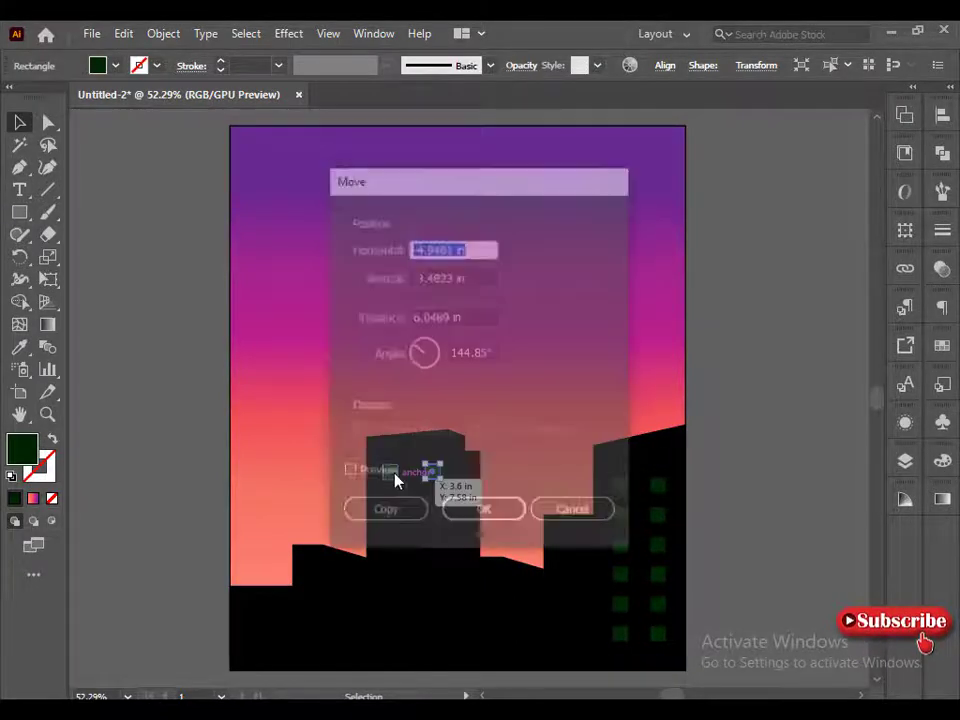
pyautogui.click(570, 515)
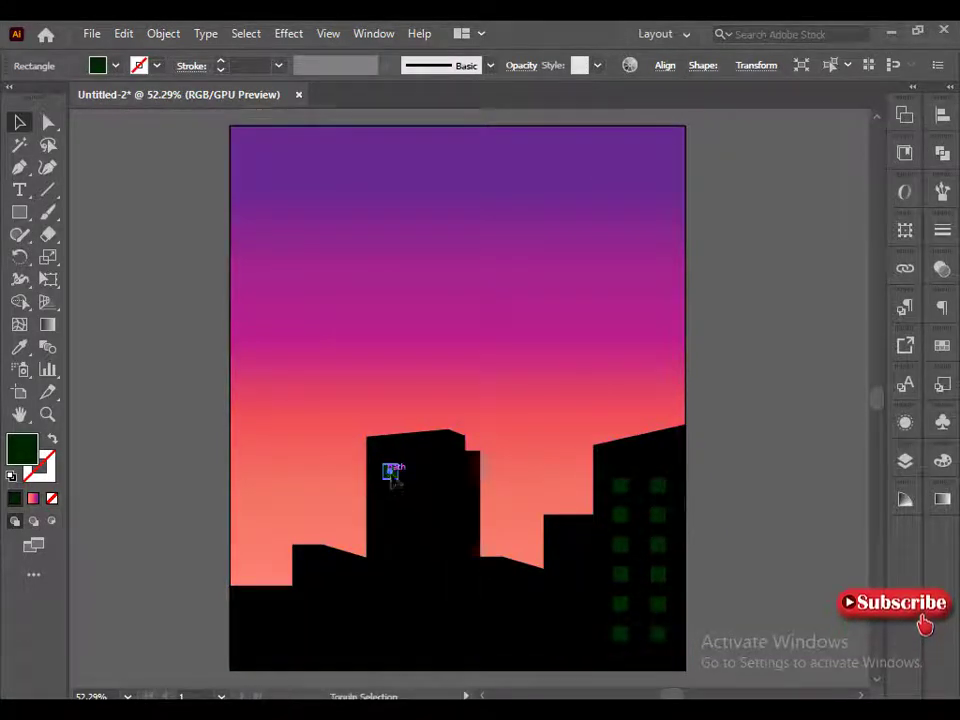
pyautogui.moveTo(393, 474); pyautogui.dragTo(431, 474)
# Step: Duplicate the window pair into six rows, then copy a window onto the low left building
pyautogui.click(390, 472)
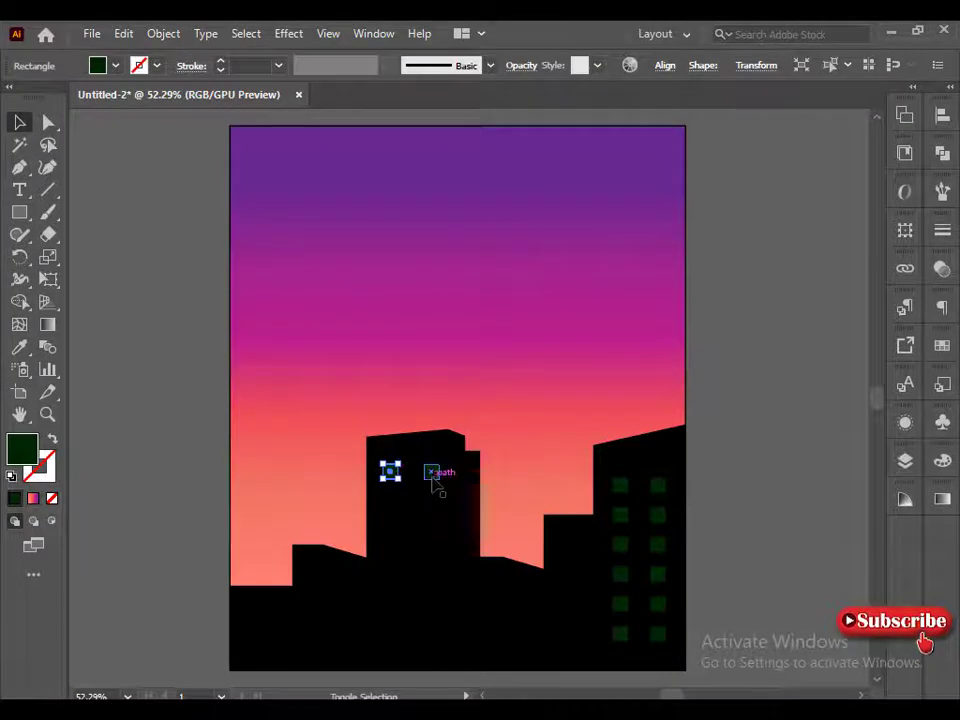
pyautogui.keyDown('shift'); pyautogui.click(432, 476); pyautogui.keyUp('shift')
pyautogui.moveTo(407, 495)
pyautogui.mouseDown()
pyautogui.moveTo(408, 532)
pyautogui.moveTo(491, 330)
pyautogui.moveTo(400, 486)
pyautogui.moveTo(389, 478)
pyautogui.moveTo(391, 507)
pyautogui.mouseUp()
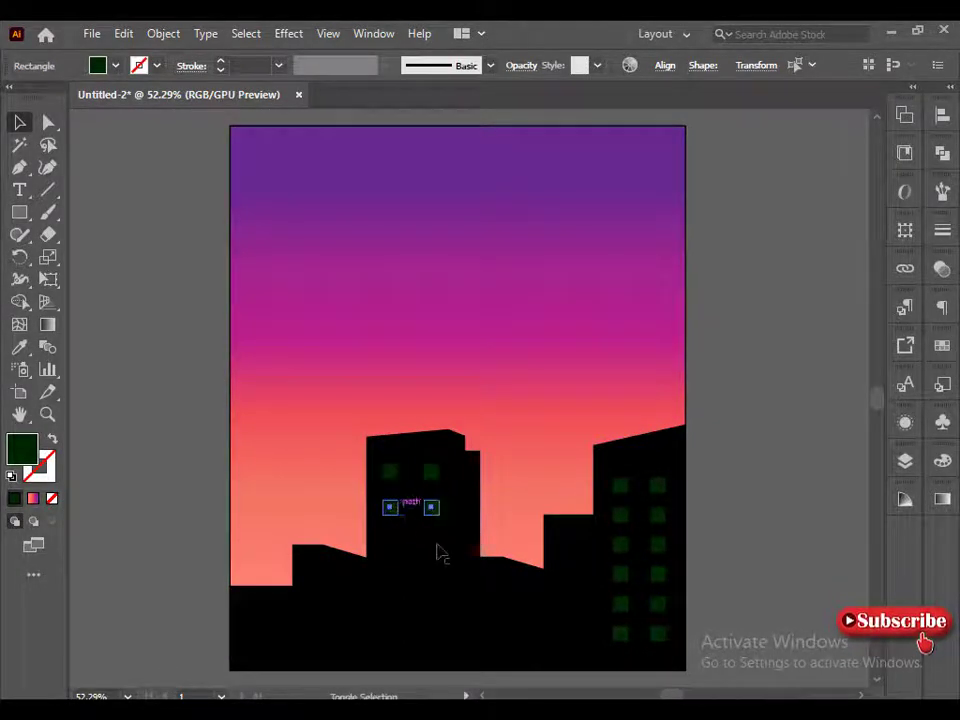
pyautogui.hotkey('ctrl', 'd')
pyautogui.hotkey('ctrl', 'd')
pyautogui.hotkey('ctrl', 'd')
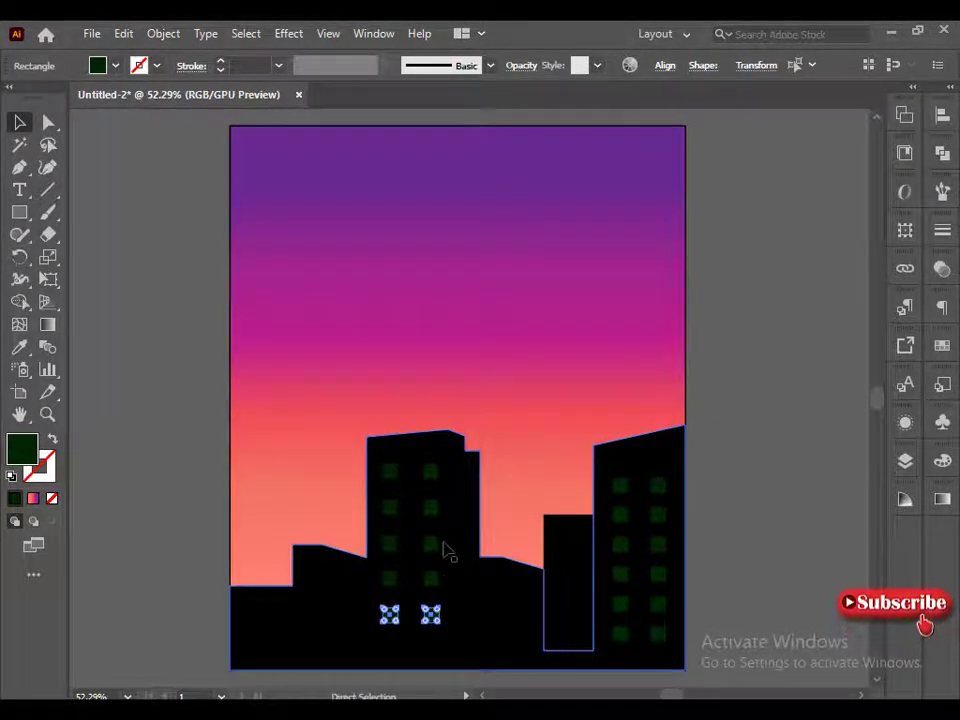
pyautogui.hotkey('ctrl', 'd')
pyautogui.click(176, 482)
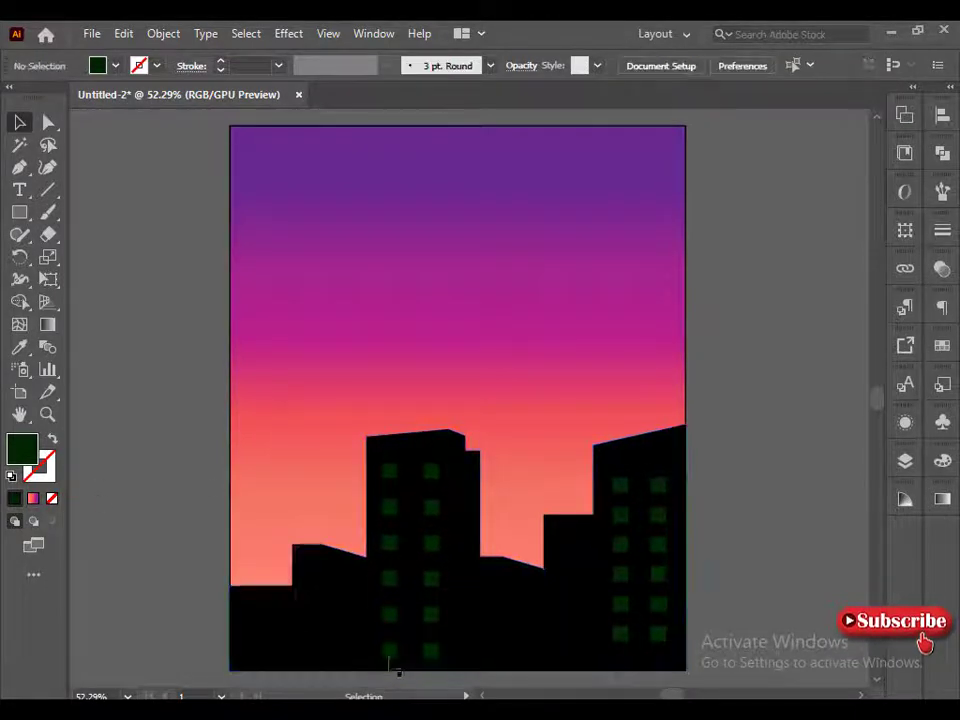
pyautogui.moveTo(389, 651)
pyautogui.mouseDown()
pyautogui.moveTo(315, 590)
pyautogui.moveTo(351, 577)
pyautogui.moveTo(313, 628)
pyautogui.moveTo(313, 607)
pyautogui.mouseUp()
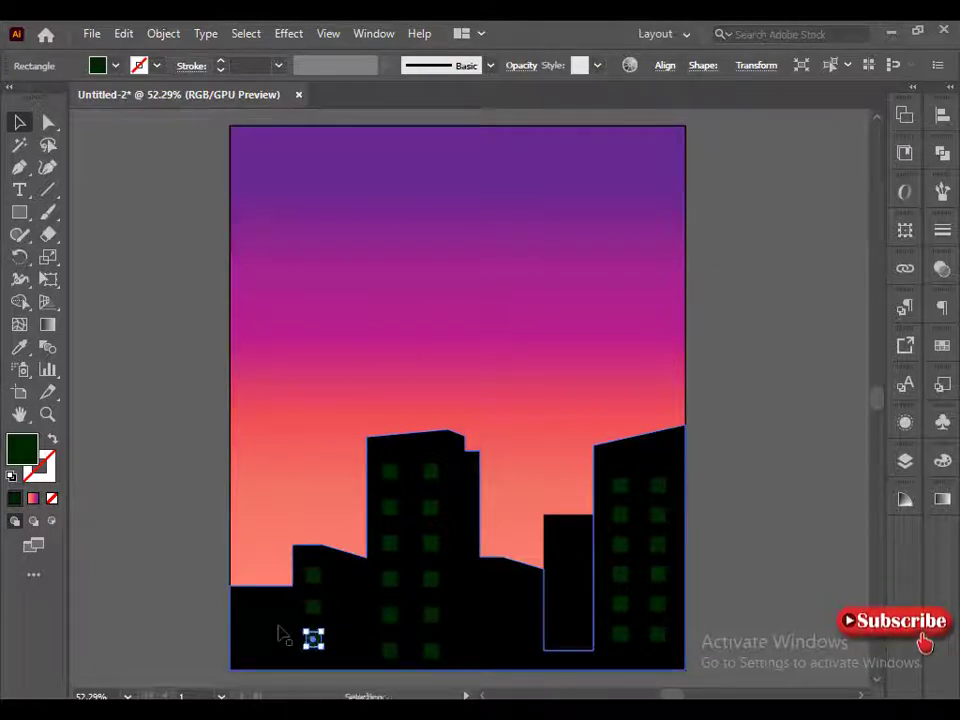
# Step: Select all buildings and windows, leaving the sky background out of the selection
pyautogui.click(150, 585)
pyautogui.scroll(-1, 205, 428)
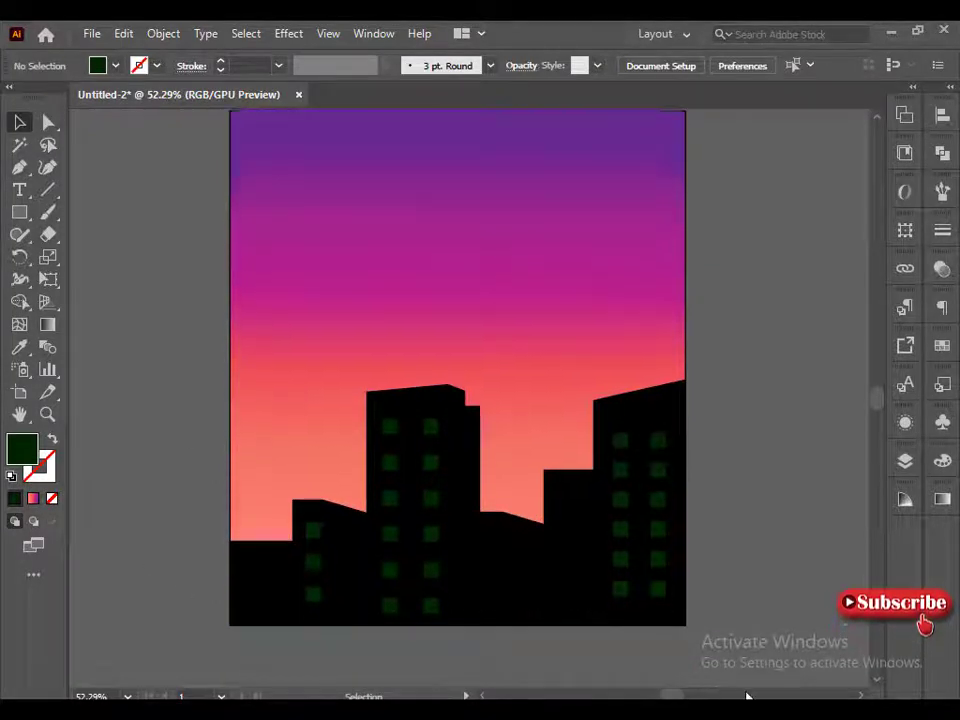
pyautogui.moveTo(205, 428); pyautogui.dragTo(632, 621)
pyautogui.keyDown('shift'); pyautogui.click(460, 290); pyautogui.keyUp('shift')
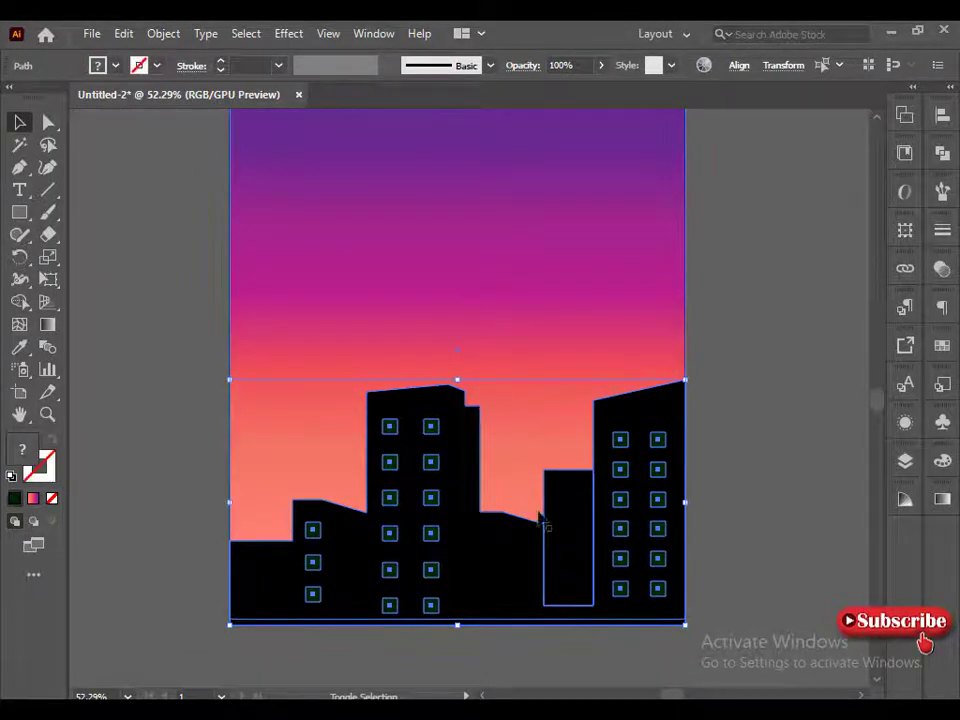
pyautogui.scroll(2, 520, 620)
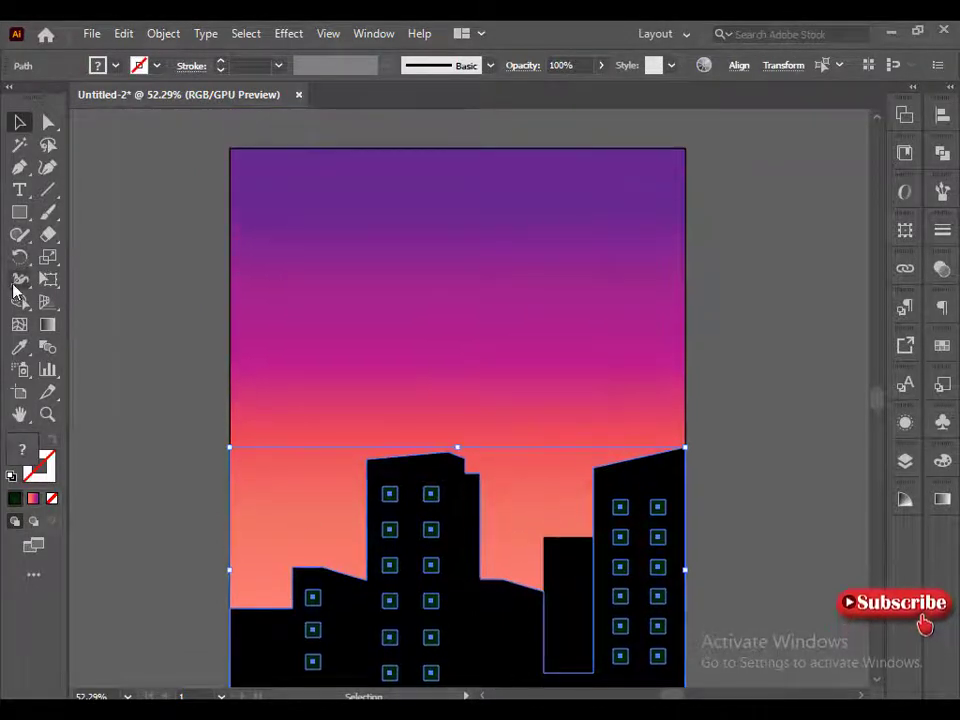
# Step: Reselect the buildings and their windows together for shape combining
pyautogui.click(19, 302)
pyautogui.press('v')
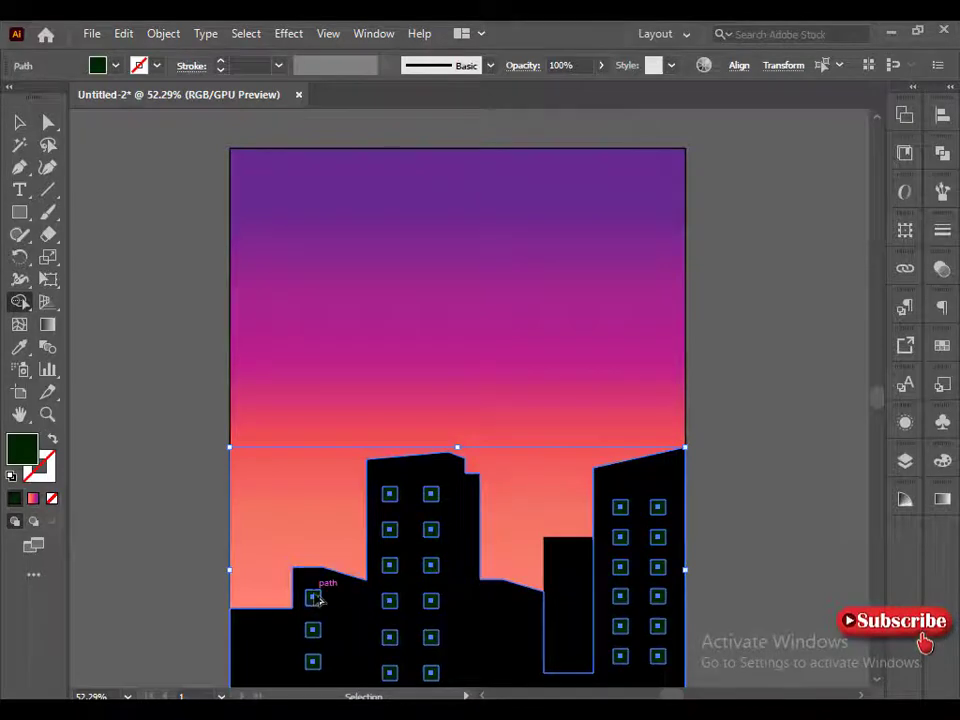
pyautogui.hotkey('shift', 'm')
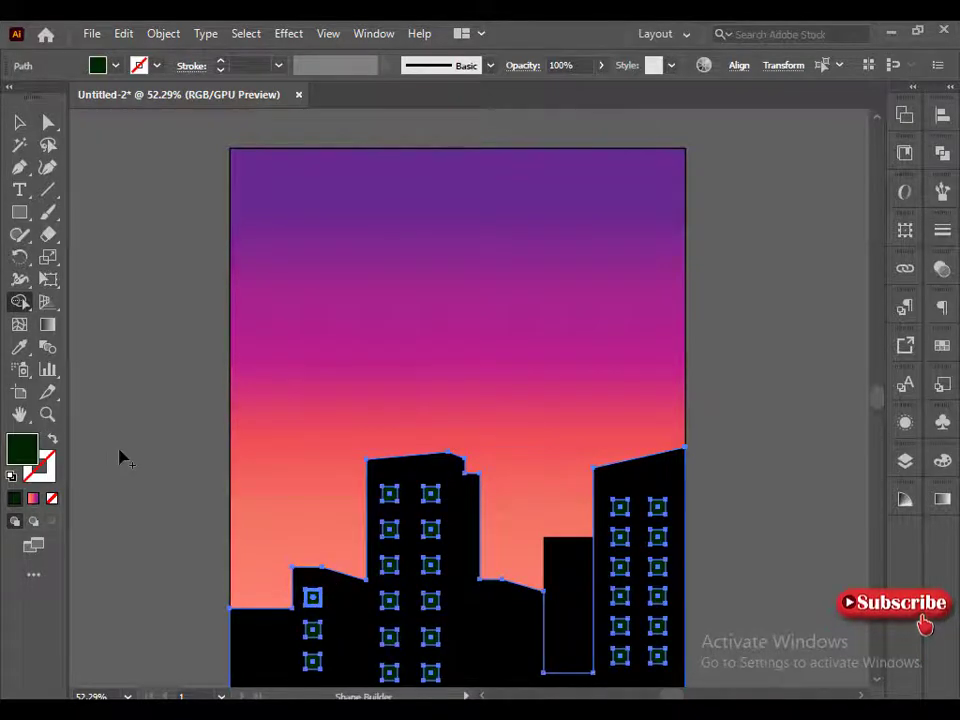
pyautogui.press('ctrl')
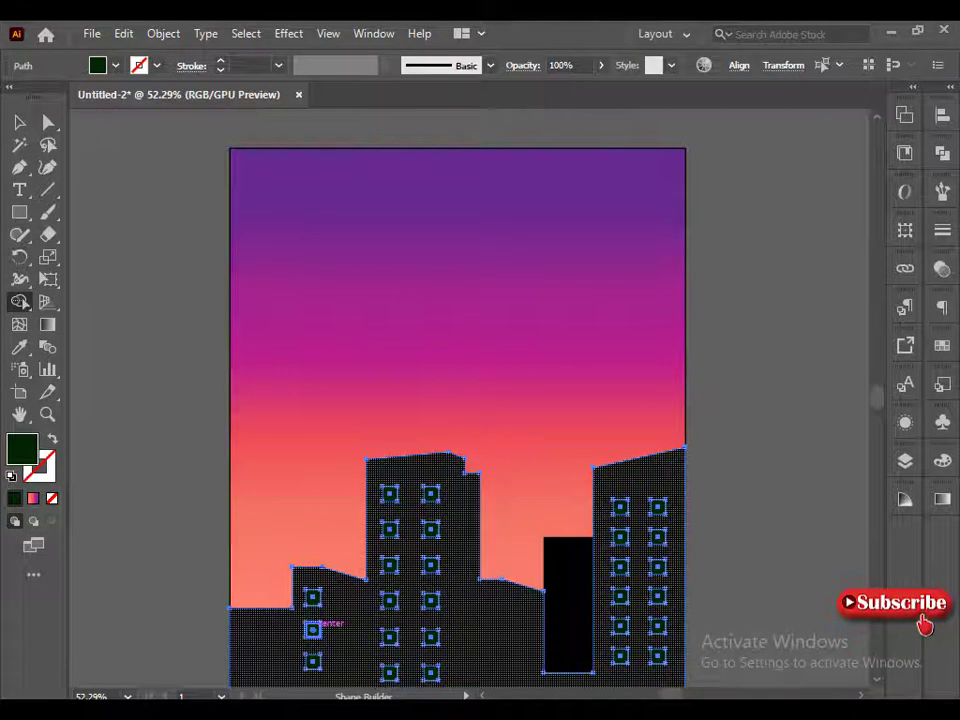
pyautogui.click(19, 121)
pyautogui.click(108, 407)
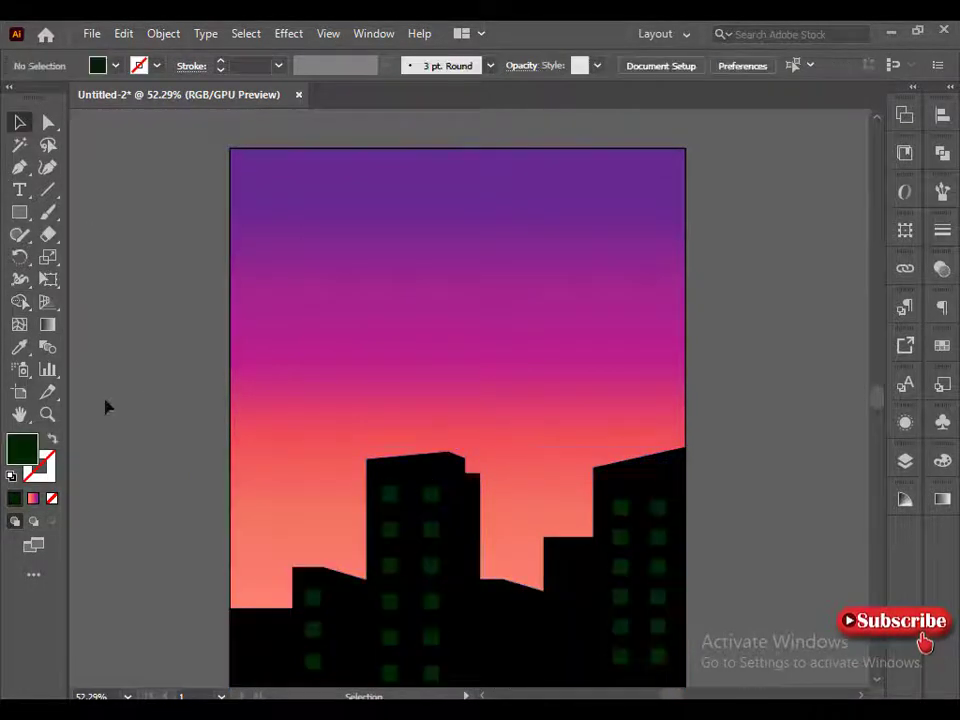
pyautogui.moveTo(748, 692); pyautogui.dragTo(482, 336)
pyautogui.click(568, 606)
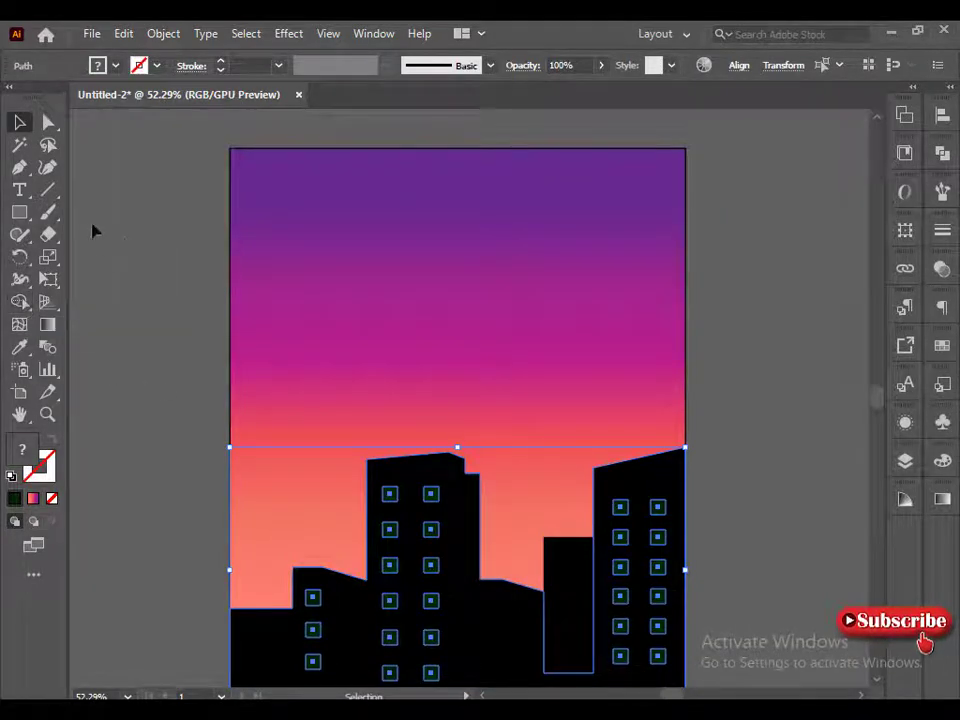
# Step: With Shape Builder, merge the buildings and cut the first windows out, undoing one mistake
pyautogui.click(20, 303)
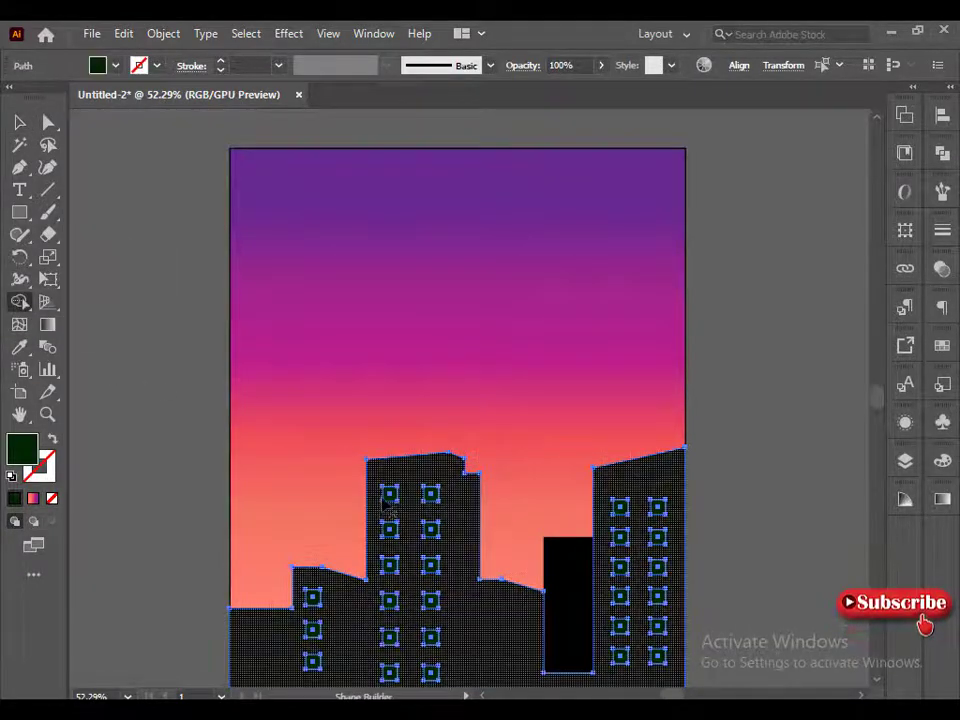
pyautogui.click(390, 512)
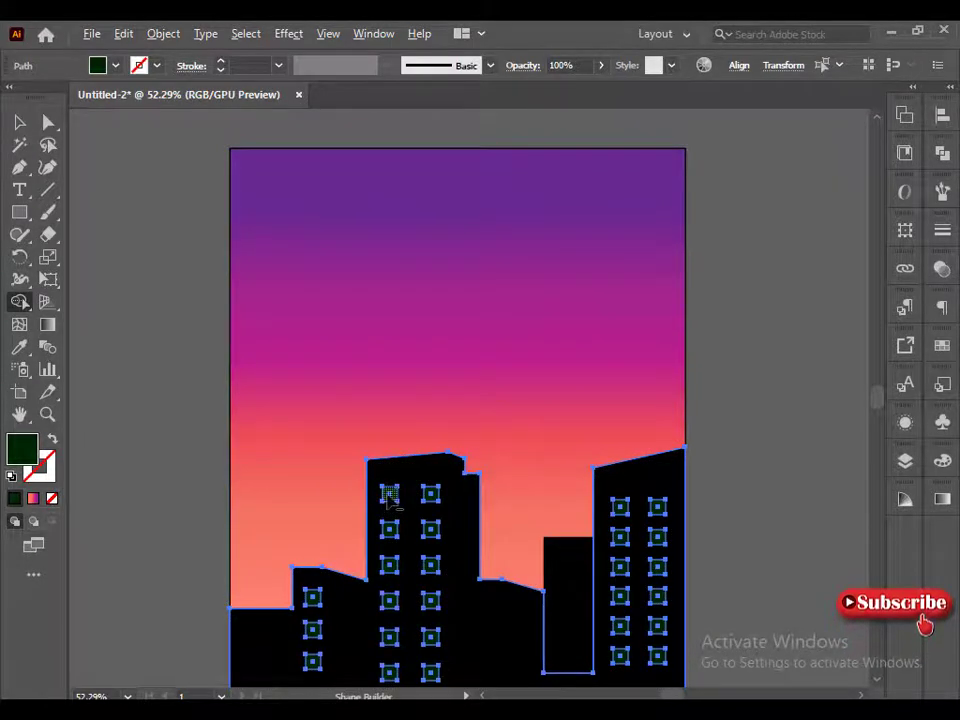
pyautogui.keyDown('alt'); pyautogui.click(390, 494); pyautogui.keyUp('alt')
pyautogui.keyDown('alt'); pyautogui.click(313, 597); pyautogui.keyUp('alt')
pyautogui.keyDown('alt'); pyautogui.click(313, 629); pyautogui.keyUp('alt')
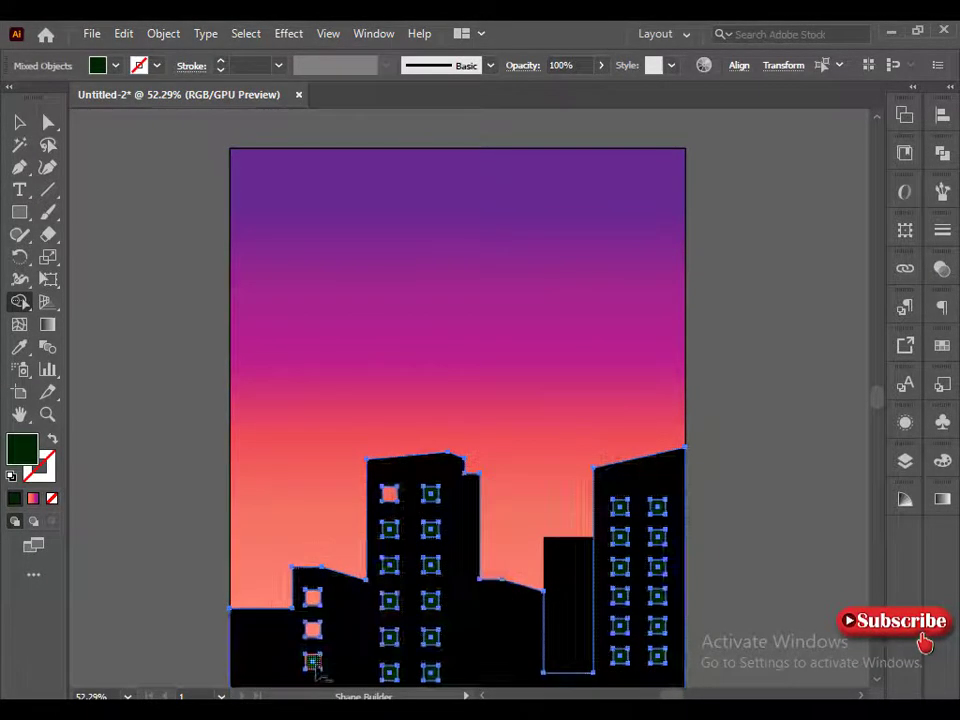
pyautogui.keyDown('alt'); pyautogui.click(400, 660); pyautogui.keyUp('alt')
pyautogui.hotkey('ctrl', 'z')
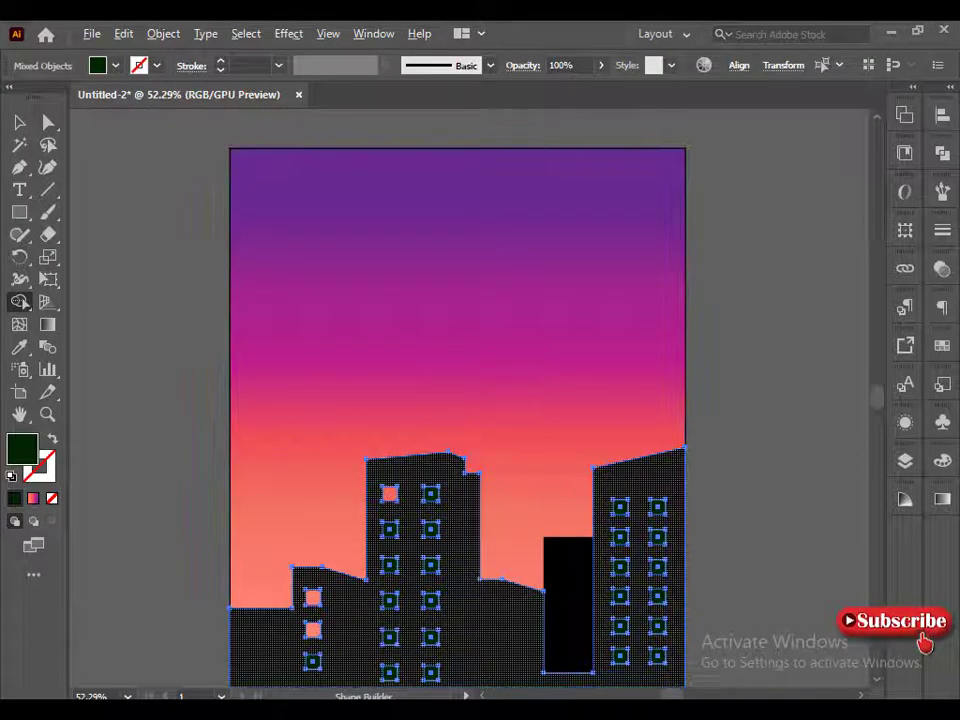
# Step: Cut the remaining windows out of the left and tall middle buildings, then return to selecting
pyautogui.keyDown('alt'); pyautogui.click(313, 662); pyautogui.keyUp('alt')
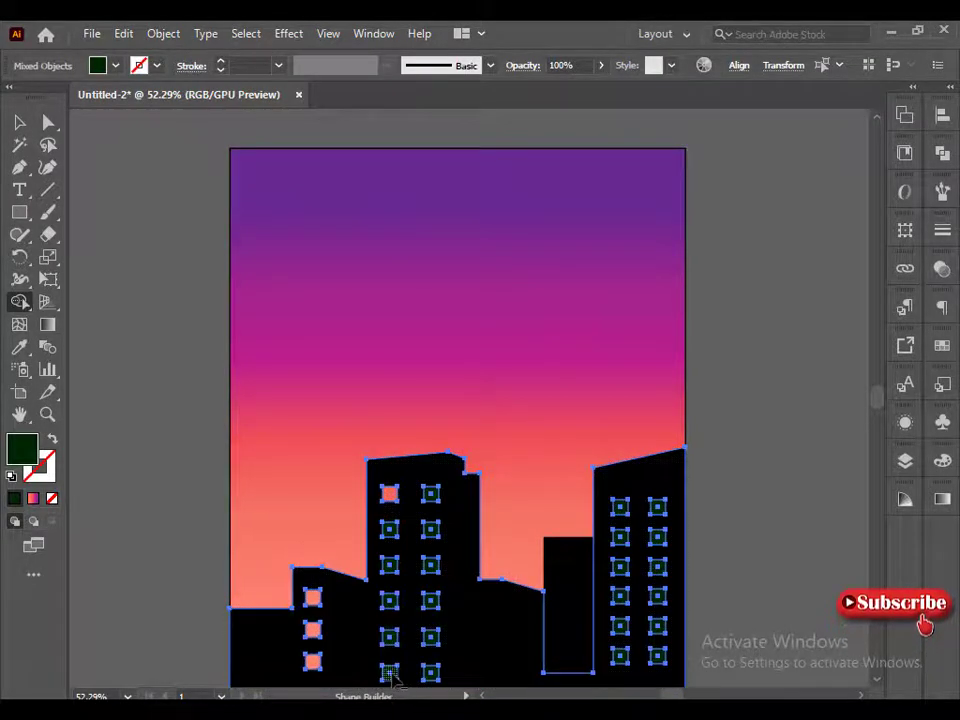
pyautogui.keyDown('alt'); pyautogui.click(390, 603); pyautogui.keyUp('alt')
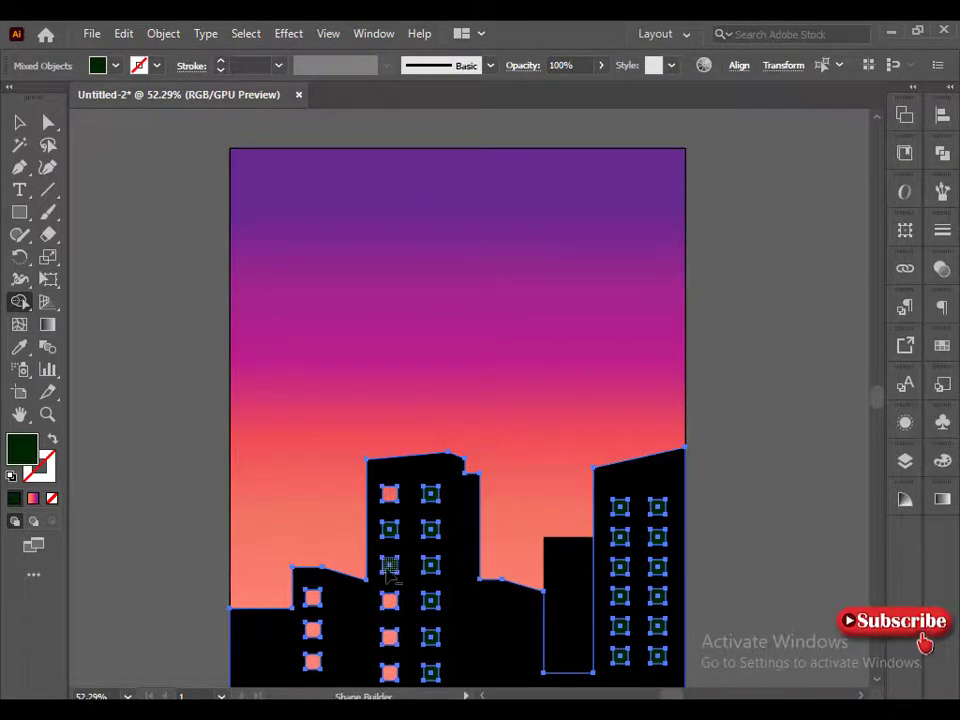
pyautogui.keyDown('alt'); pyautogui.click(430, 493); pyautogui.keyUp('alt')
pyautogui.click(430, 529)
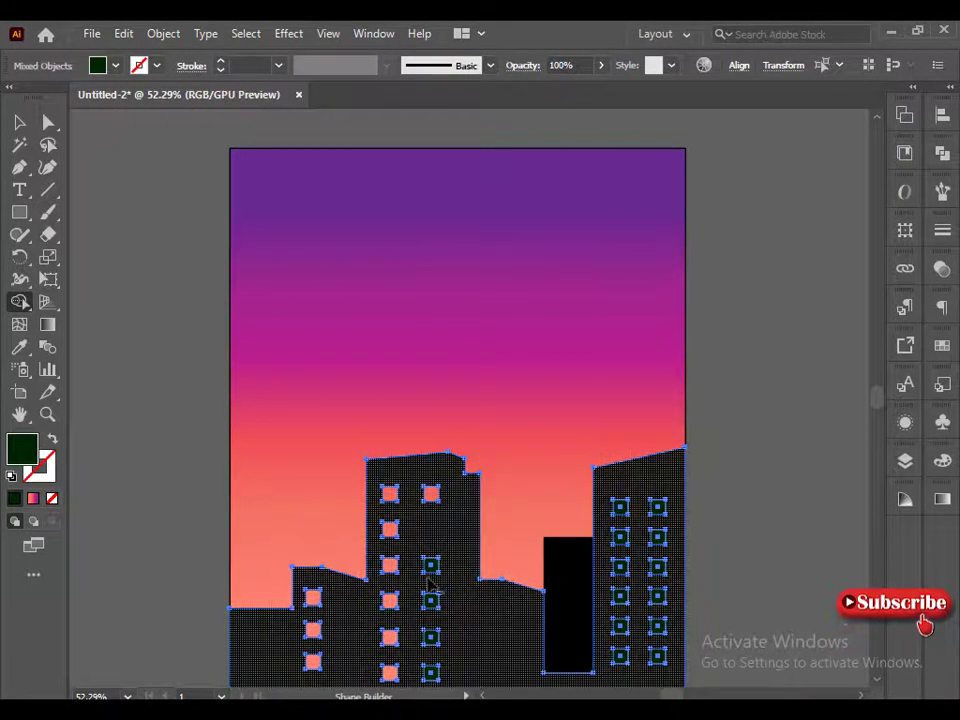
pyautogui.click(430, 565)
pyautogui.keyDown('alt'); pyautogui.click(430, 602); pyautogui.keyUp('alt')
pyautogui.click(430, 637)
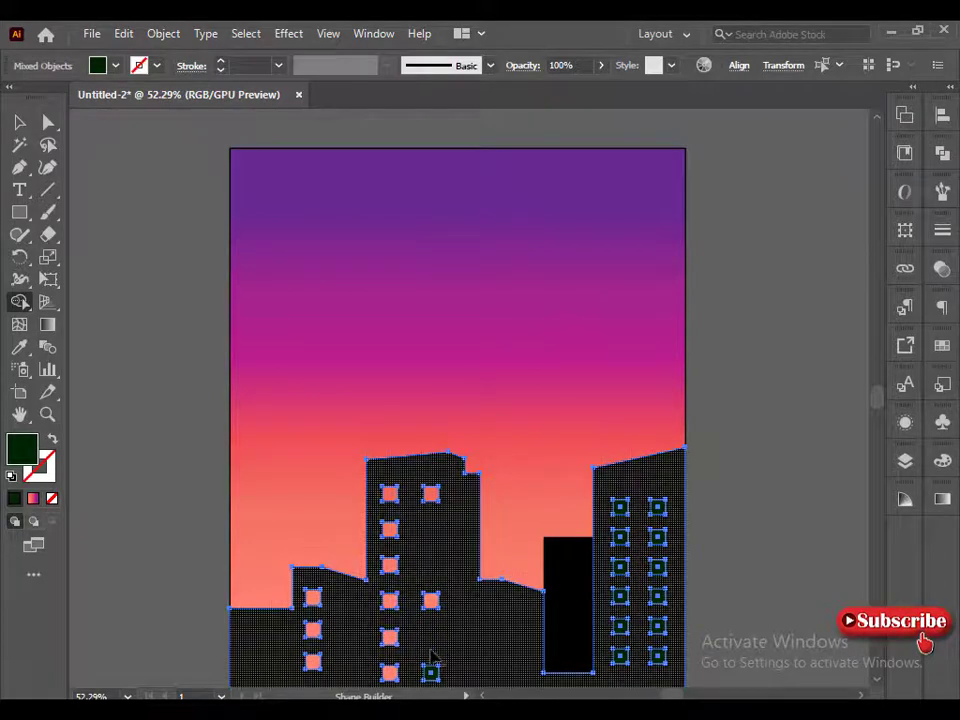
pyautogui.press('v')
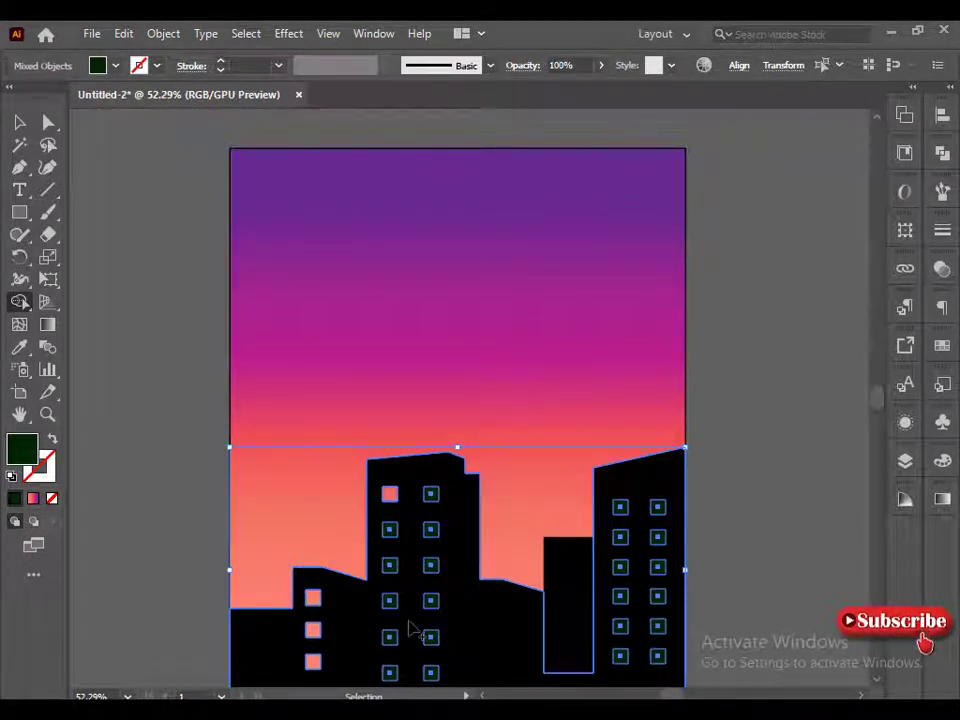
pyautogui.hotkey('shift', 'm')
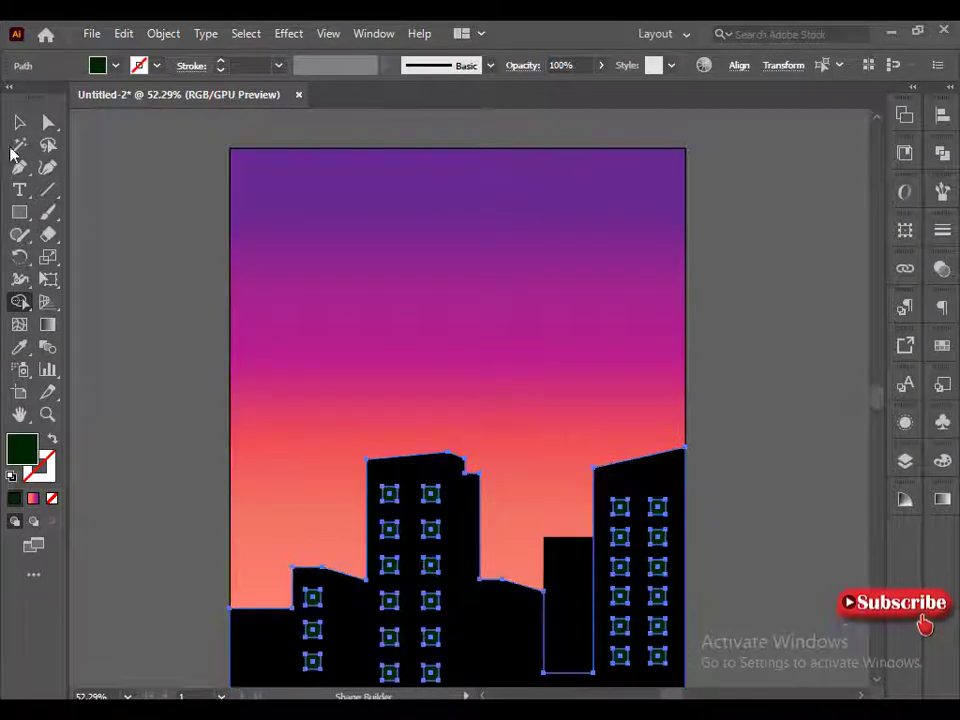
pyautogui.click(19, 124)
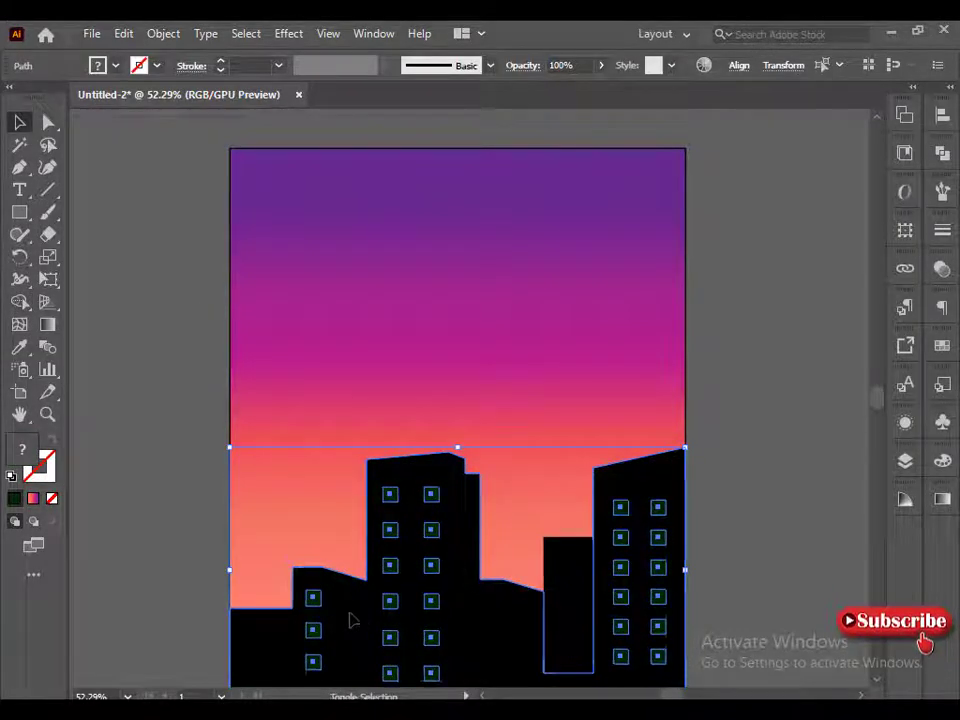
# Step: Fill the window squares with the pink-purple sunset gradient
pyautogui.click(545, 632)
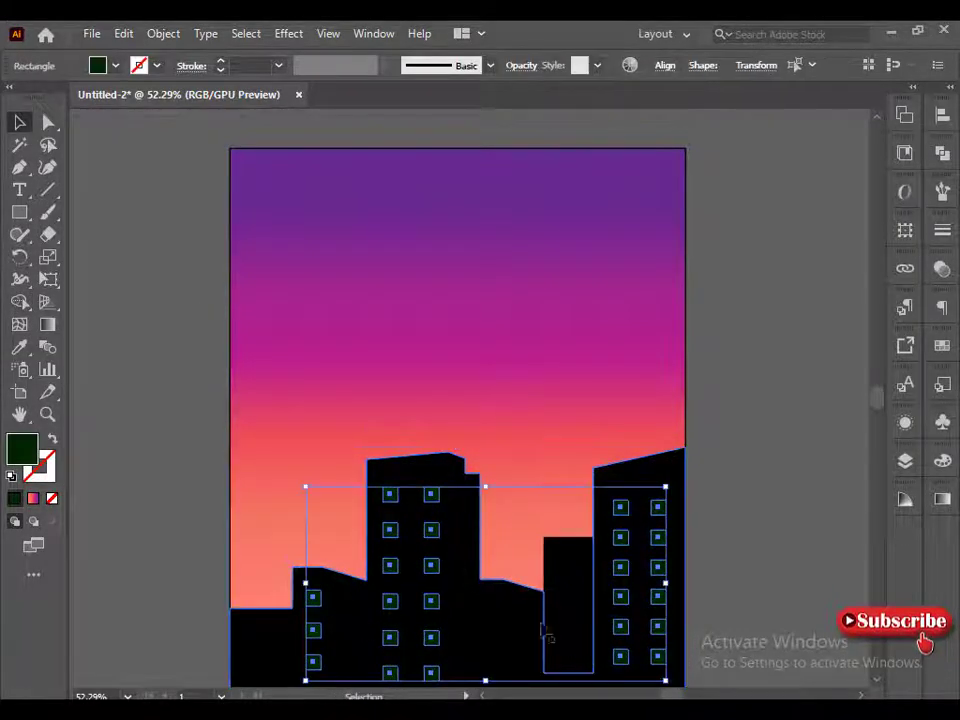
pyautogui.click(33, 499)
pyautogui.click(888, 471)
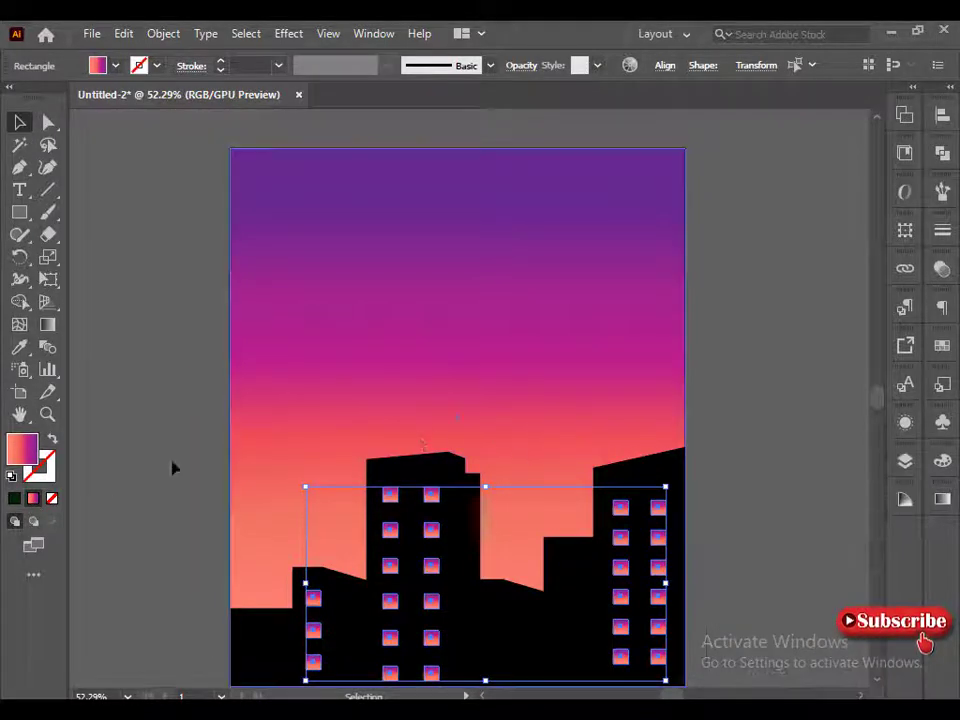
pyautogui.click(941, 499)
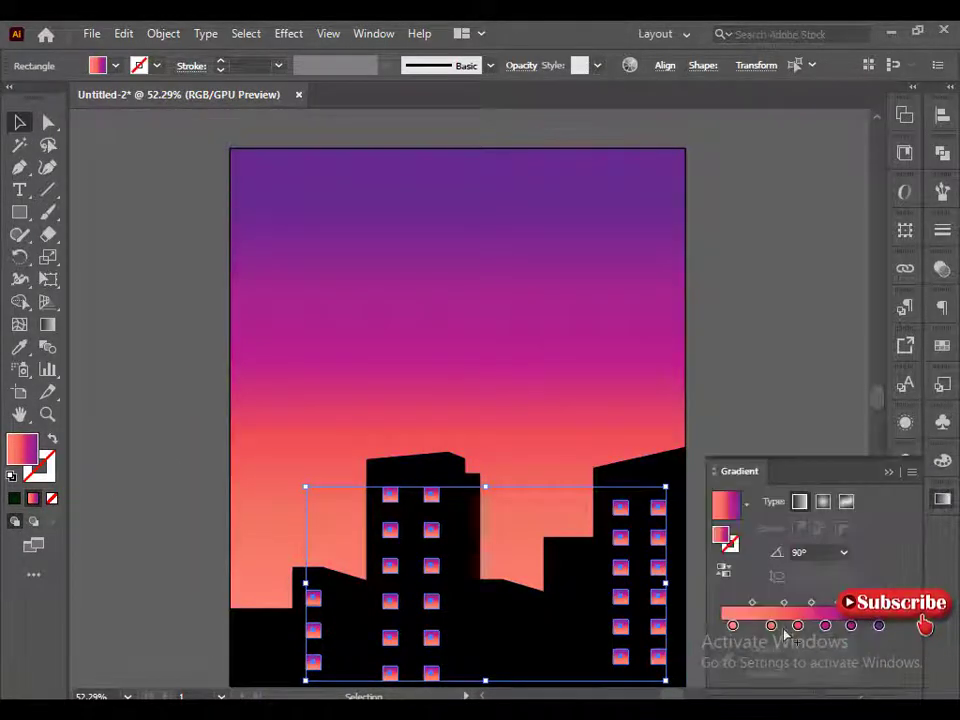
pyautogui.click(752, 362)
pyautogui.click(888, 472)
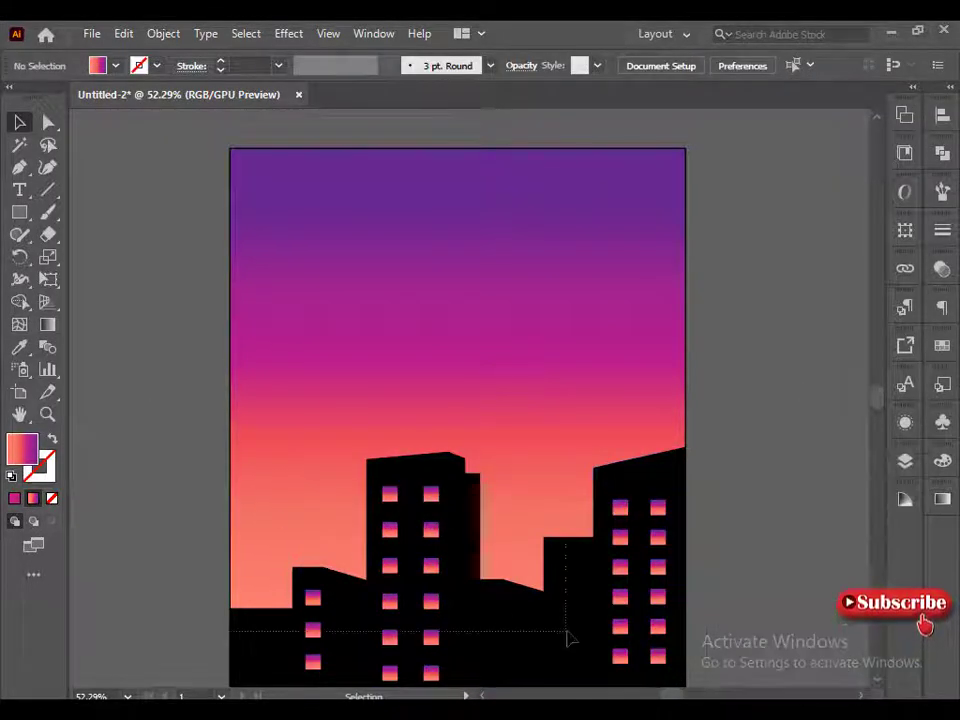
# Step: Select the black buildings with their windows, excluding the background, and pick Shape Builder
pyautogui.click(667, 676)
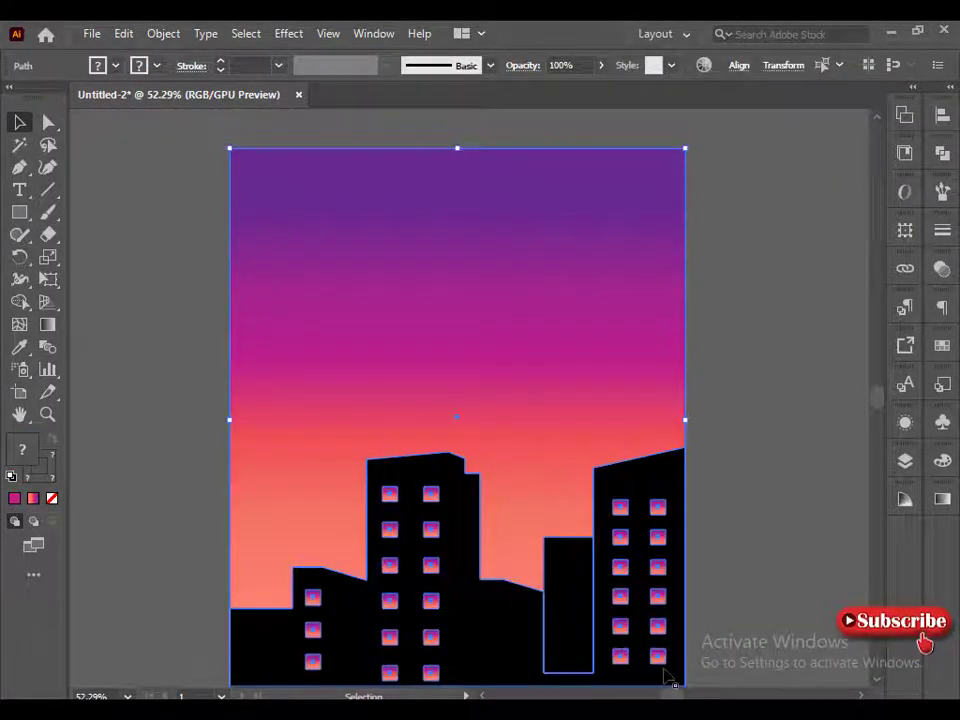
pyautogui.keyDown('shift'); pyautogui.click(274, 313); pyautogui.keyUp('shift')
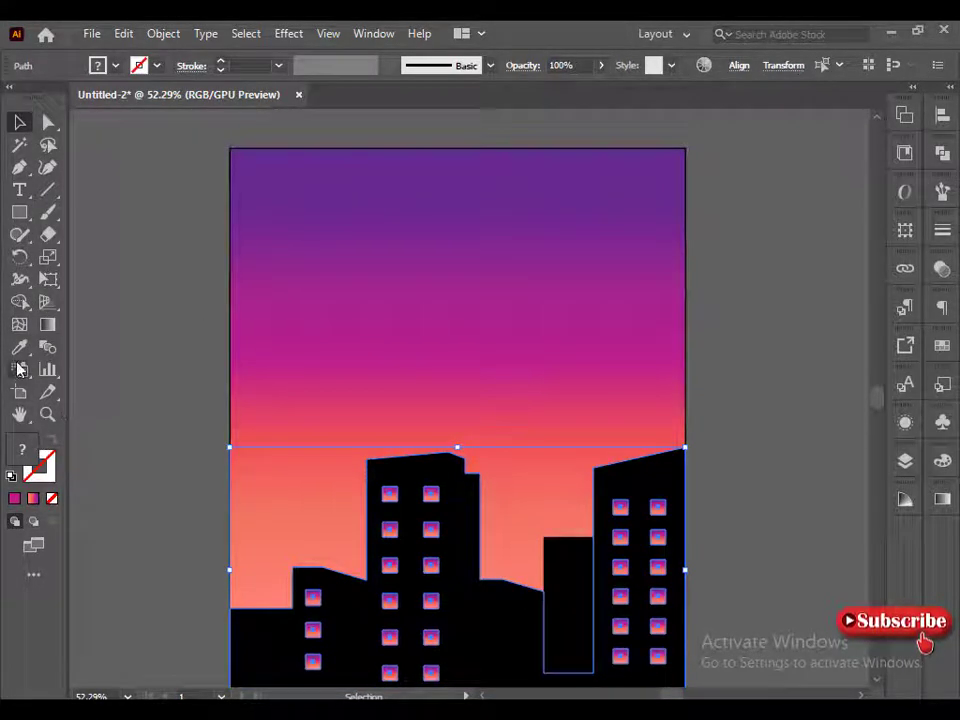
pyautogui.click(21, 303)
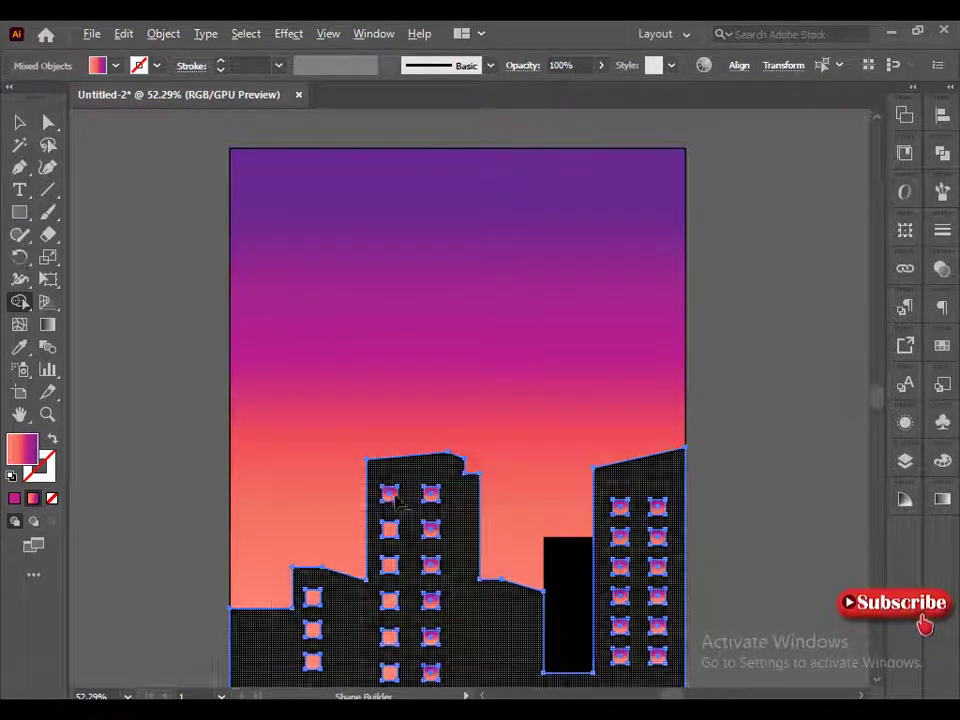
# Step: Subtract each window square from the black buildings with Shape Builder, then deselect everything
pyautogui.moveTo(390, 492); pyautogui.dragTo(398, 503)
pyautogui.hotkey('ctrl', 'z')
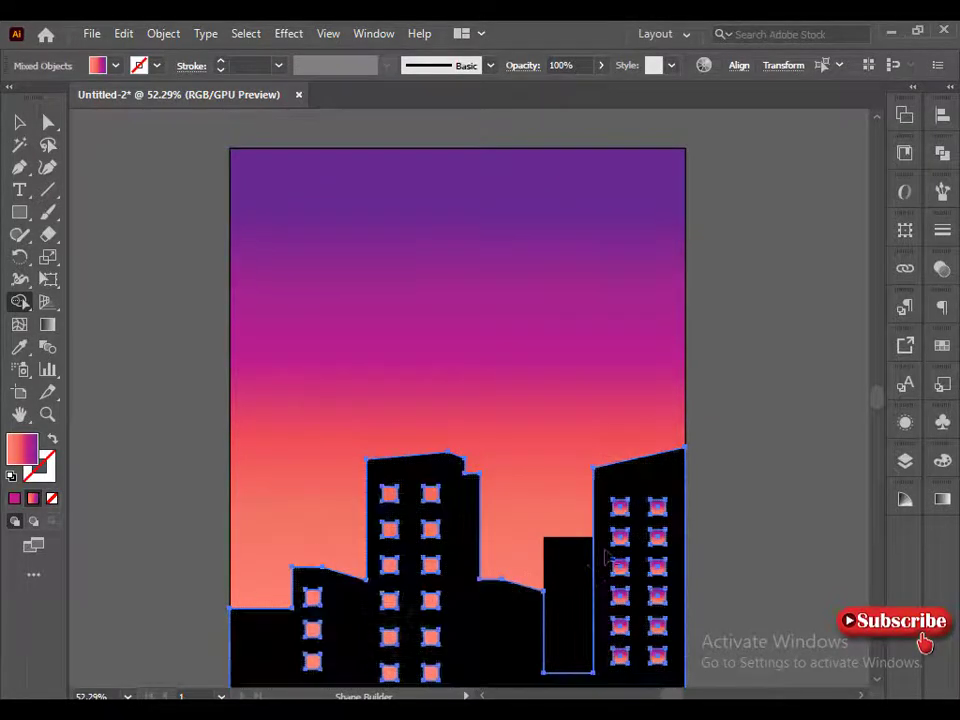
pyautogui.click(620, 507)
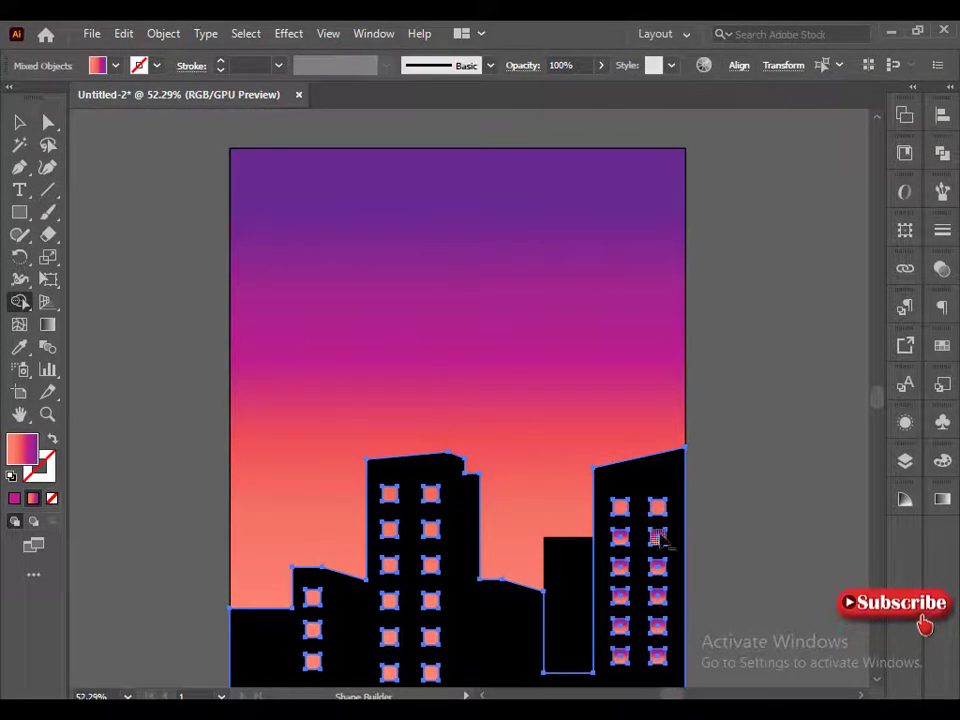
pyautogui.press('ctrl')
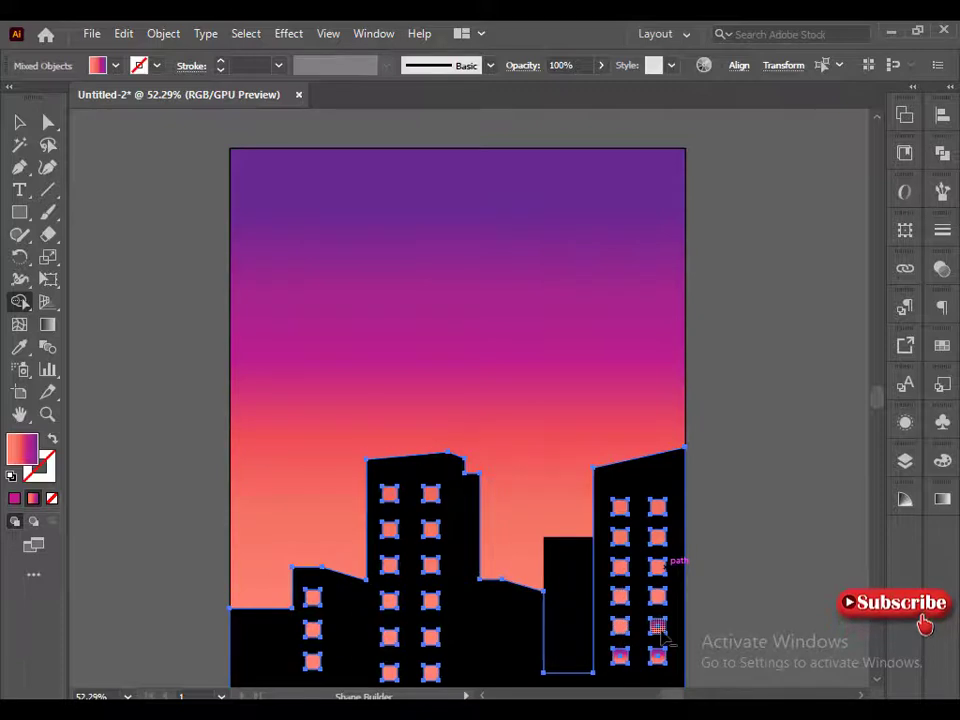
pyautogui.click(620, 656)
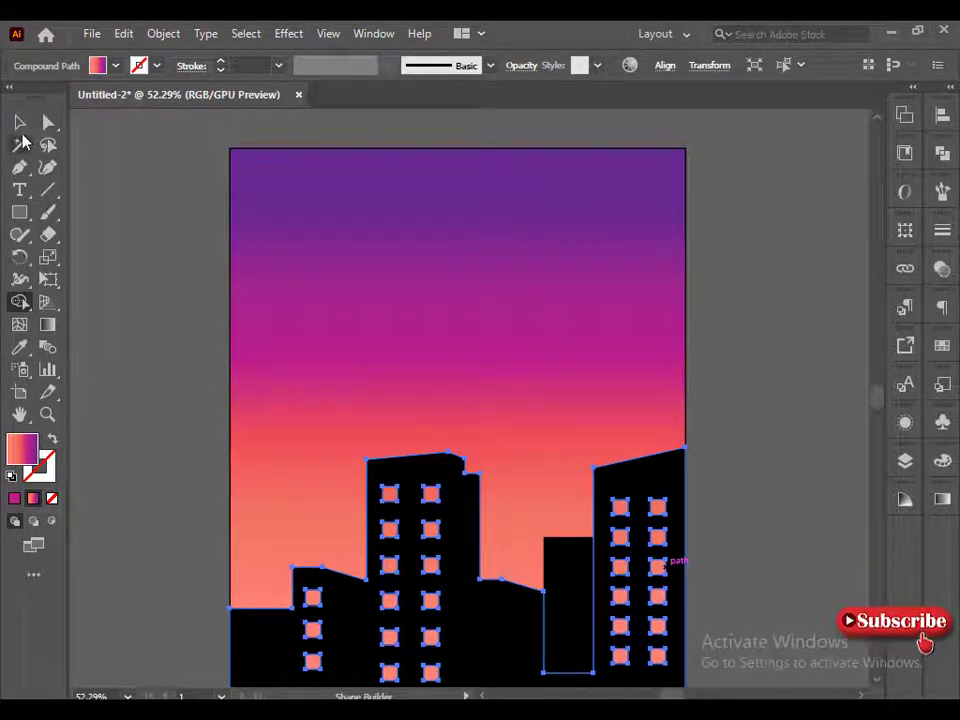
pyautogui.click(19, 121)
pyautogui.click(113, 260)
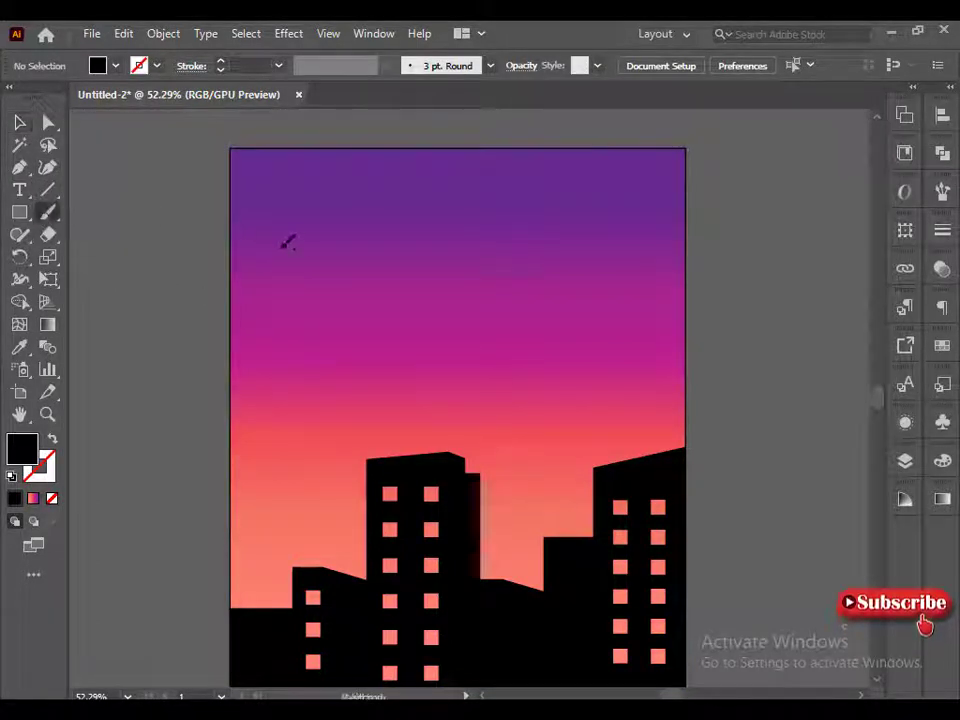
pyautogui.moveTo(314, 236); pyautogui.dragTo(312, 244)
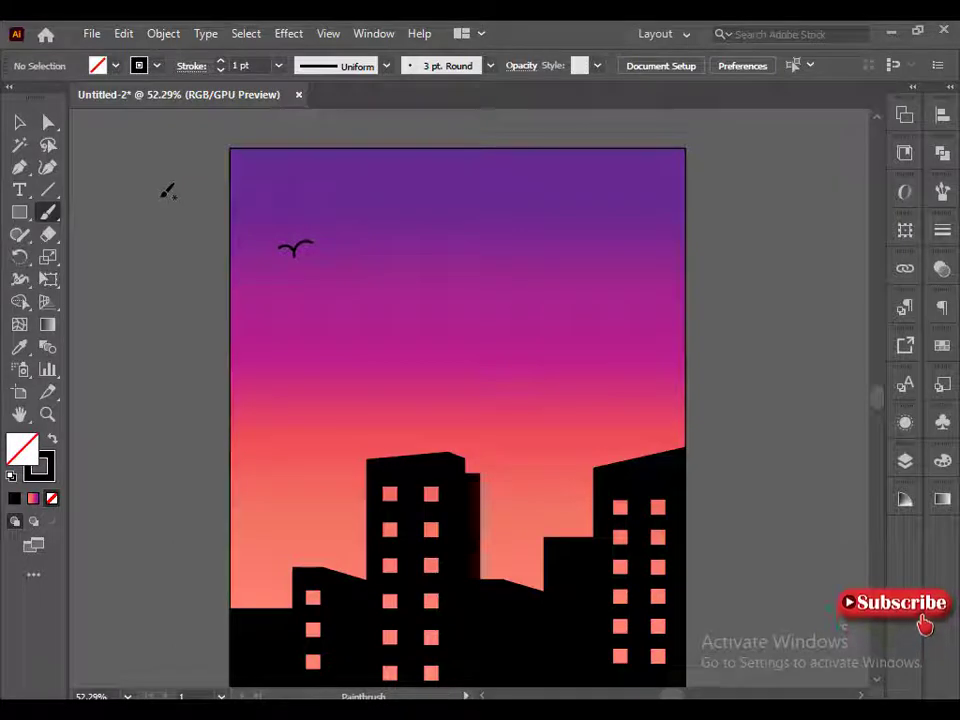
pyautogui.click(17, 123)
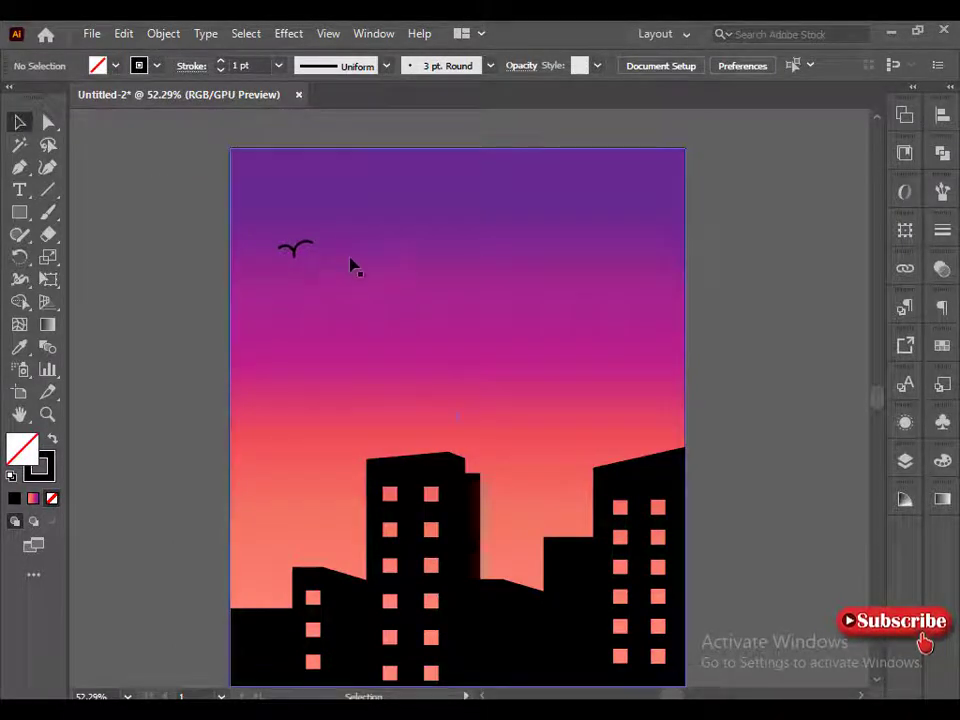
pyautogui.moveTo(298, 252); pyautogui.dragTo(324, 224)
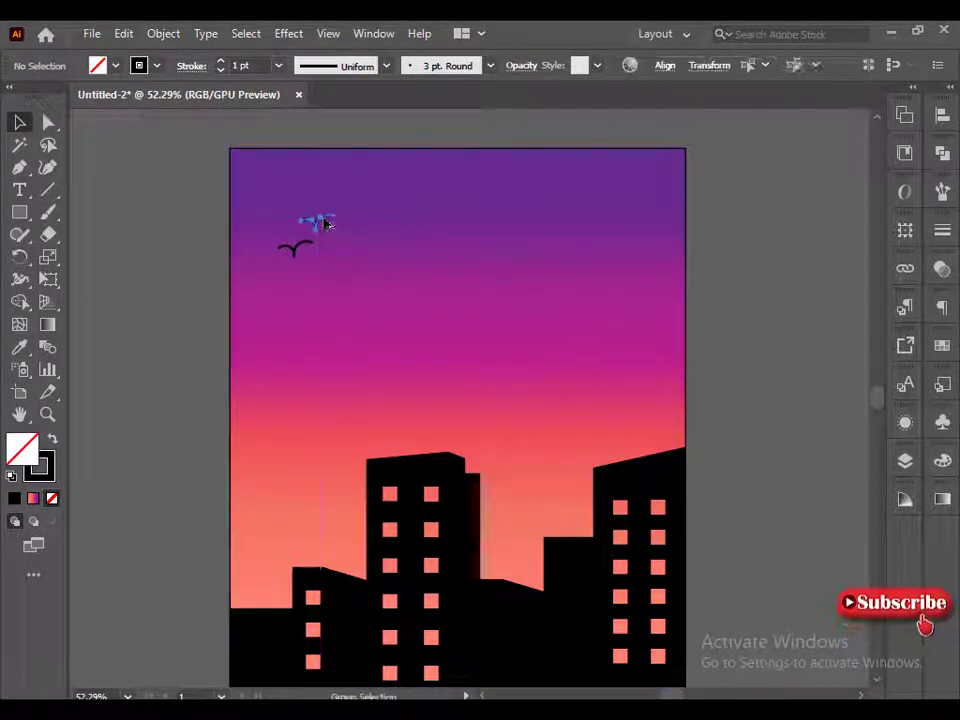
pyautogui.click(186, 193)
pyautogui.moveTo(322, 230)
pyautogui.mouseDown()
pyautogui.moveTo(268, 216)
pyautogui.moveTo(311, 193)
pyautogui.moveTo(354, 203)
pyautogui.moveTo(343, 251)
pyautogui.moveTo(255, 275)
pyautogui.mouseUp()
pyautogui.moveTo(255, 273)
pyautogui.mouseDown()
pyautogui.moveTo(272, 206)
pyautogui.moveTo(257, 184)
pyautogui.moveTo(393, 188)
pyautogui.moveTo(392, 177)
pyautogui.mouseUp()
pyautogui.moveTo(391, 178)
pyautogui.mouseDown()
pyautogui.moveTo(422, 212)
pyautogui.moveTo(388, 250)
pyautogui.mouseUp()
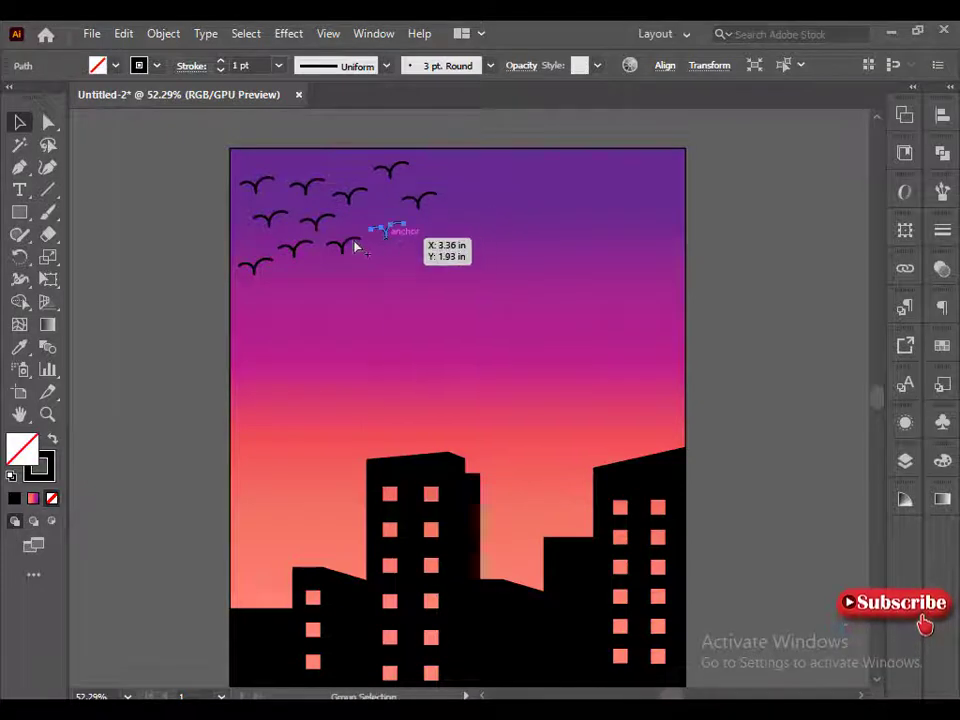
pyautogui.click(130, 242)
pyautogui.click(250, 263)
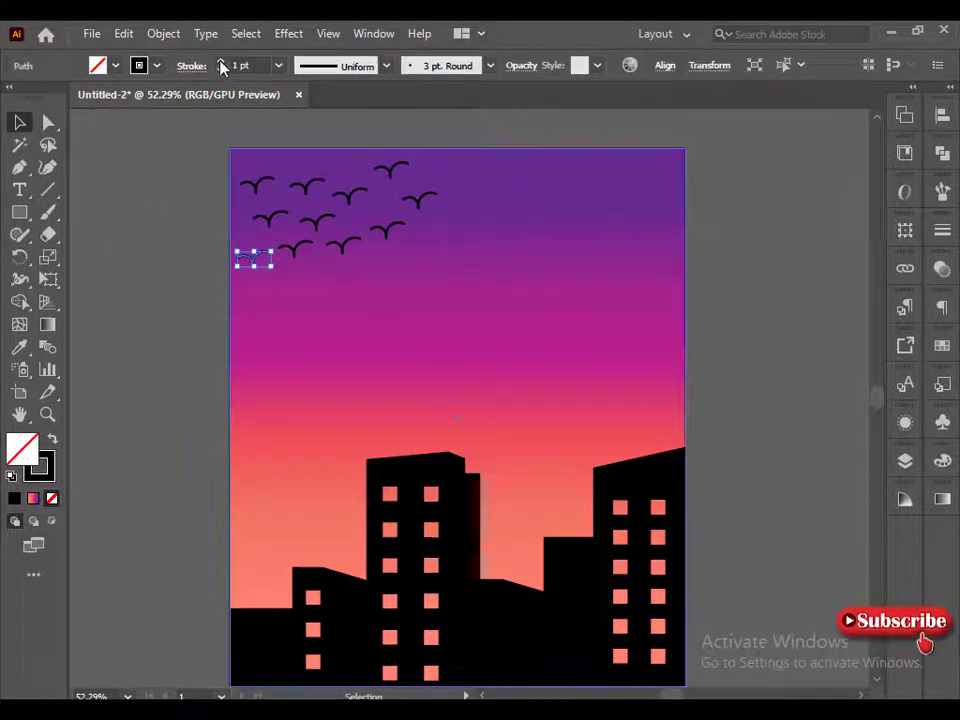
pyautogui.click(306, 253)
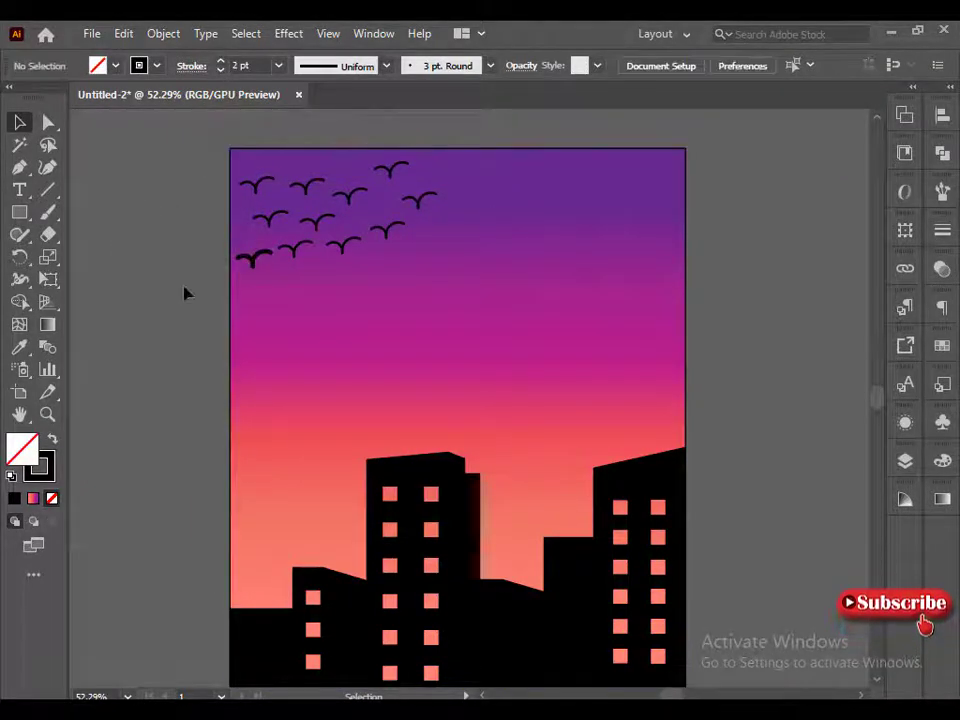
pyautogui.hotkey('ctrl', 'z')
pyautogui.click(141, 149)
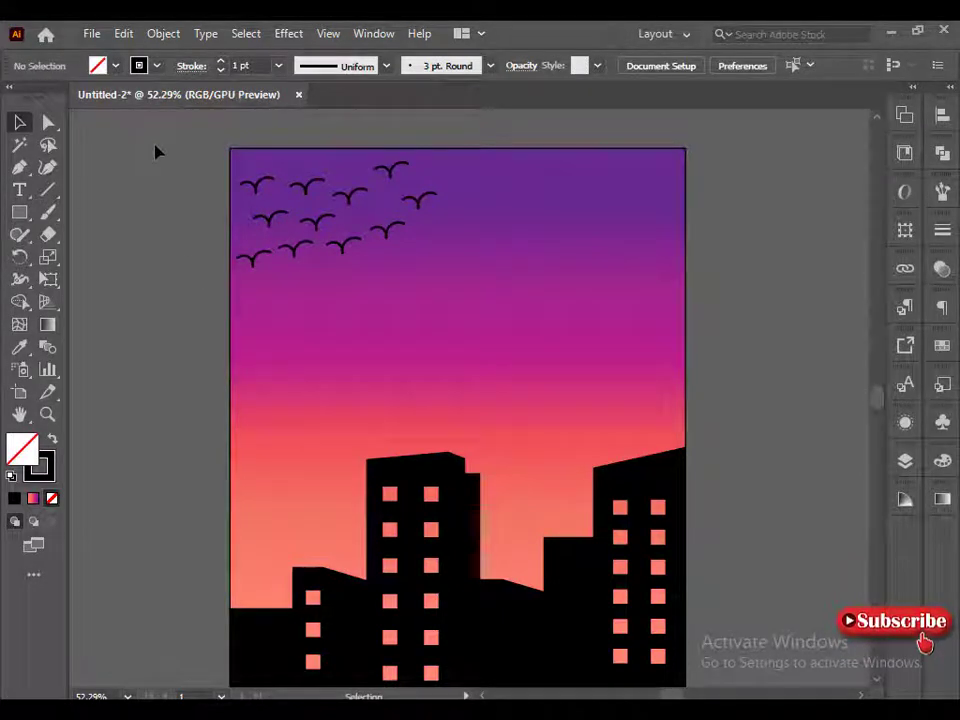
pyautogui.hotkey('ctrl', 'a')
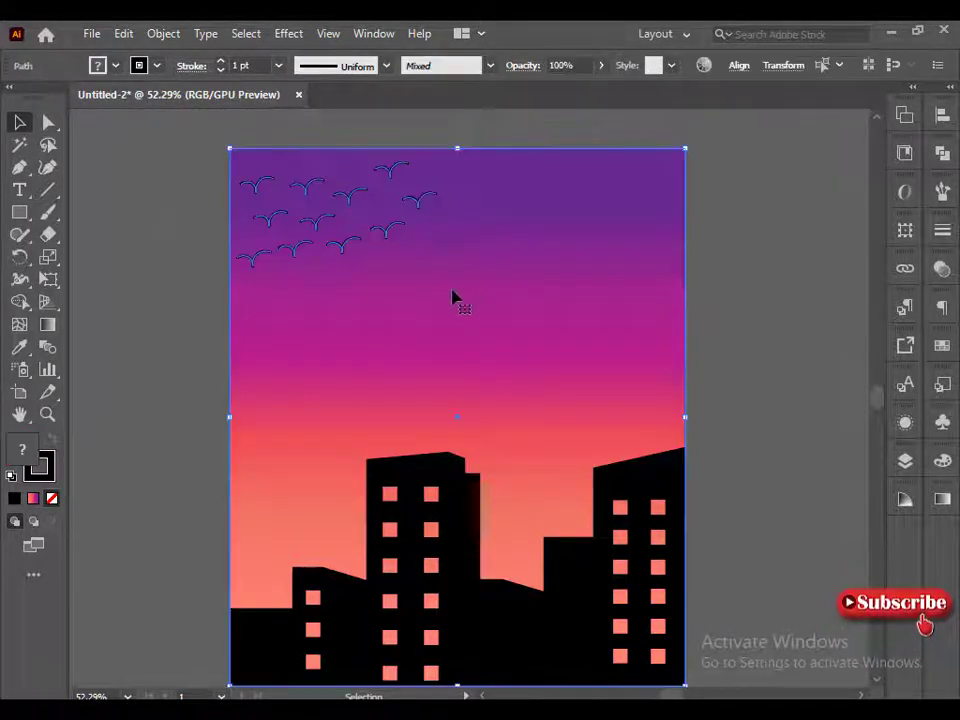
pyautogui.keyDown('shift'); pyautogui.click(452, 297); pyautogui.keyUp('shift')
pyautogui.press('Delete')
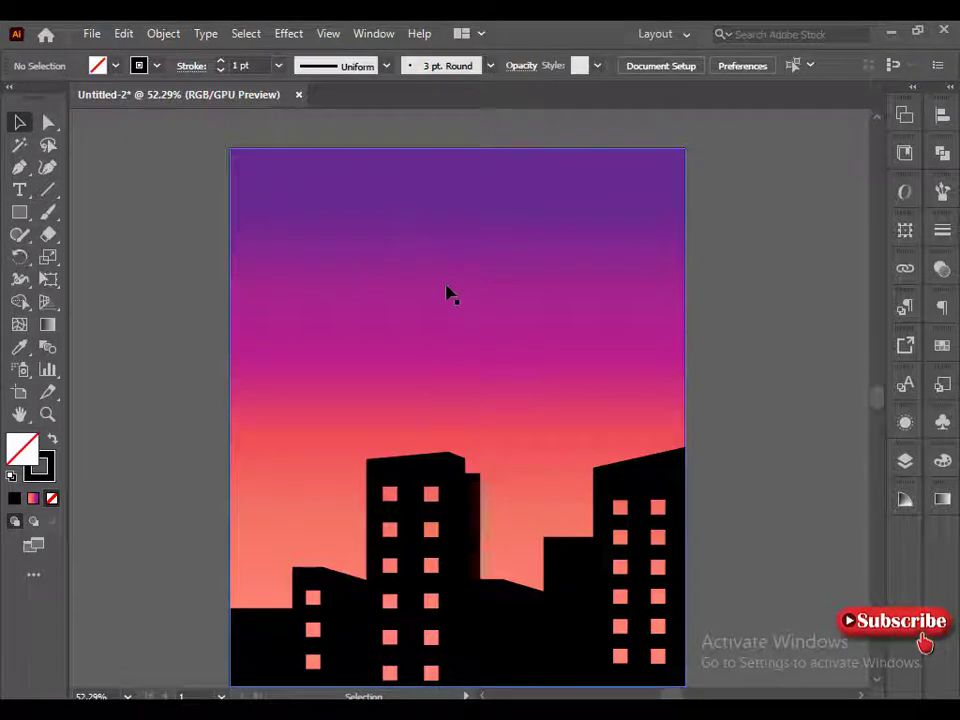
# Step: Set the Pencil tool's fidelity to Smooth and delete the earlier rough stroke
pyautogui.press('l')
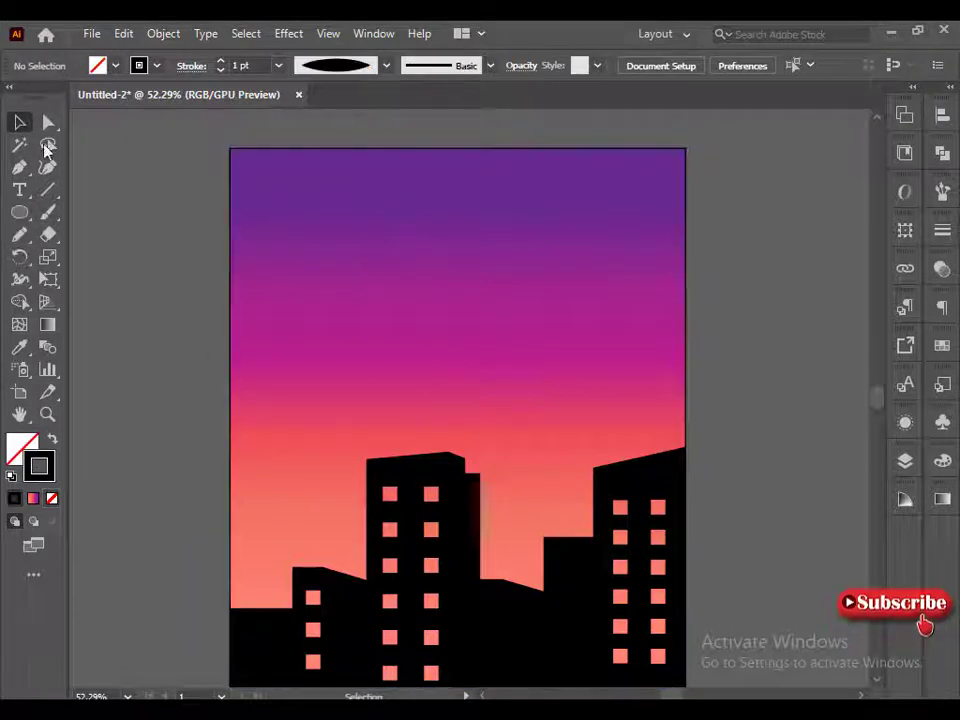
pyautogui.press('n')
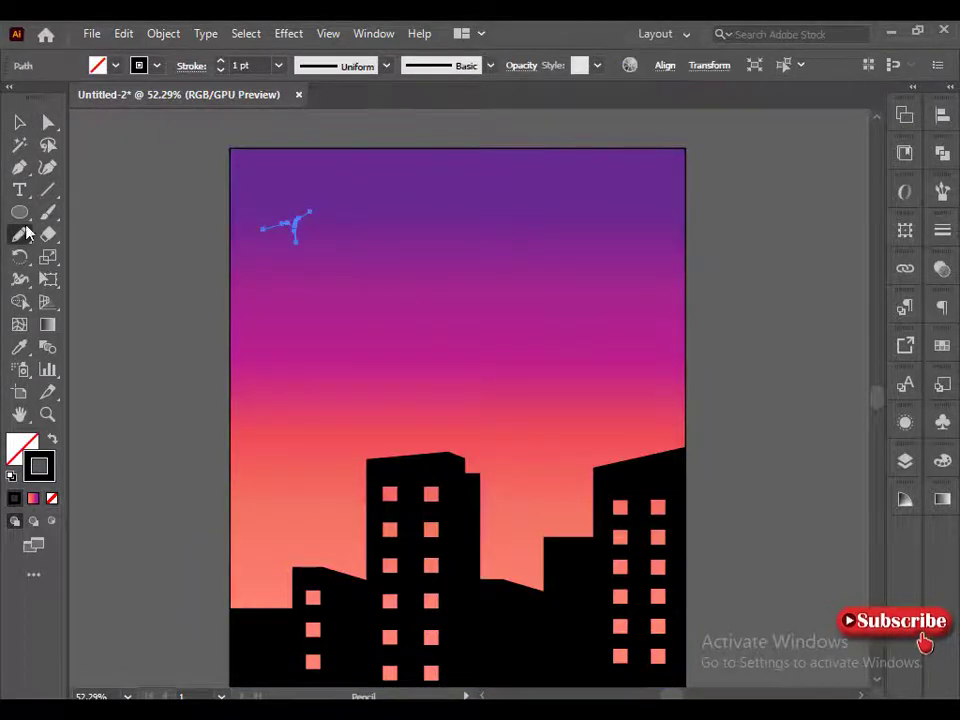
pyautogui.doubleClick(19, 234)
pyautogui.moveTo(482, 251); pyautogui.dragTo(612, 247)
pyautogui.click(513, 511)
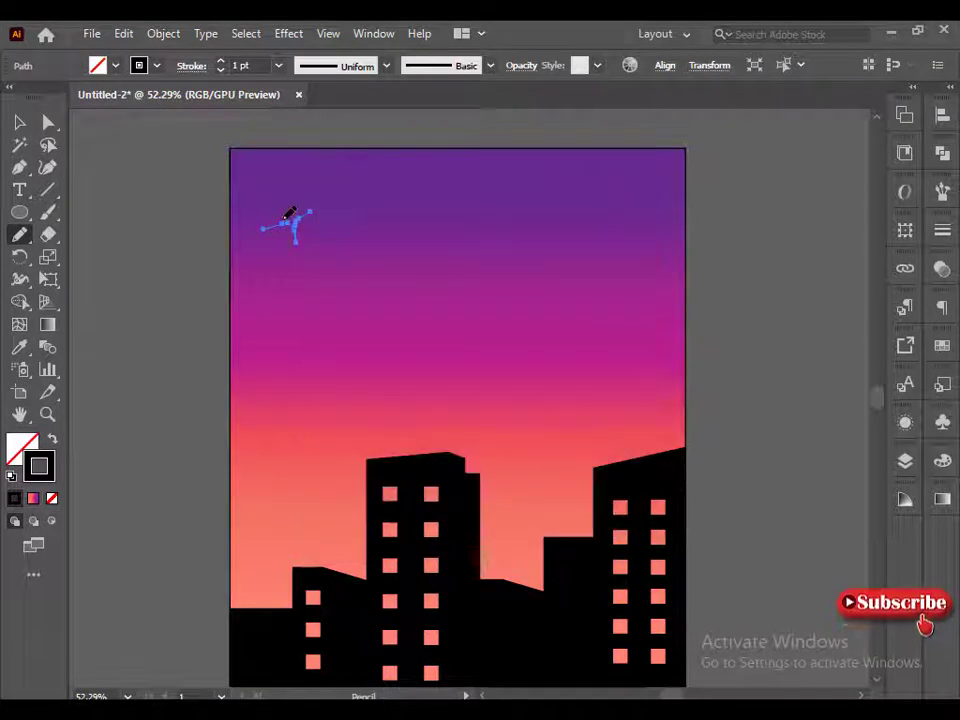
pyautogui.press('Delete')
# Step: Draw a bird in the upper-left sky and give it a 6 pt stroke
pyautogui.moveTo(250, 240); pyautogui.dragTo(268, 275)
pyautogui.moveTo(358, 212); pyautogui.dragTo(365, 210)
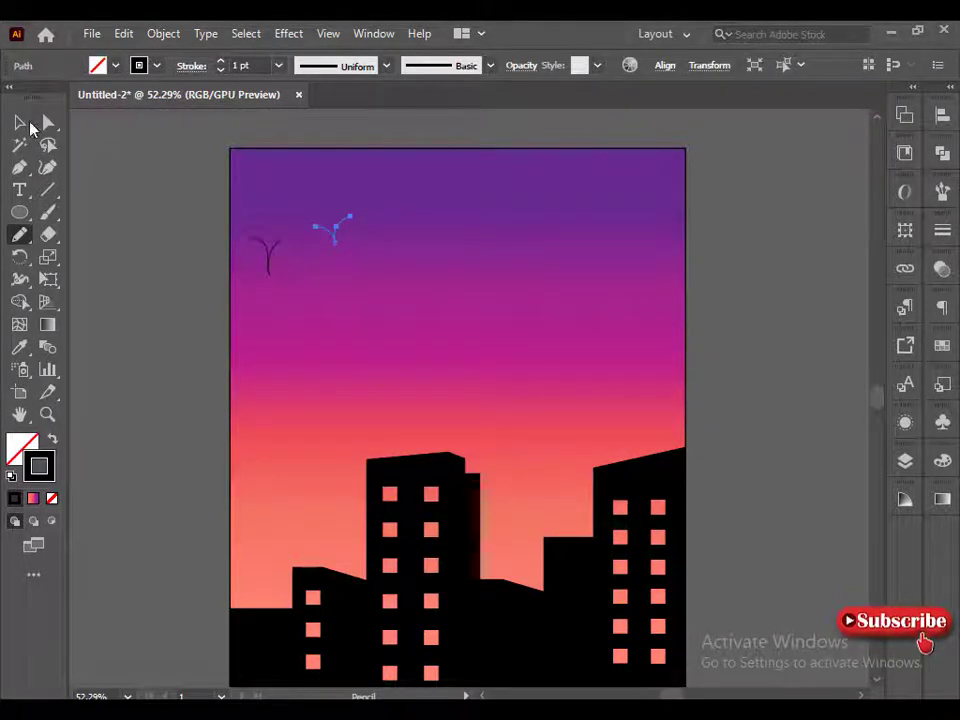
pyautogui.press('v')
pyautogui.moveTo(267, 263)
pyautogui.mouseDown()
pyautogui.moveTo(336, 244)
pyautogui.moveTo(282, 200)
pyautogui.mouseUp()
pyautogui.click(222, 66)
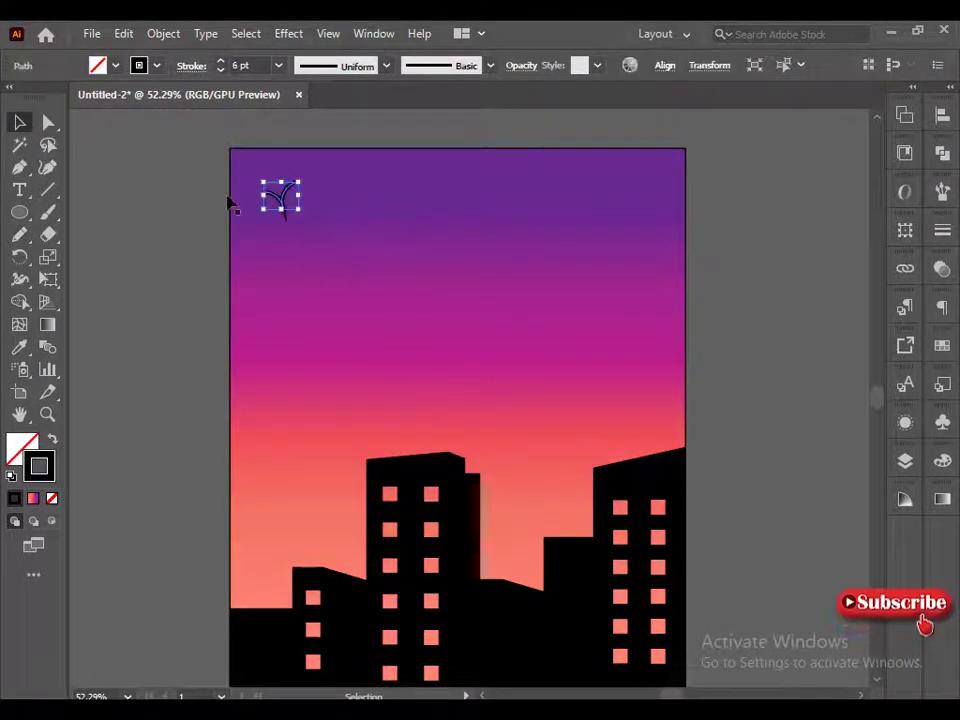
pyautogui.click(942, 230)
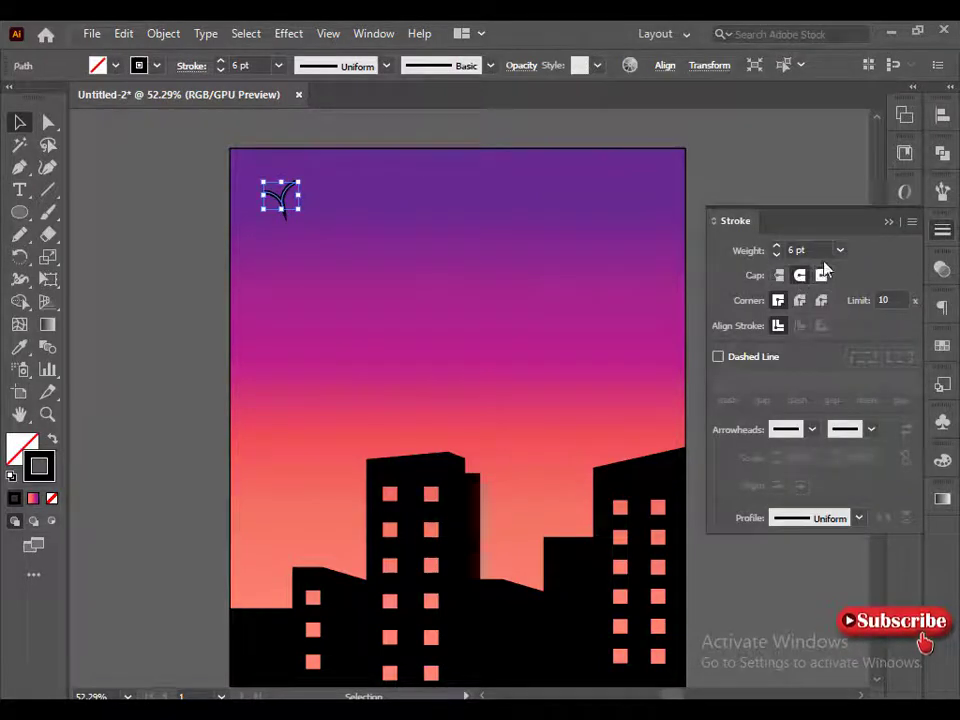
pyautogui.click(889, 224)
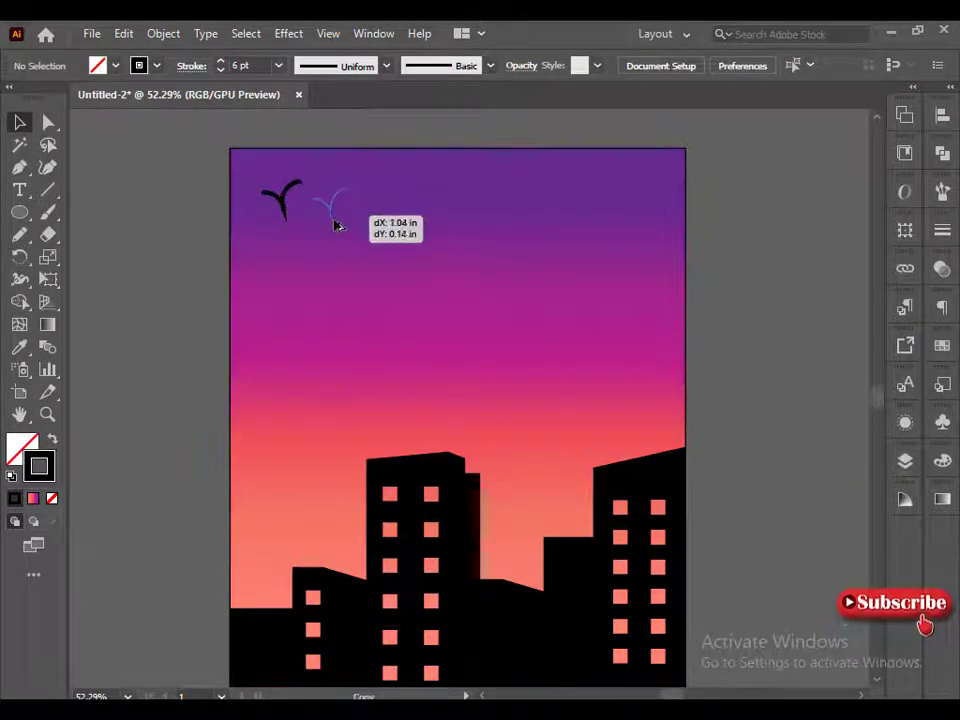
# Step: Copy the bird several times across the sky, enlarging and repositioning copies
pyautogui.keyDown('alt'); pyautogui.moveTo(282, 200); pyautogui.dragTo(336, 222); pyautogui.keyUp('alt')
pyautogui.moveTo(285, 273); pyautogui.dragTo(398, 192)
pyautogui.click(403, 200)
pyautogui.scroll(5, 548, 260)
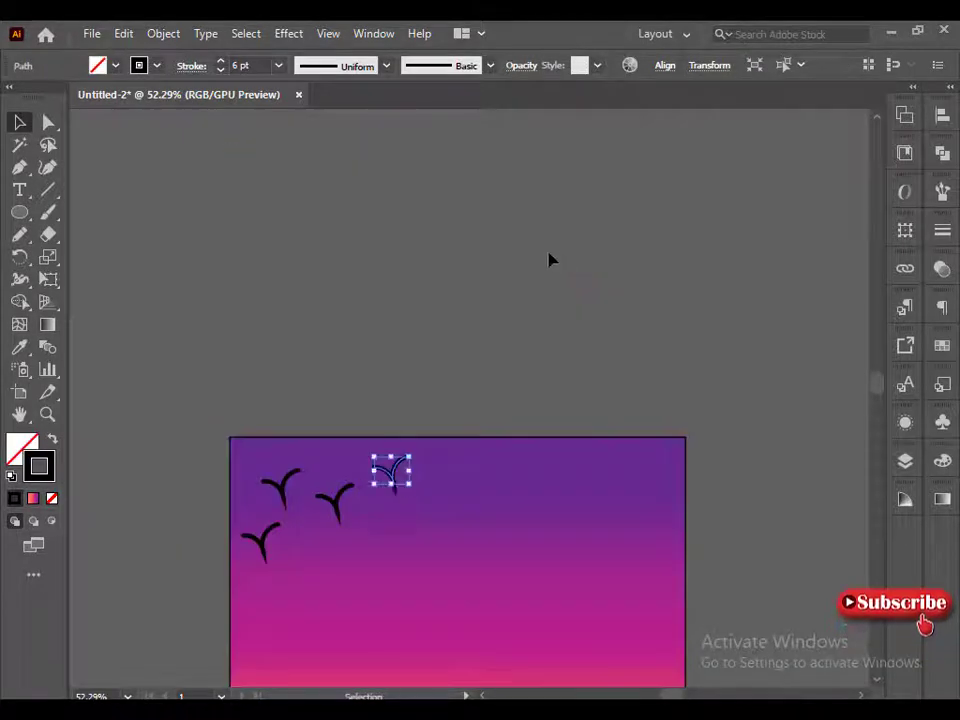
pyautogui.scroll(-5, 548, 260)
pyautogui.moveTo(411, 243); pyautogui.dragTo(422, 238)
pyautogui.scroll(-2, 400, 240)
pyautogui.click(156, 223)
pyautogui.moveTo(365, 201)
pyautogui.mouseDown()
pyautogui.moveTo(350, 240)
pyautogui.moveTo(313, 253)
pyautogui.moveTo(381, 236)
pyautogui.mouseUp()
# Step: Scale the six-bird group and add more copies to complete a flock of about ten
pyautogui.moveTo(176, 193); pyautogui.dragTo(420, 262)
pyautogui.keyDown('shift'); pyautogui.click(240, 122); pyautogui.keyUp('shift')
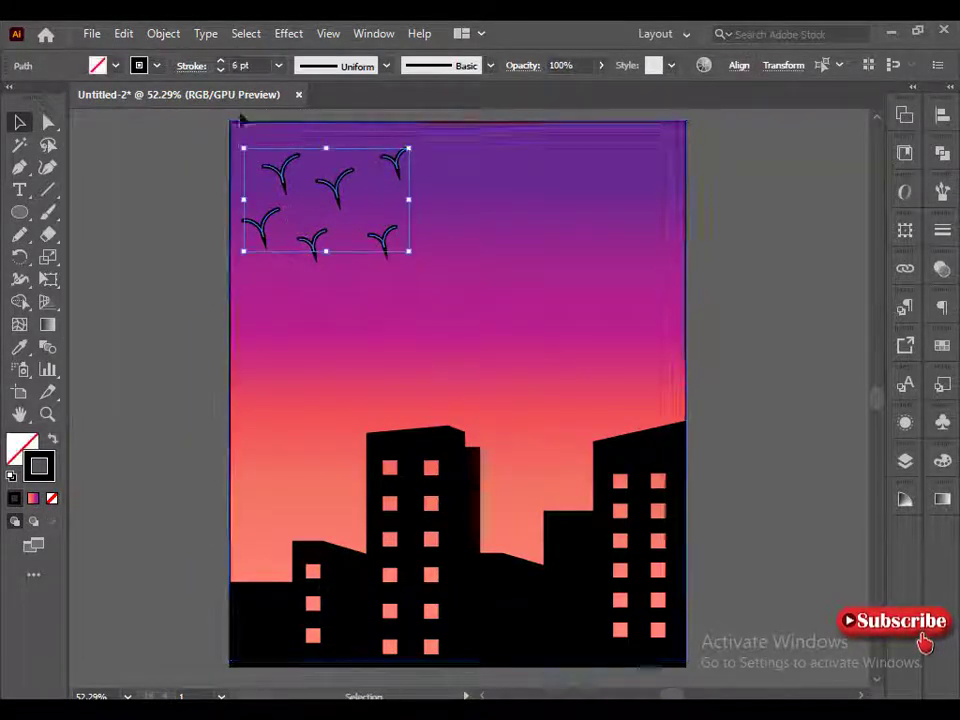
pyautogui.moveTo(243, 148)
pyautogui.mouseDown()
pyautogui.moveTo(262, 160)
pyautogui.moveTo(352, 150)
pyautogui.mouseUp()
pyautogui.click(242, 167)
pyautogui.click(165, 281)
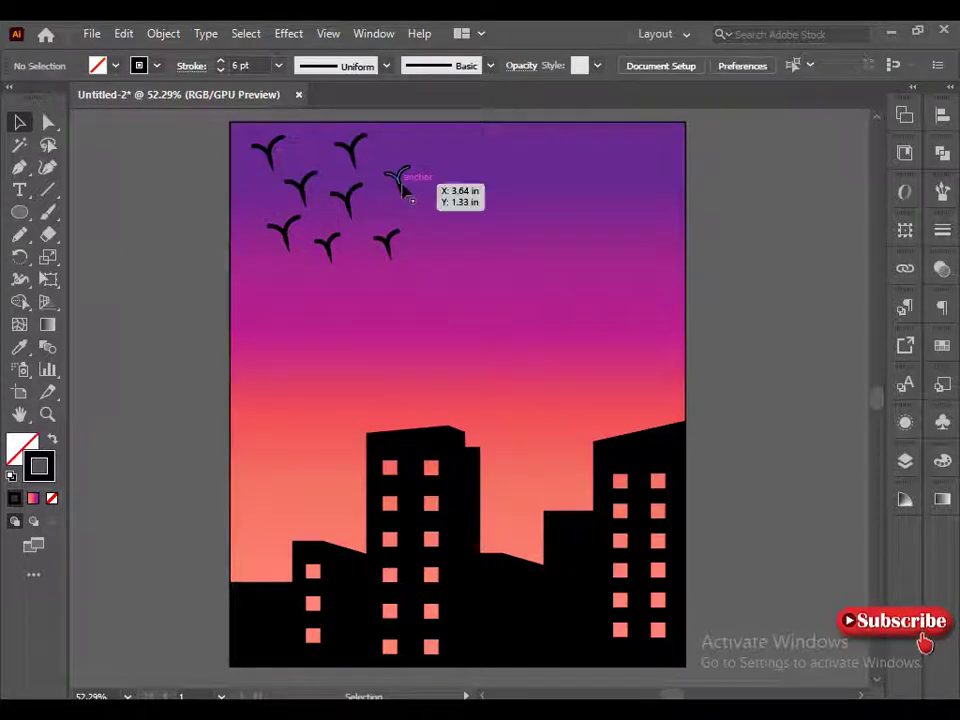
pyautogui.moveTo(403, 186)
pyautogui.mouseDown()
pyautogui.moveTo(444, 158)
pyautogui.moveTo(439, 222)
pyautogui.mouseUp()
pyautogui.click(193, 309)
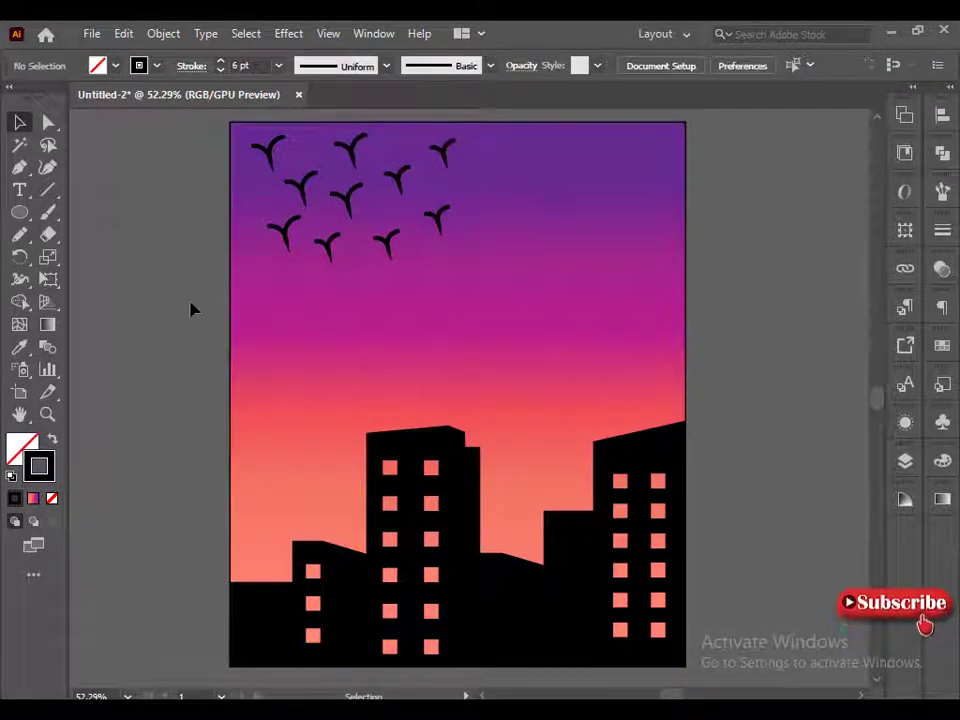